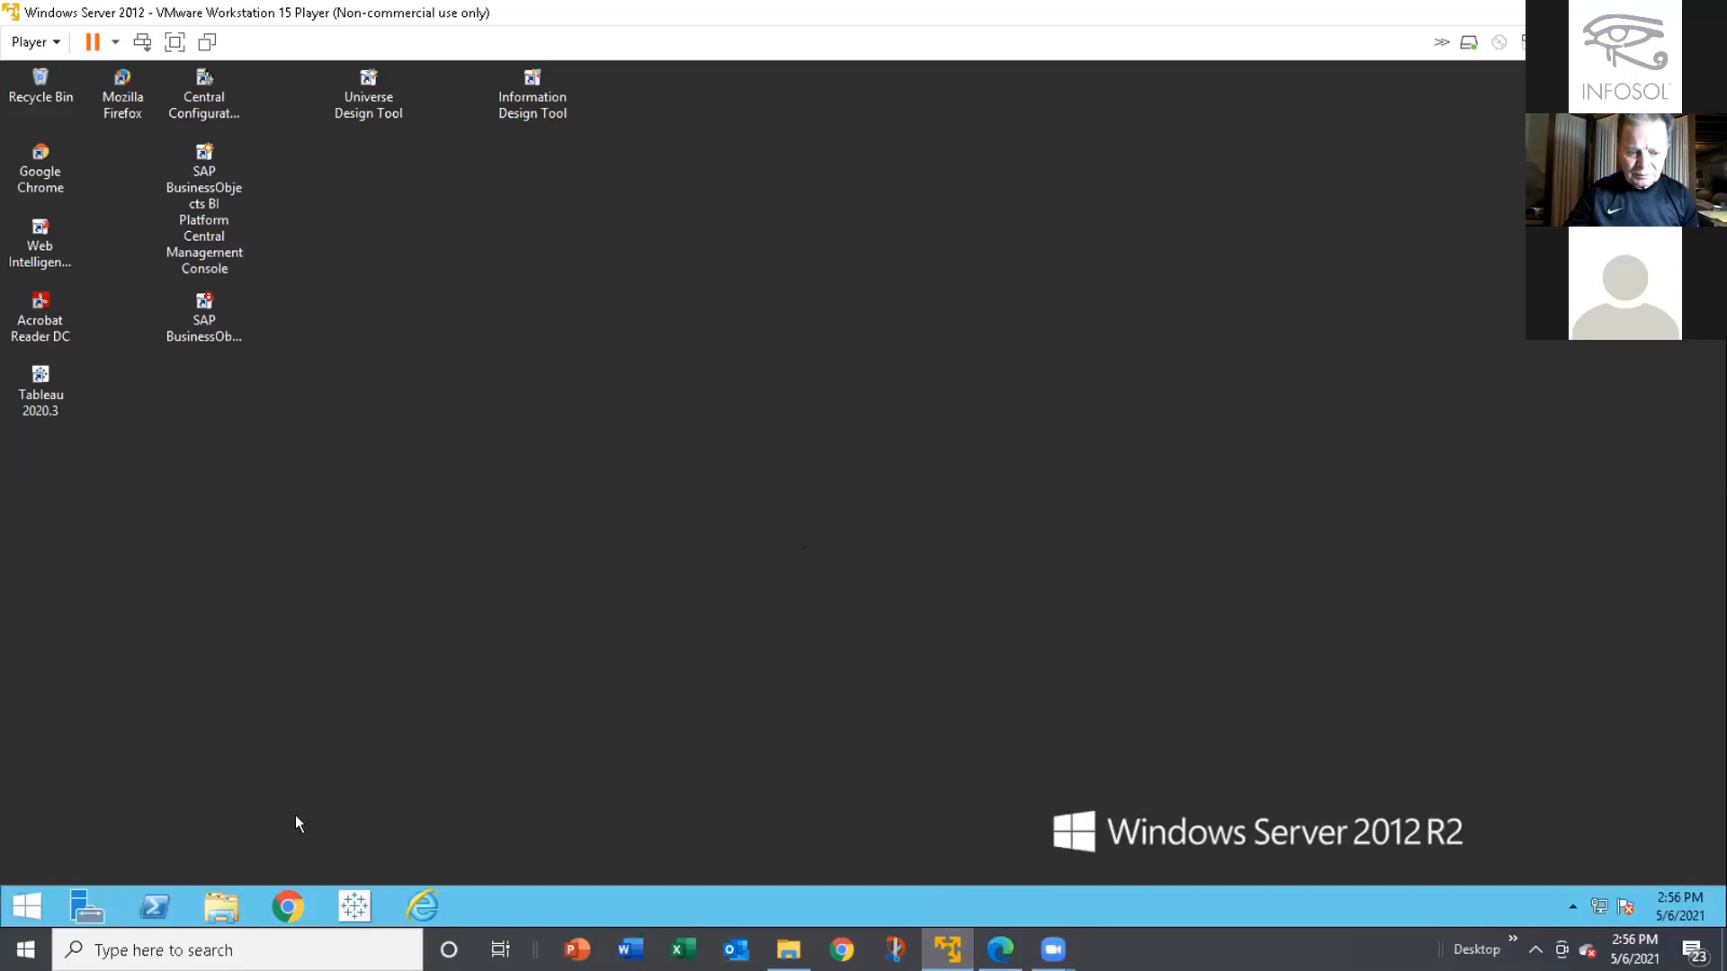
Open BI launch pad in Google Chrome and log on with the prefilled administrator credentials
click(275, 893)
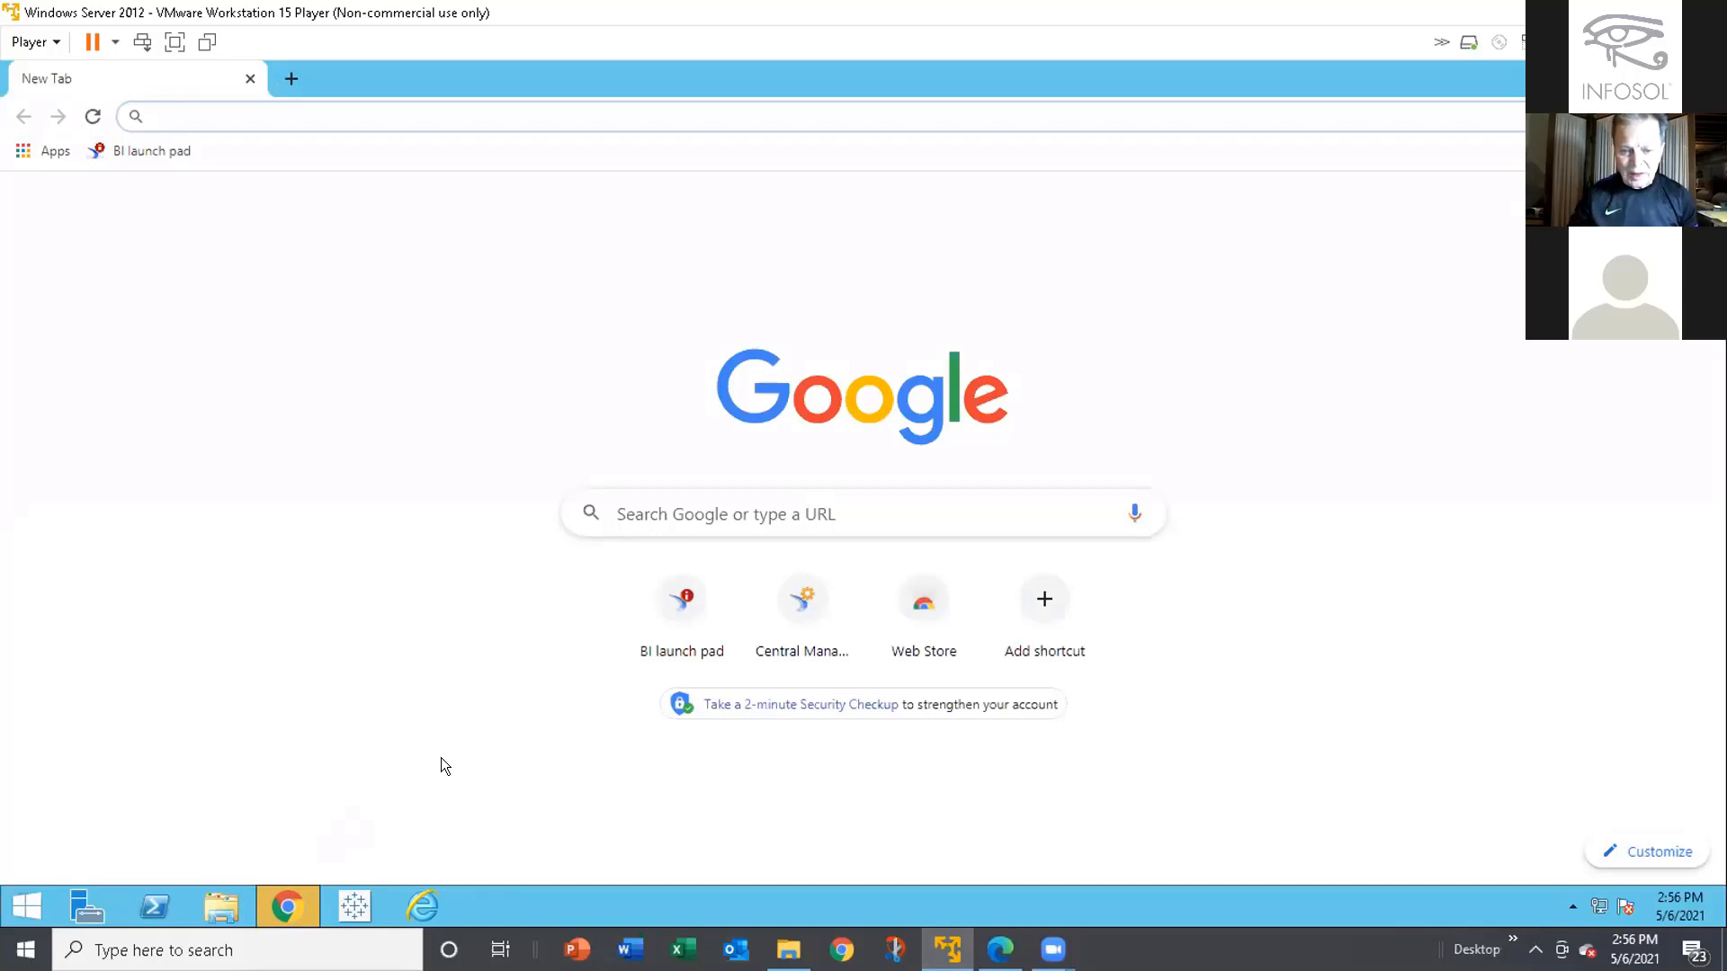
click(655, 617)
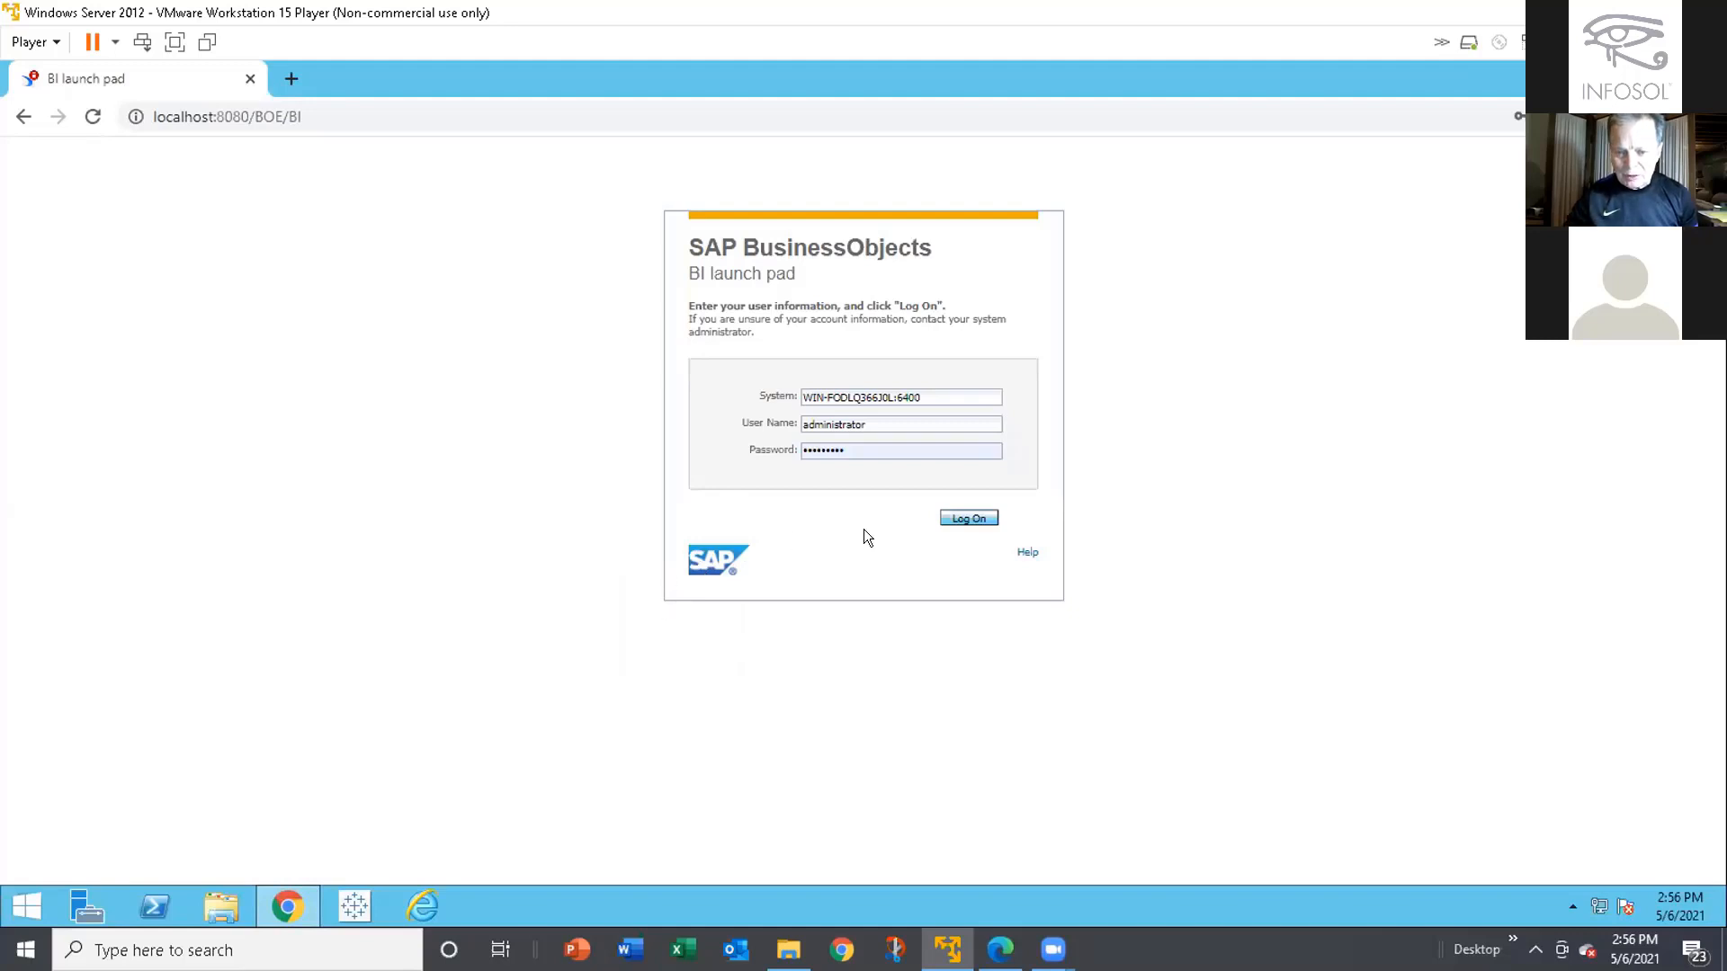
click(955, 518)
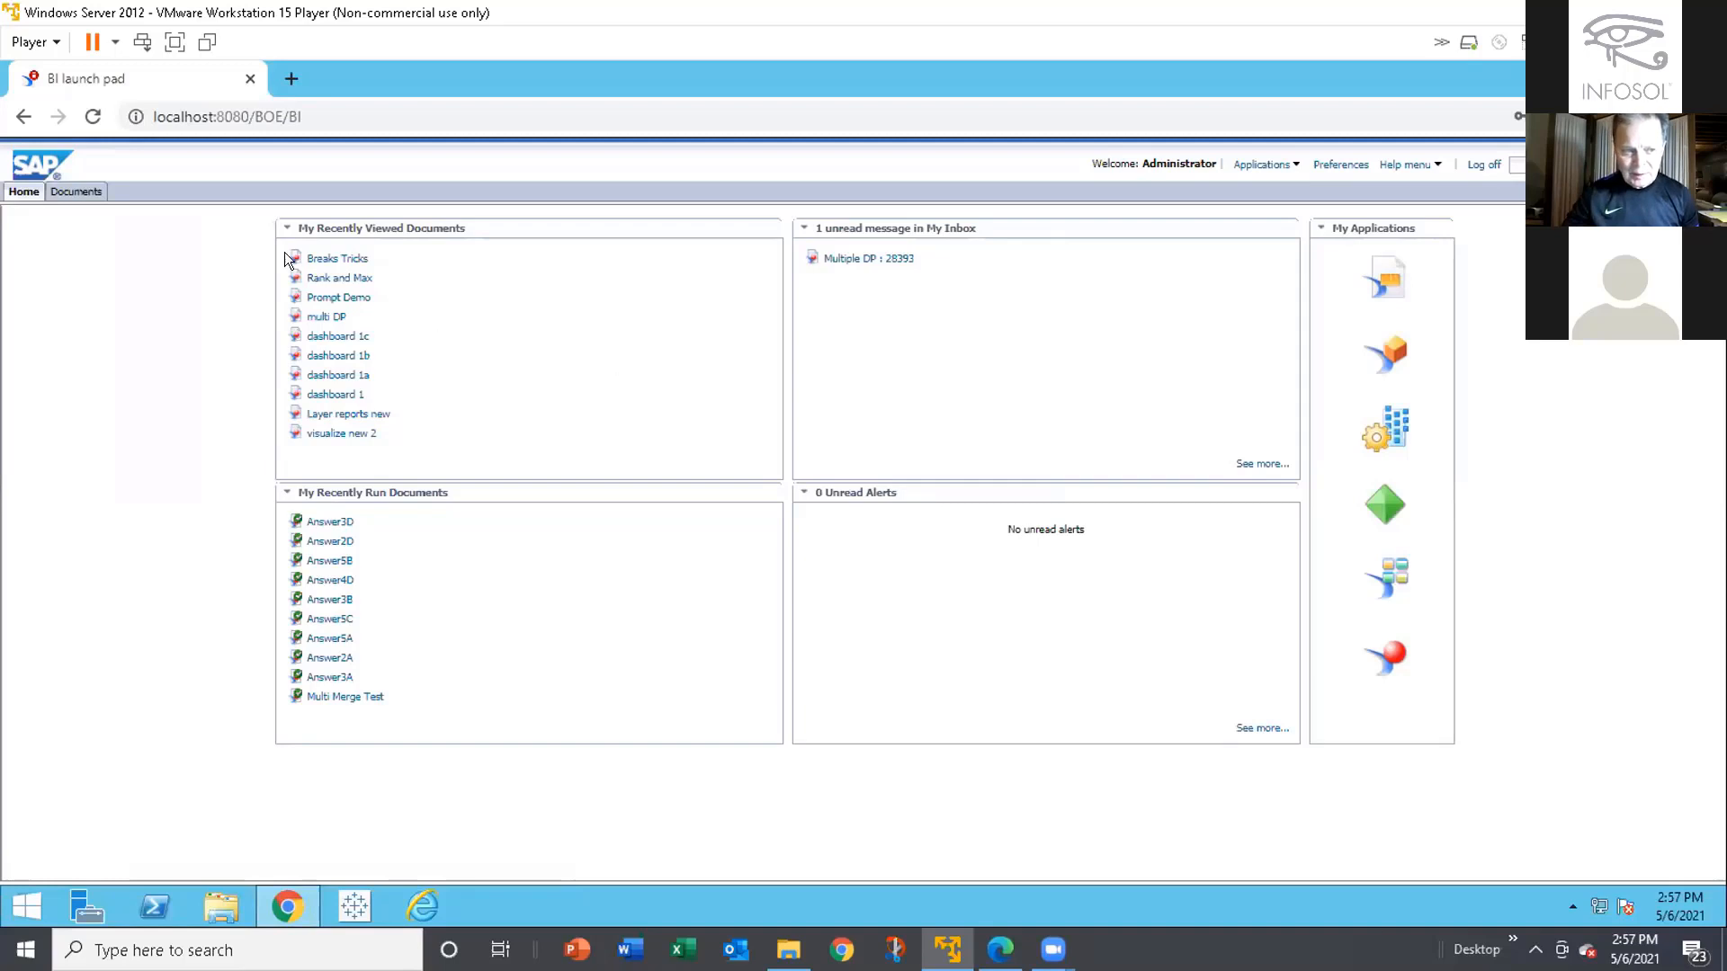
Browse the documents in Public Folders, My Favorites and its Demo Documents and Reporting subfolders
click(81, 193)
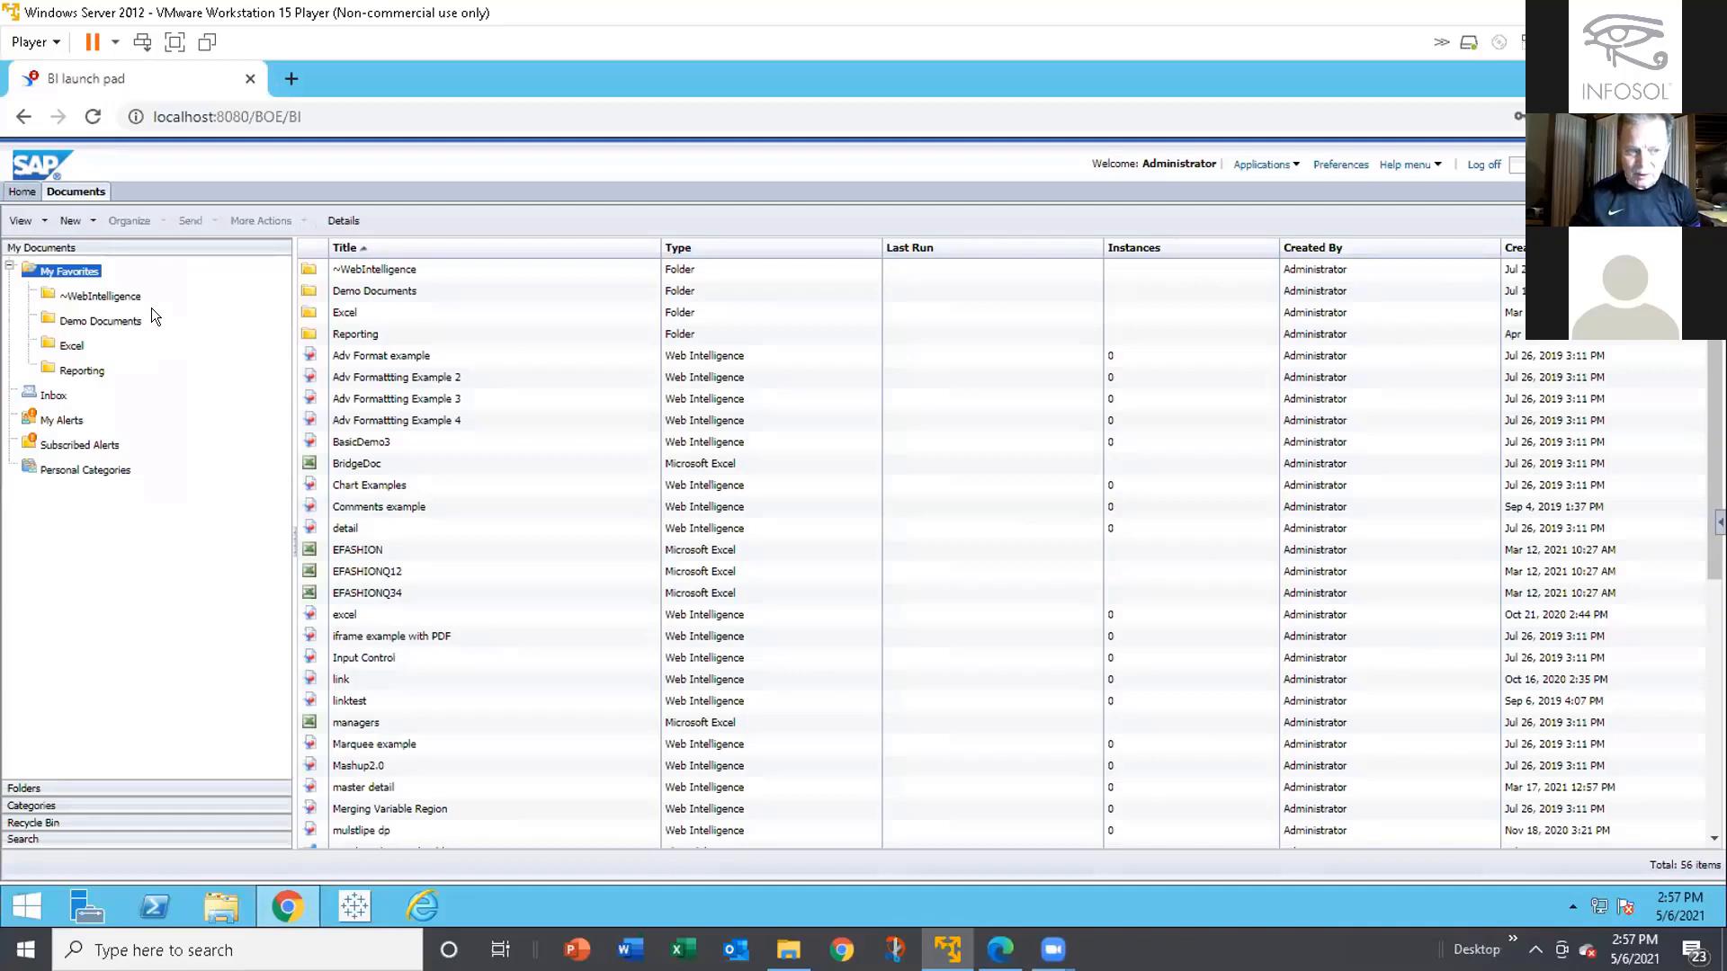
click(27, 788)
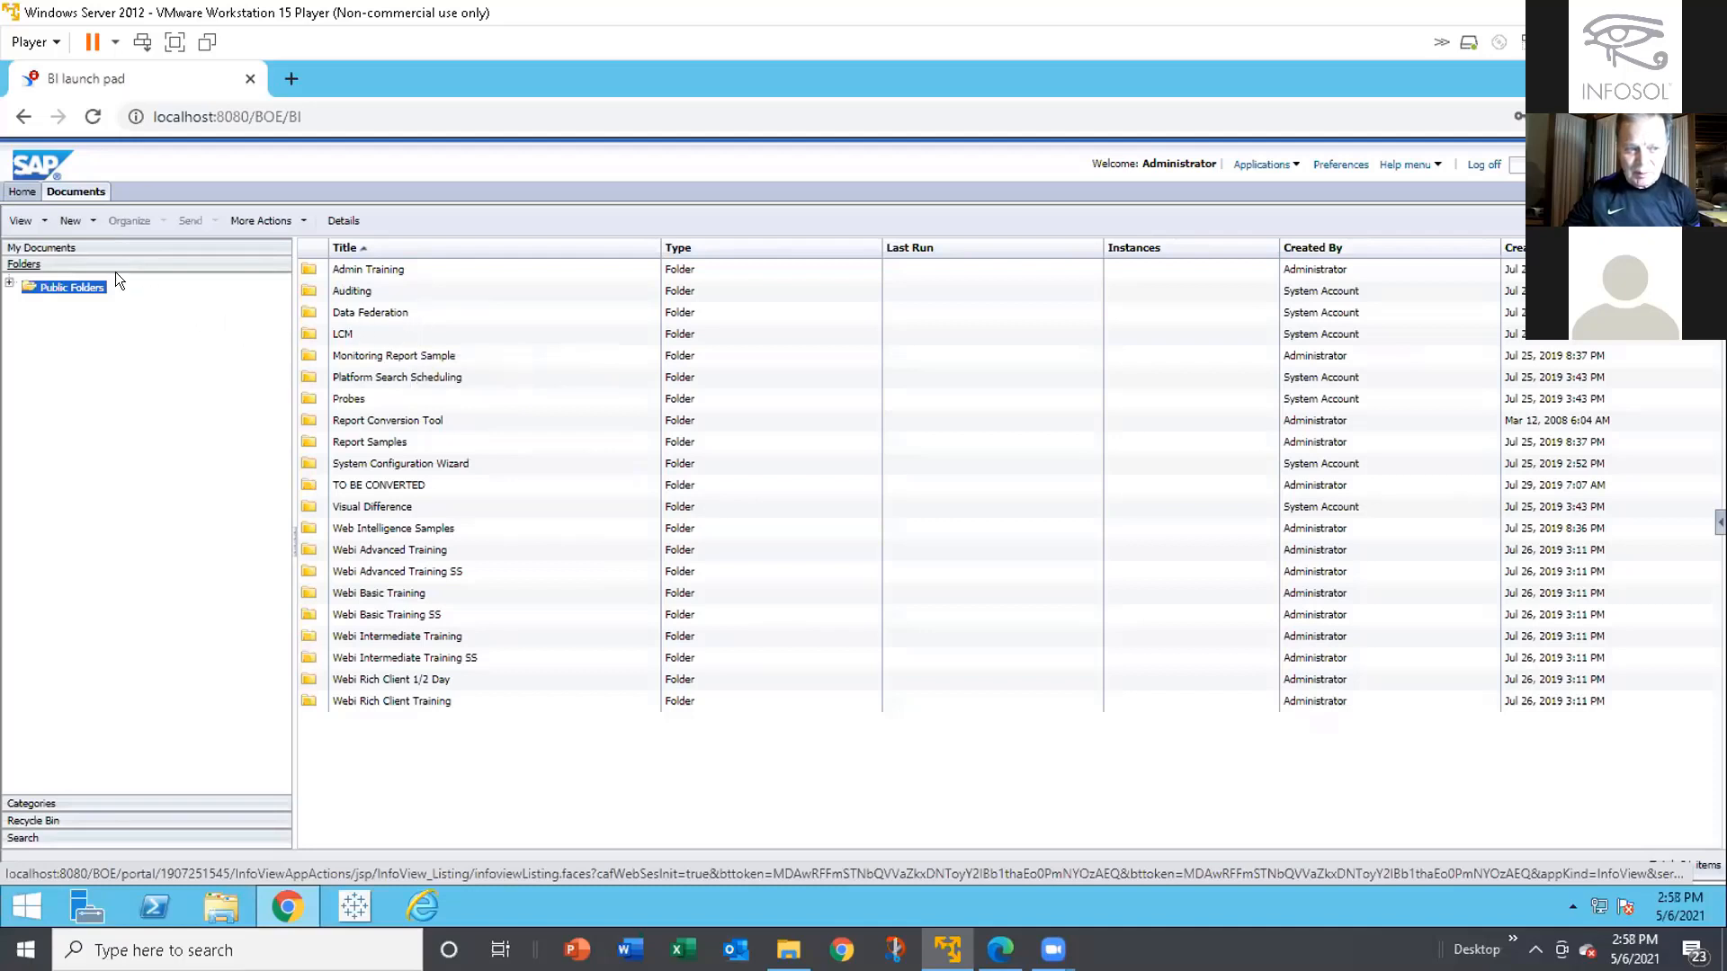
click(58, 249)
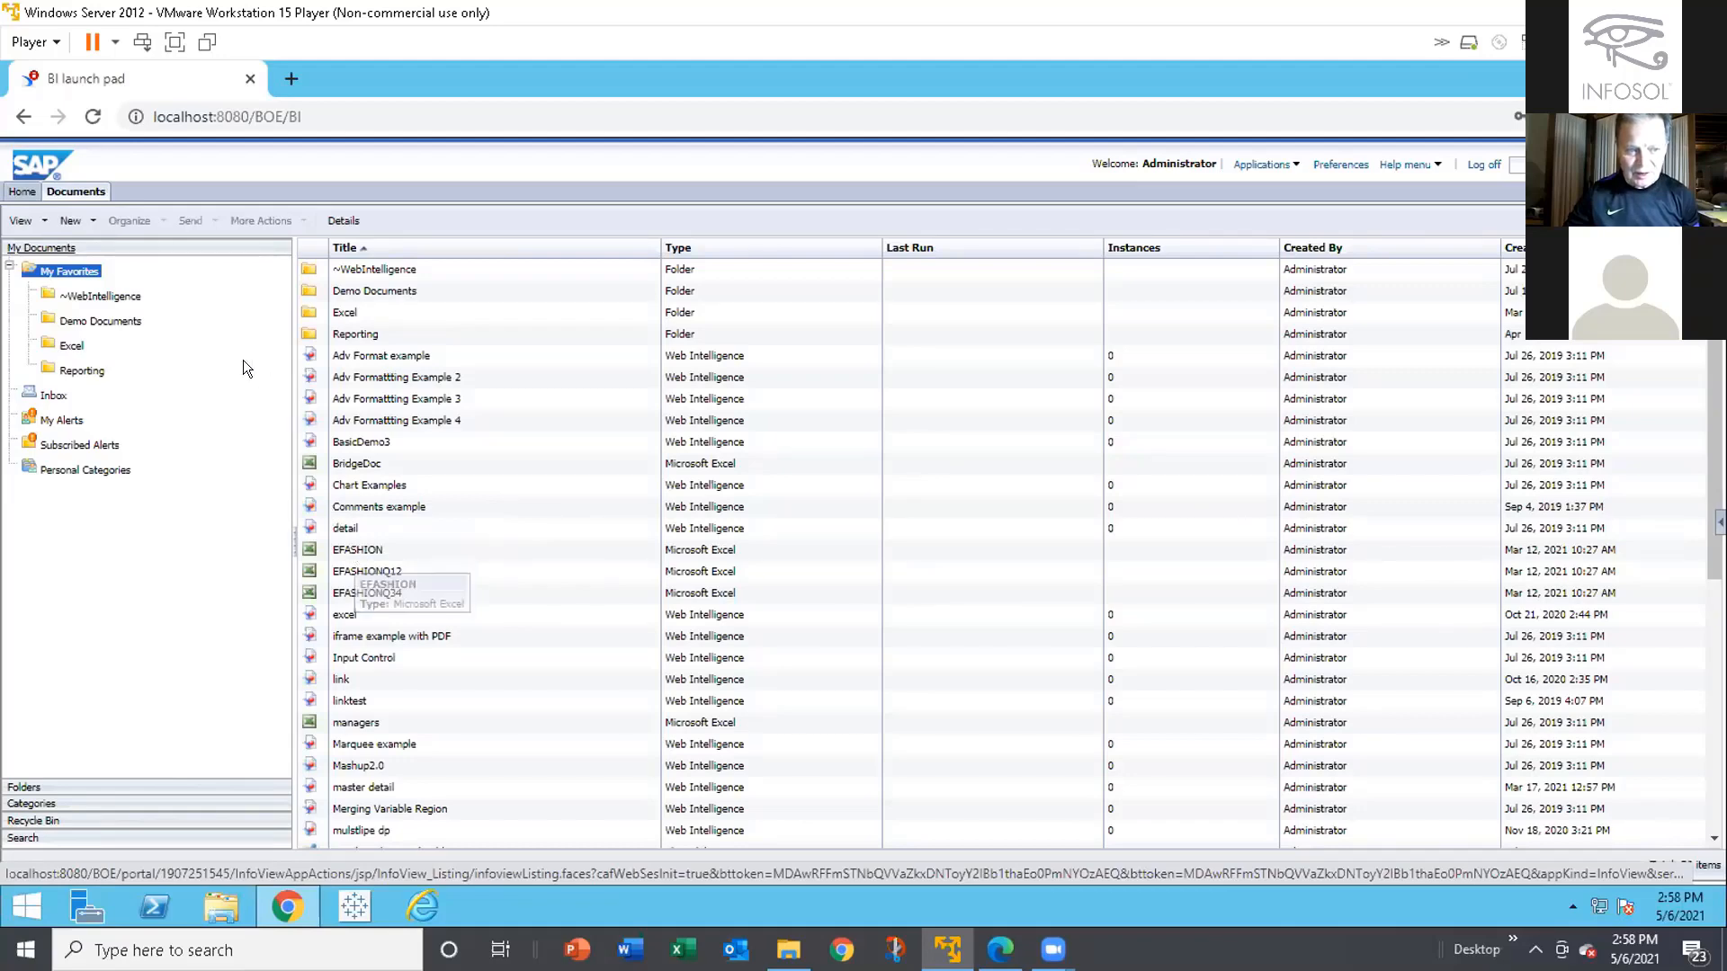
click(133, 322)
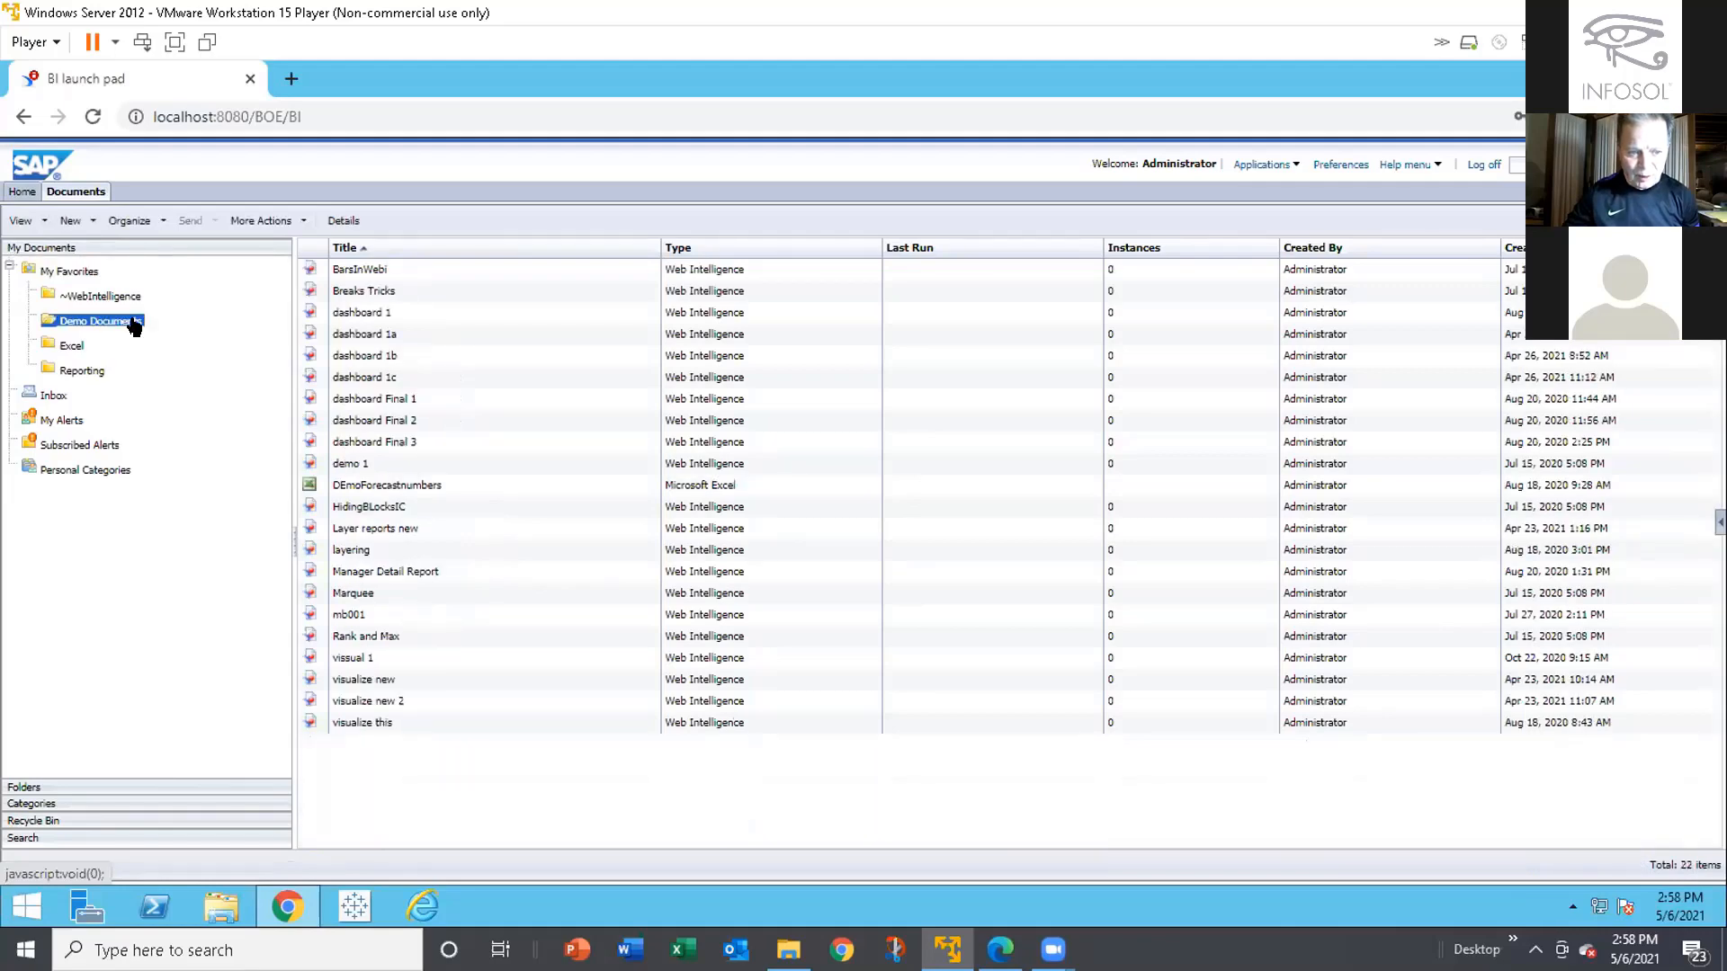
click(99, 370)
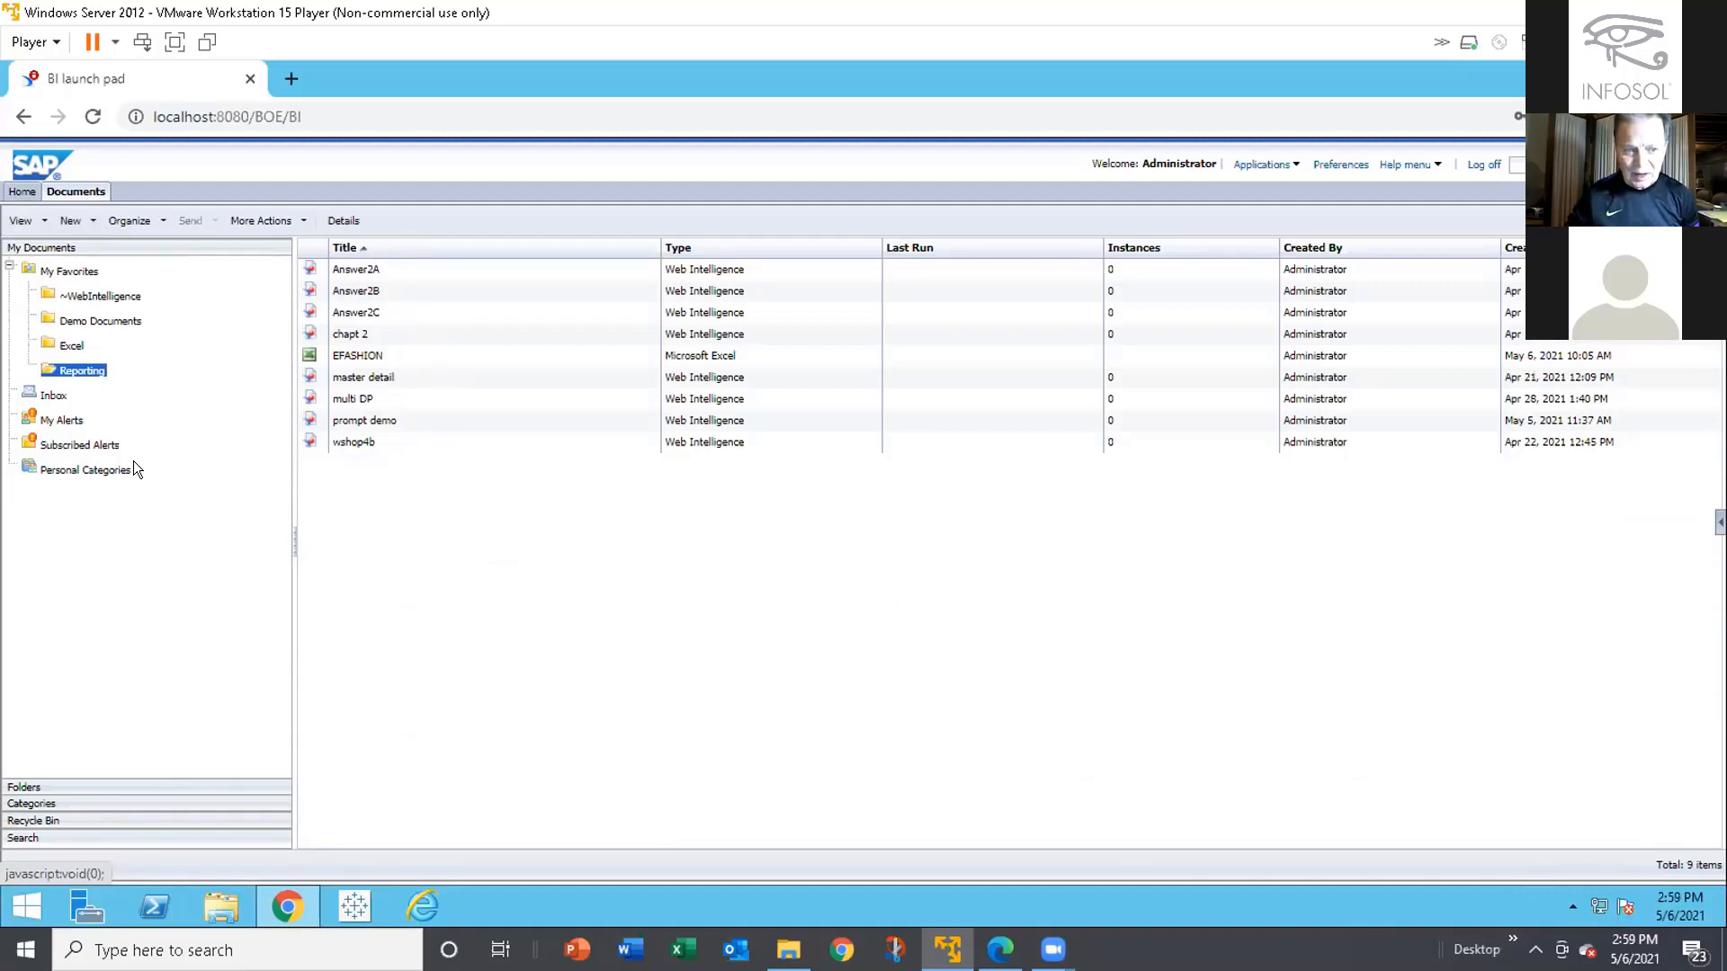
Add the local file EFASHION.xlsx from the stoplights folder to the Excel folder under My Favorites
click(72, 346)
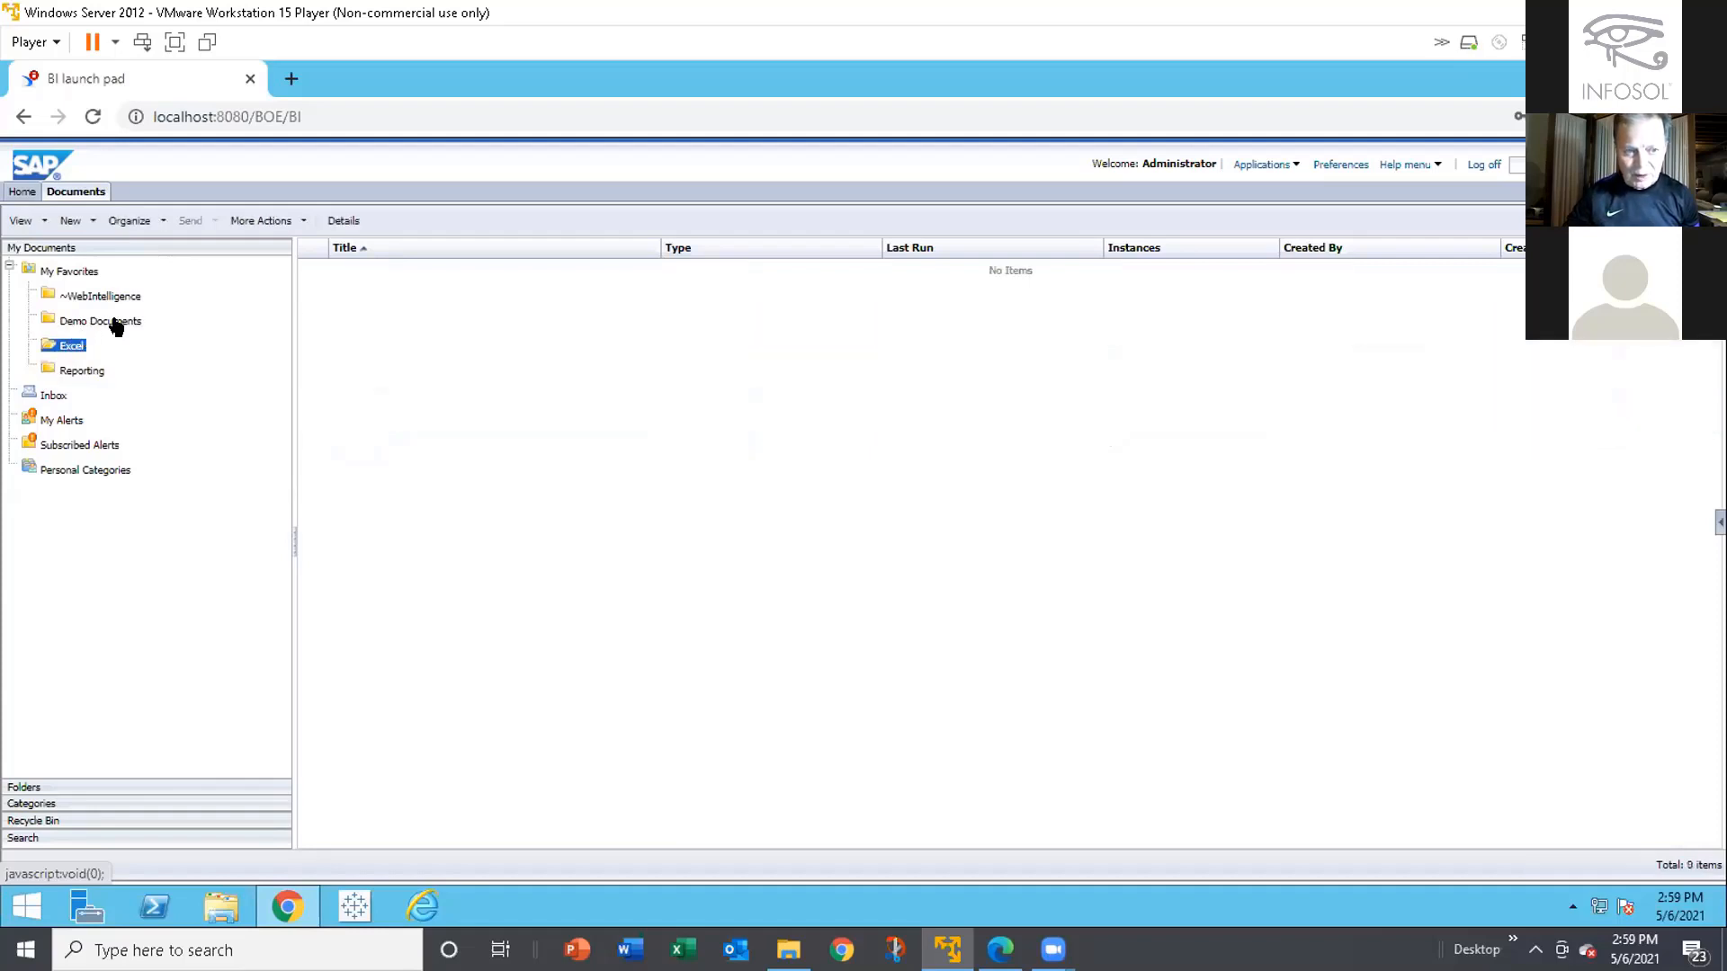
click(91, 222)
click(94, 243)
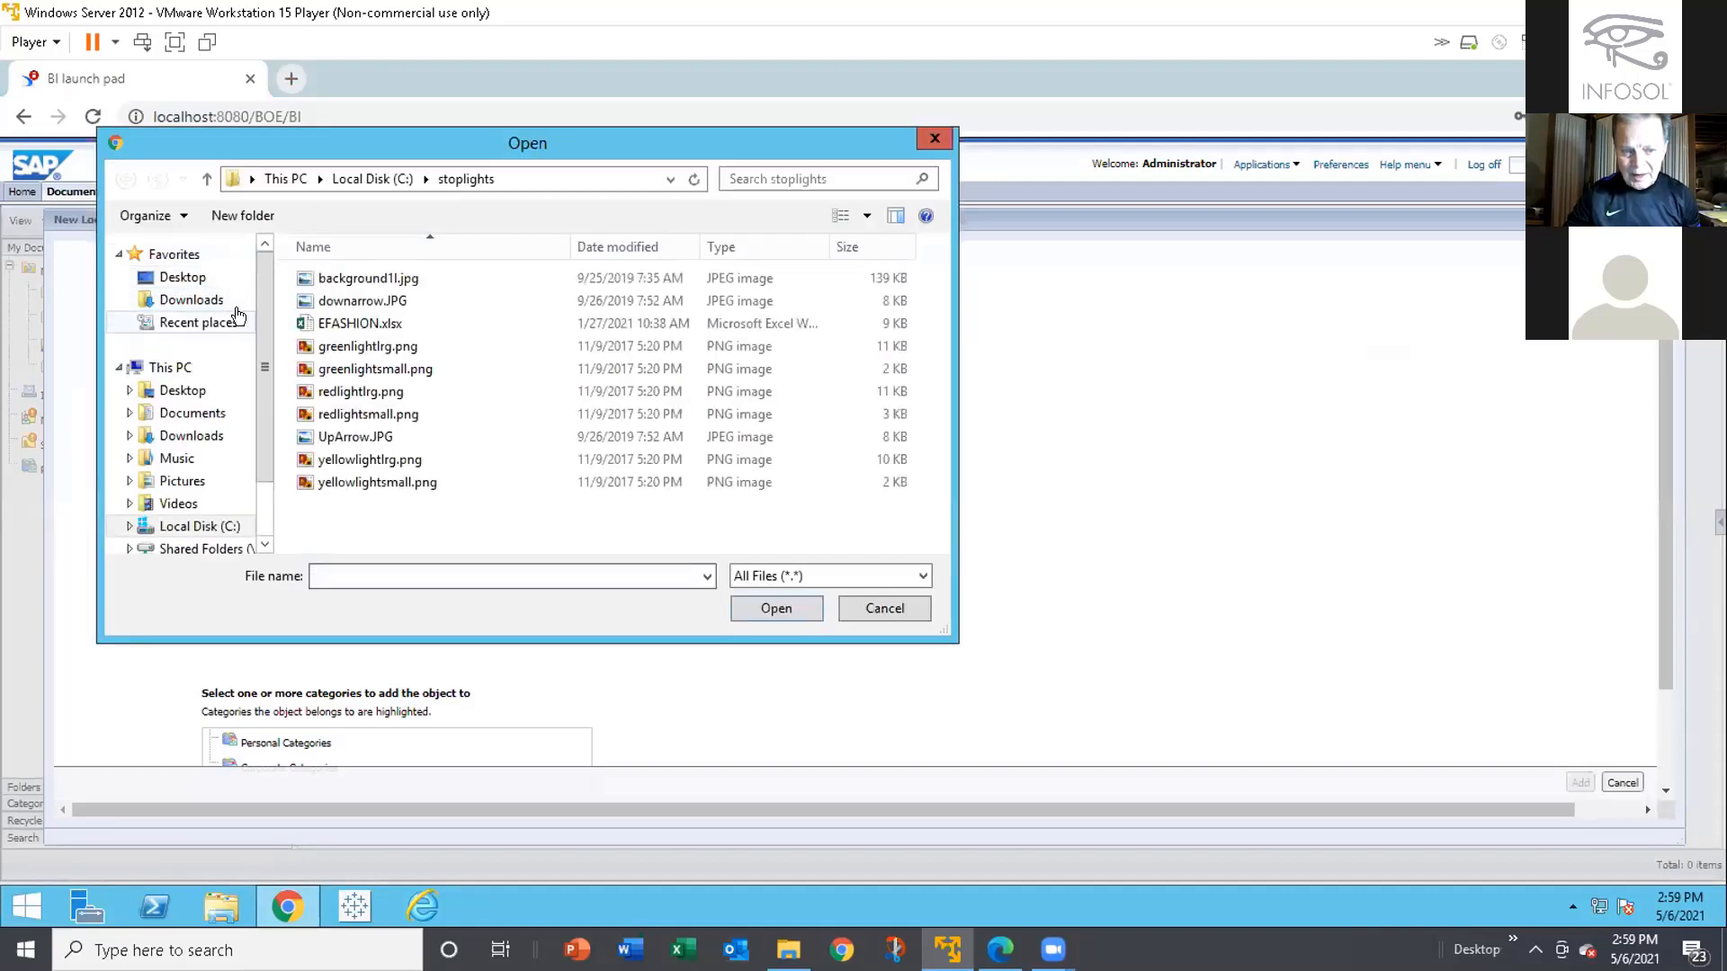
click(346, 324)
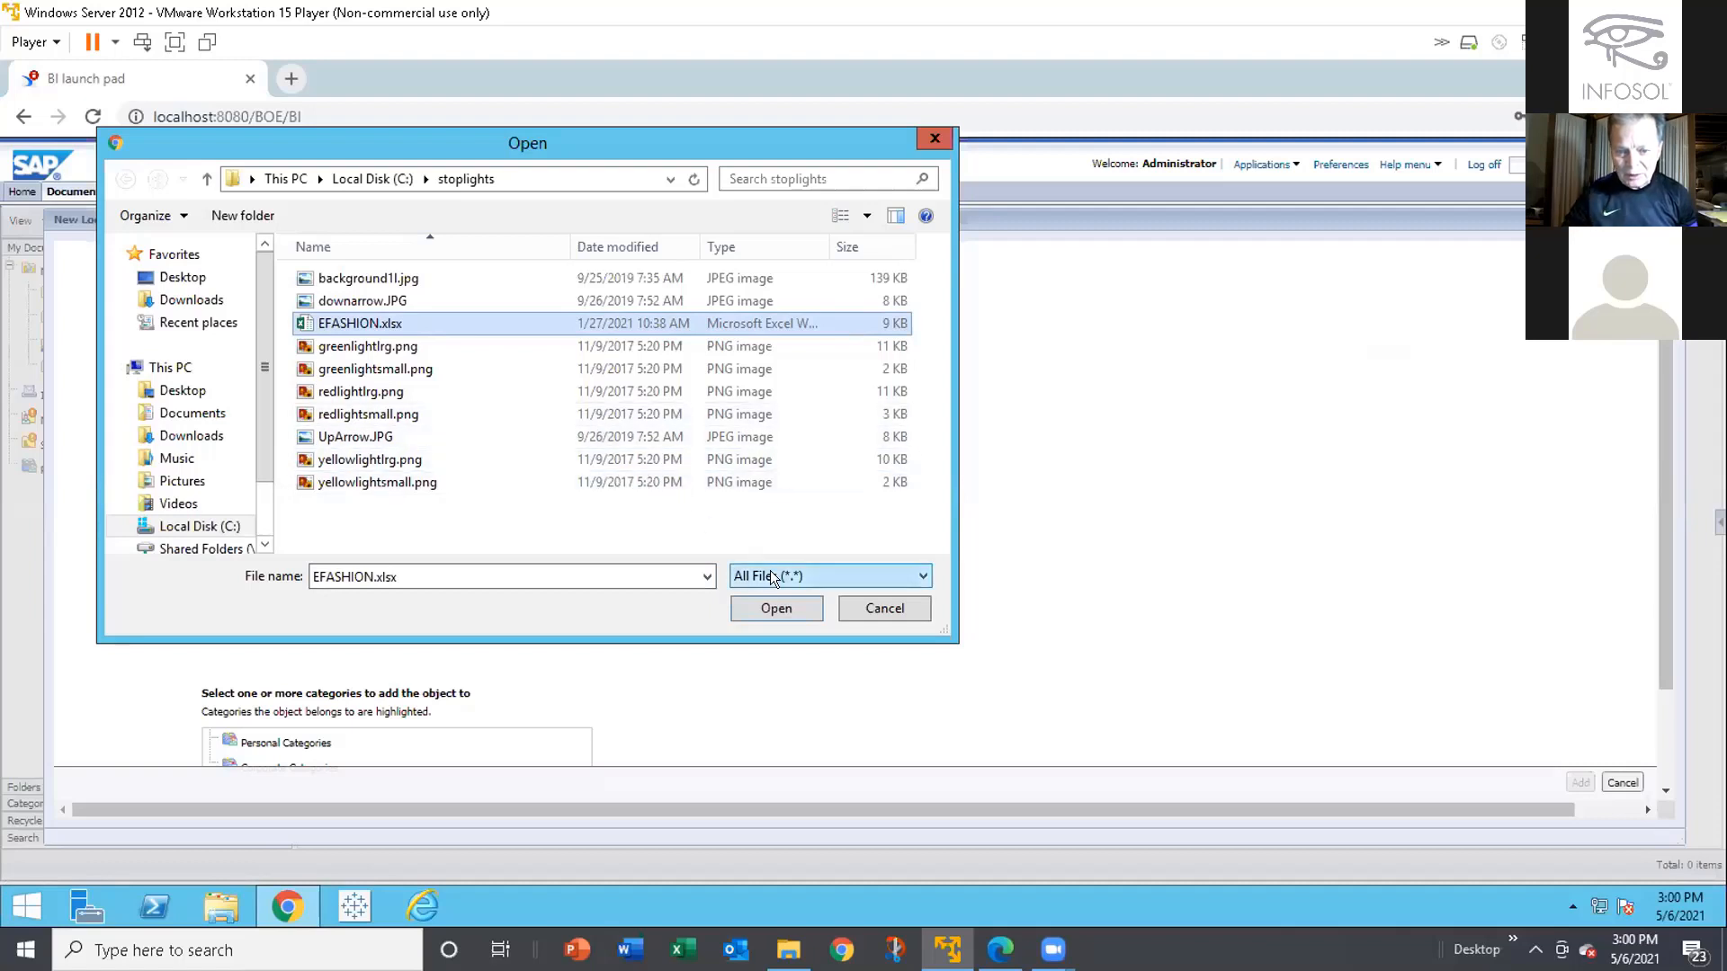
click(769, 603)
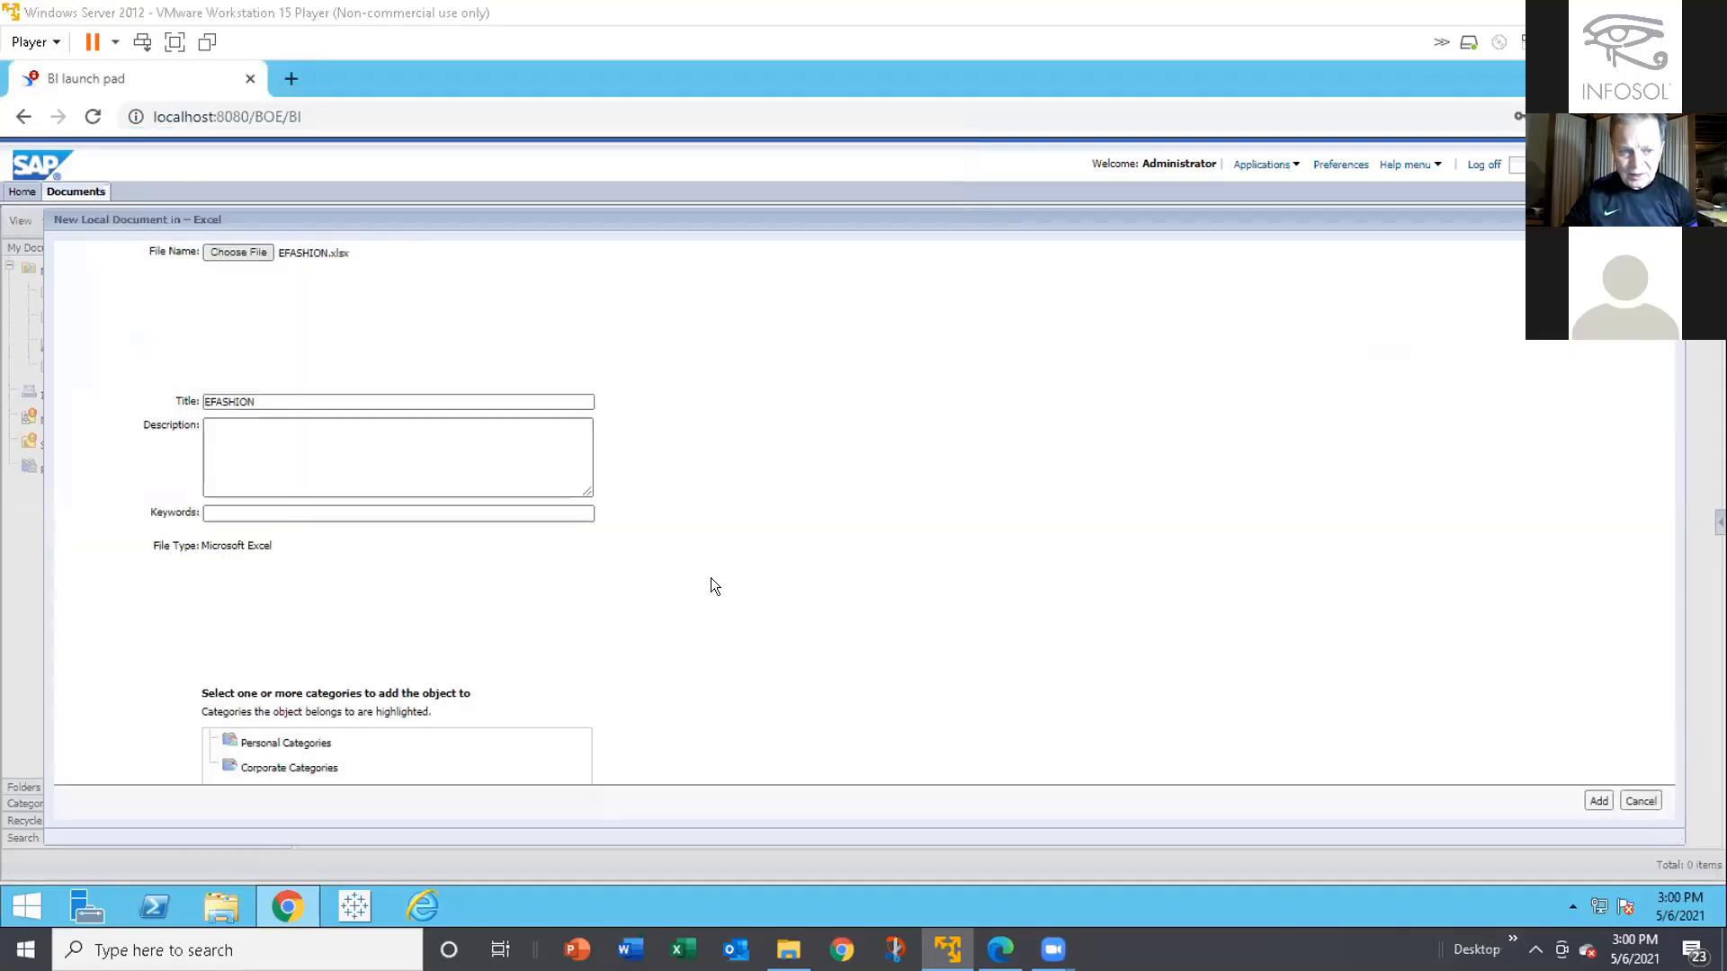
click(1596, 801)
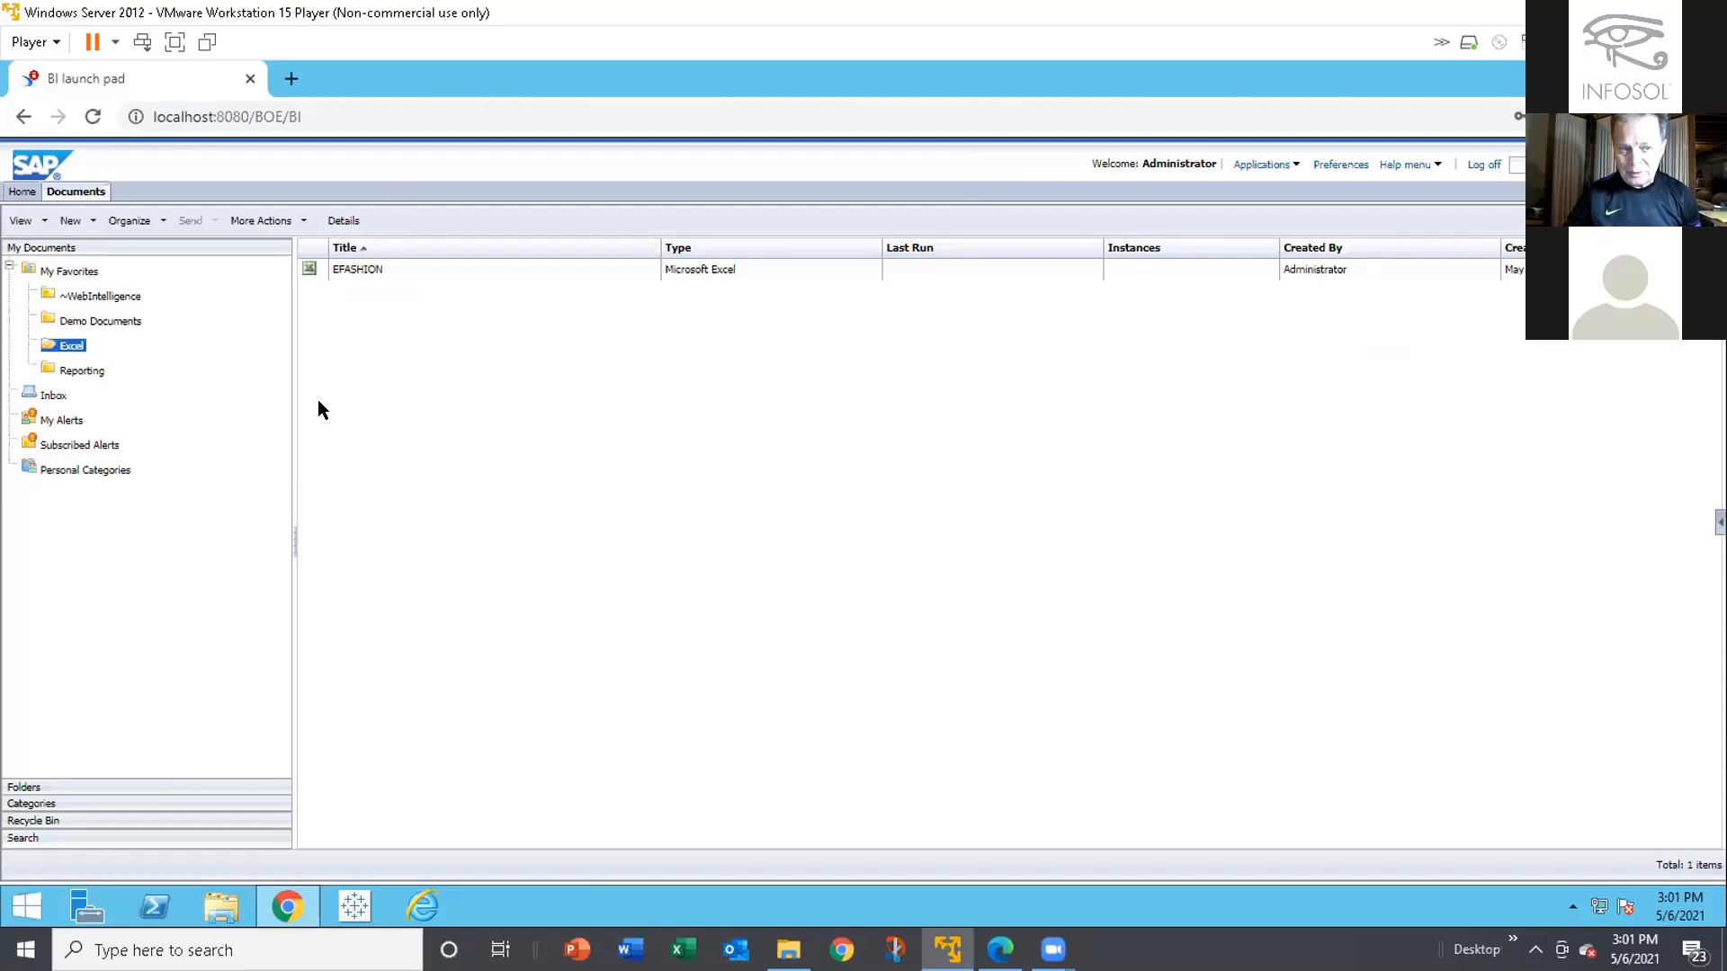
Start a new Web Intelligence document with an Excel spreadsheet as its data source
click(22, 194)
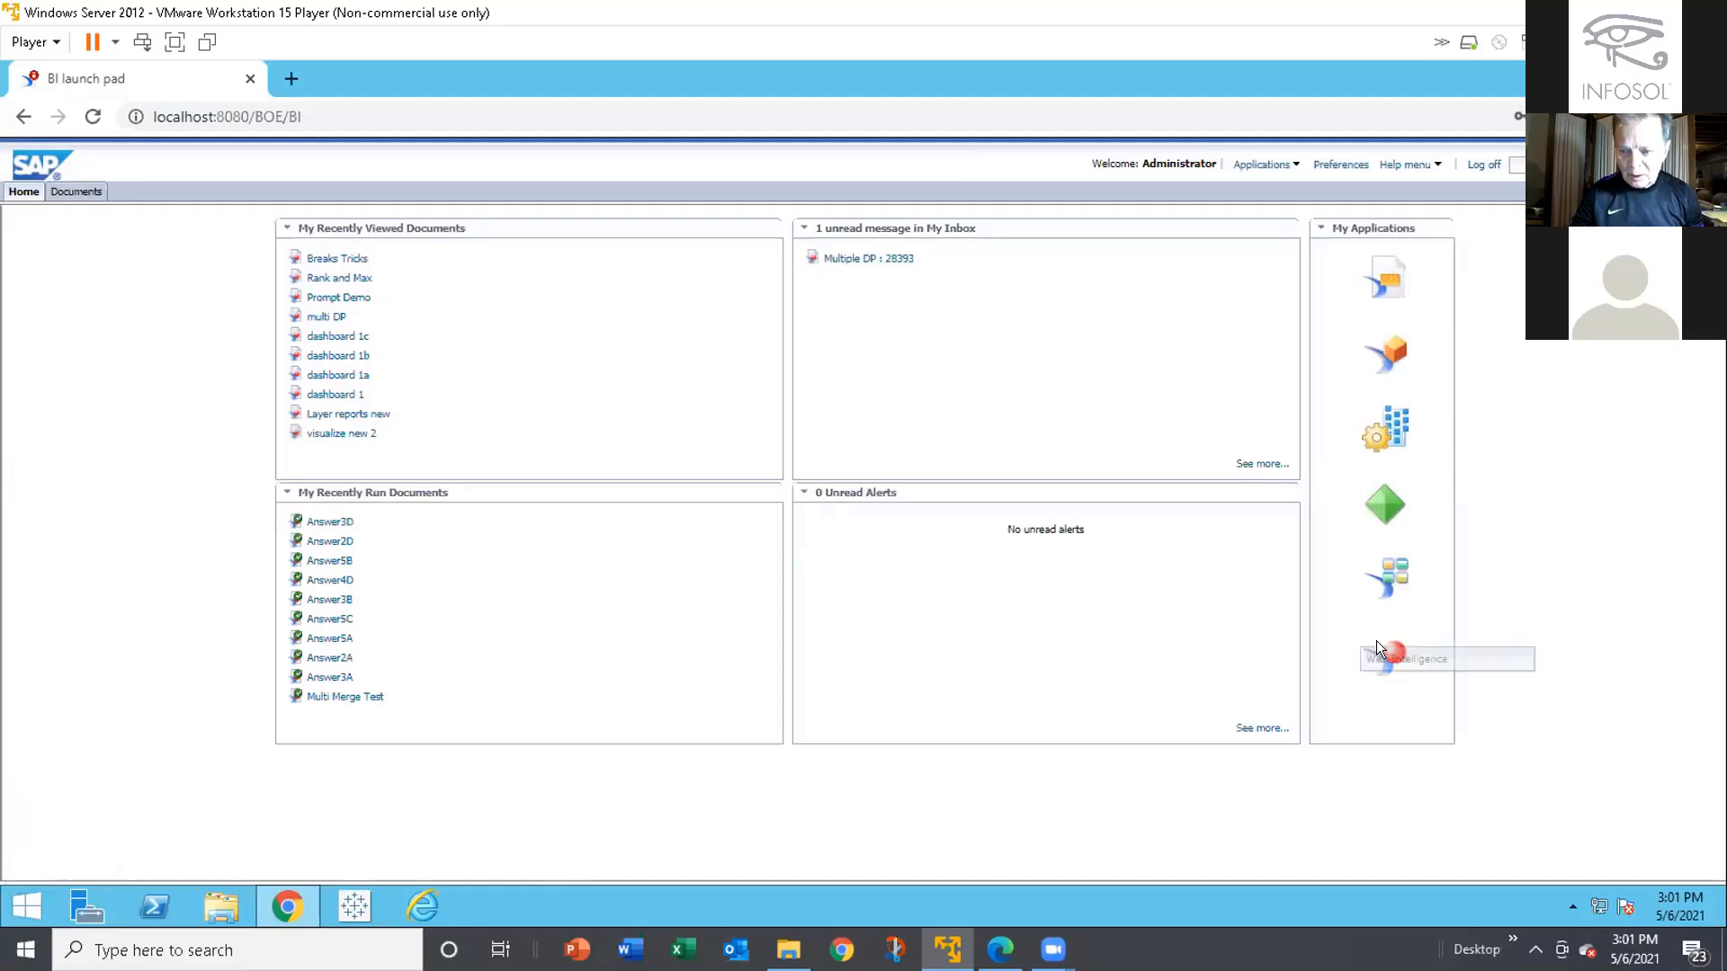
click(1378, 644)
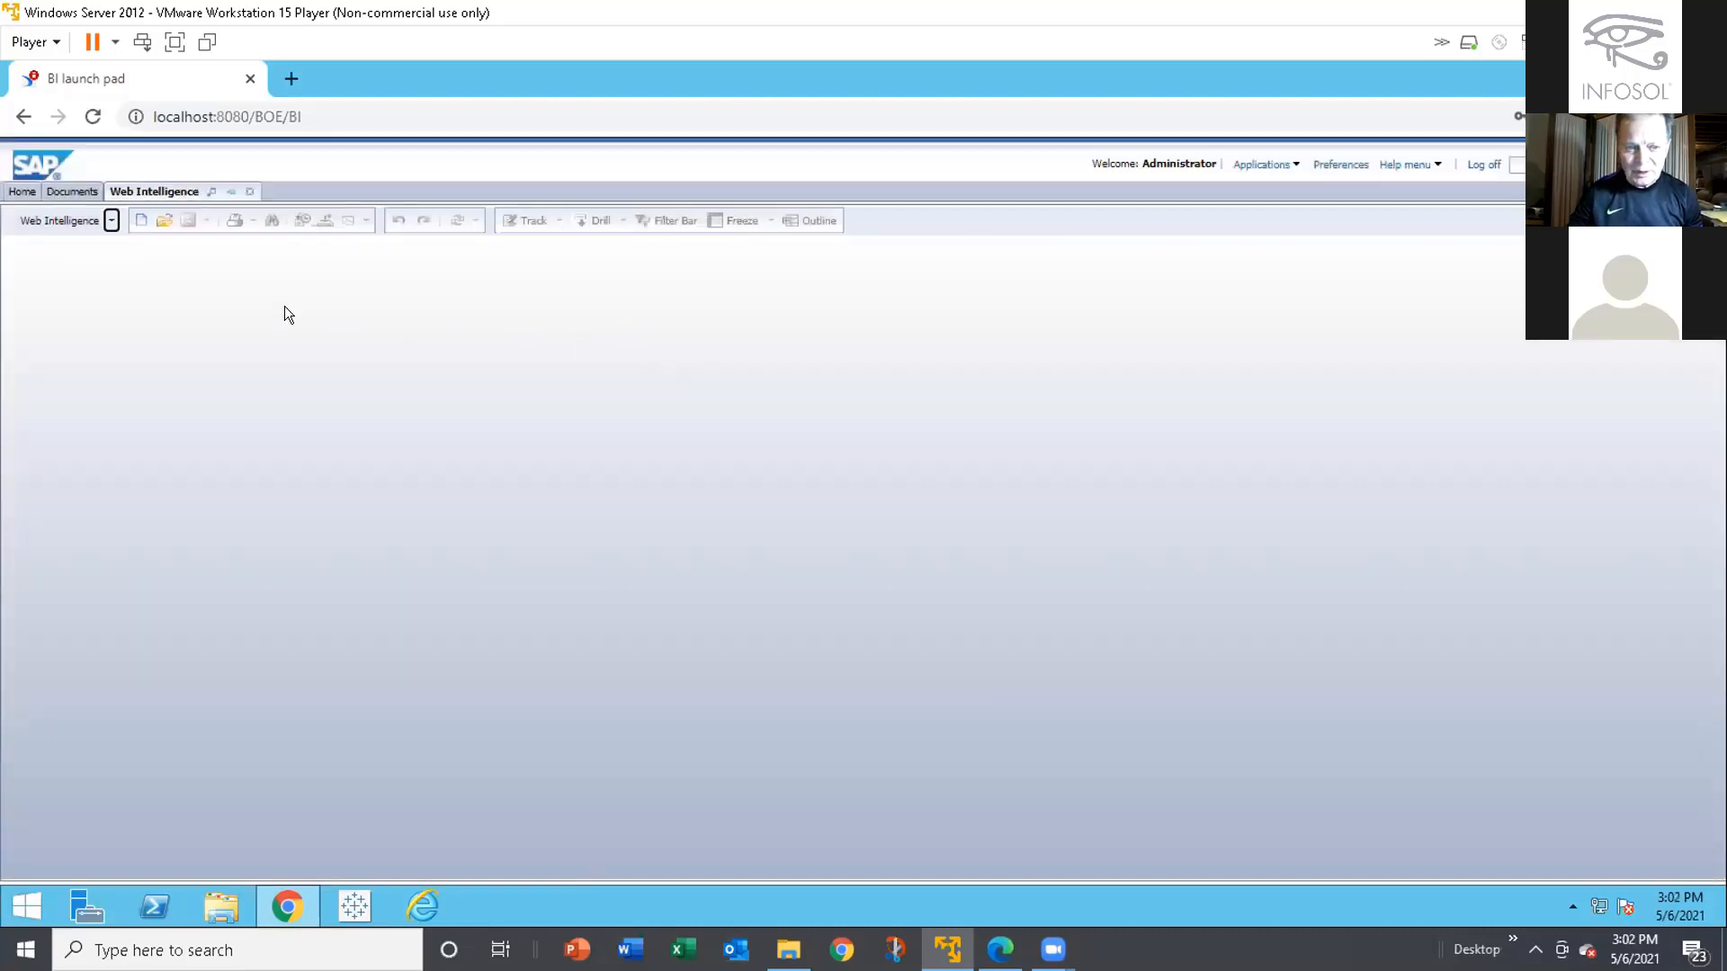
click(139, 222)
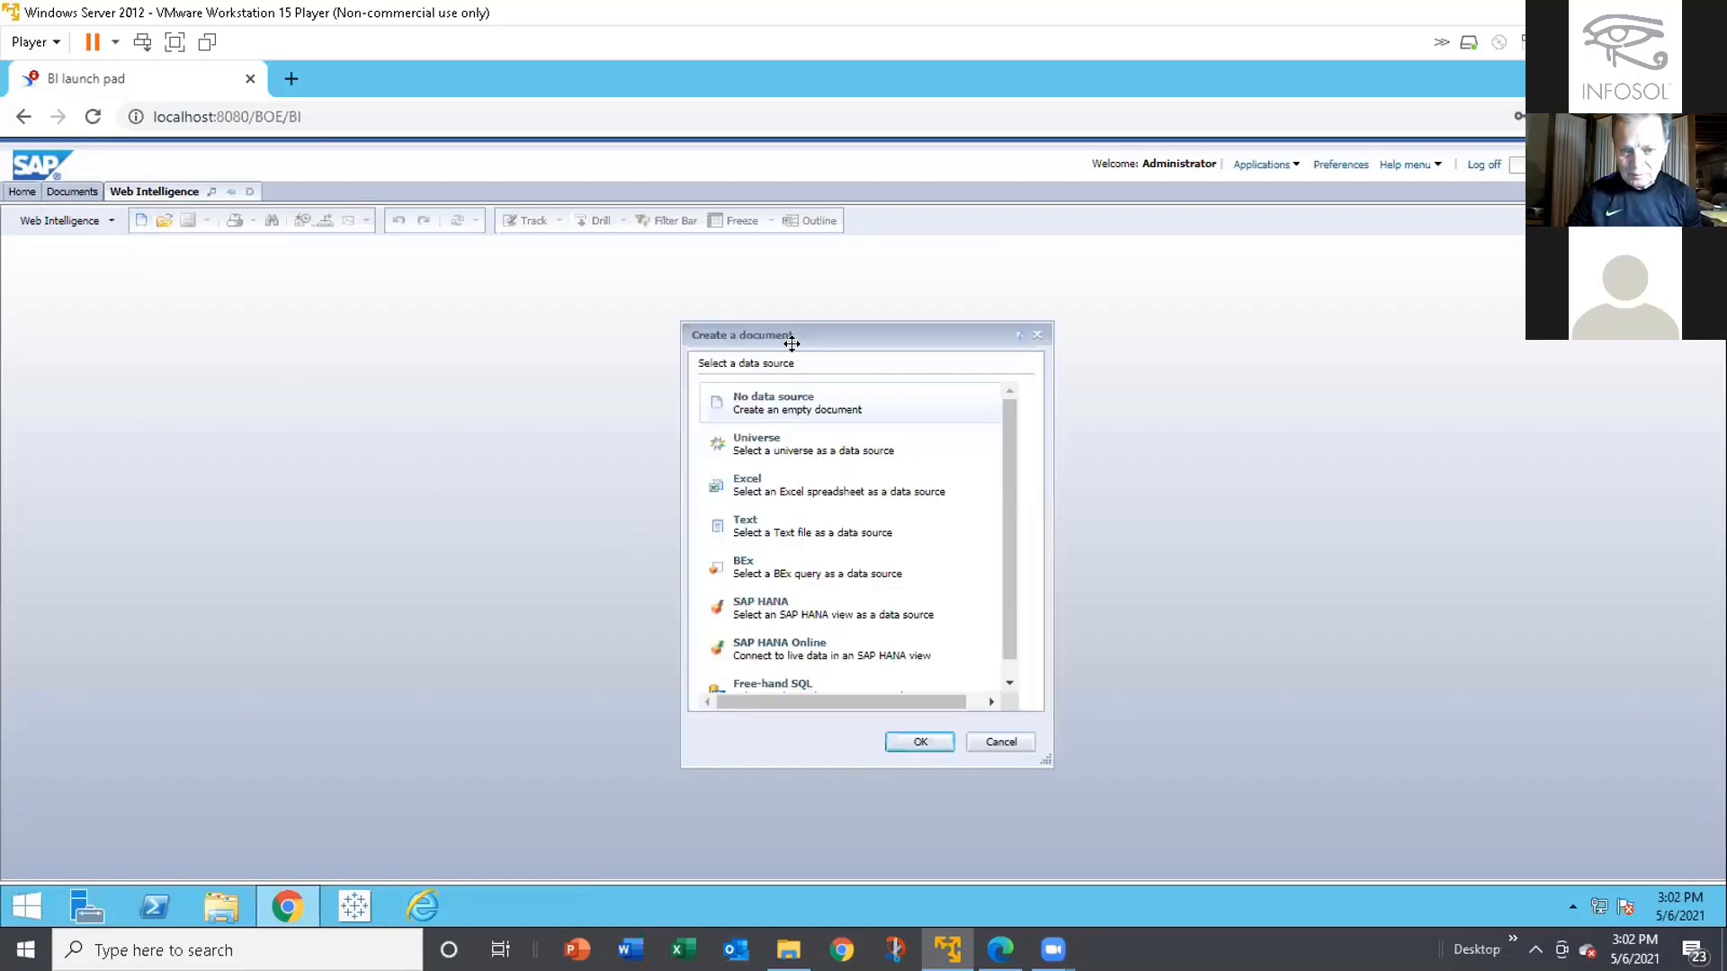
drag(789, 336, 770, 320)
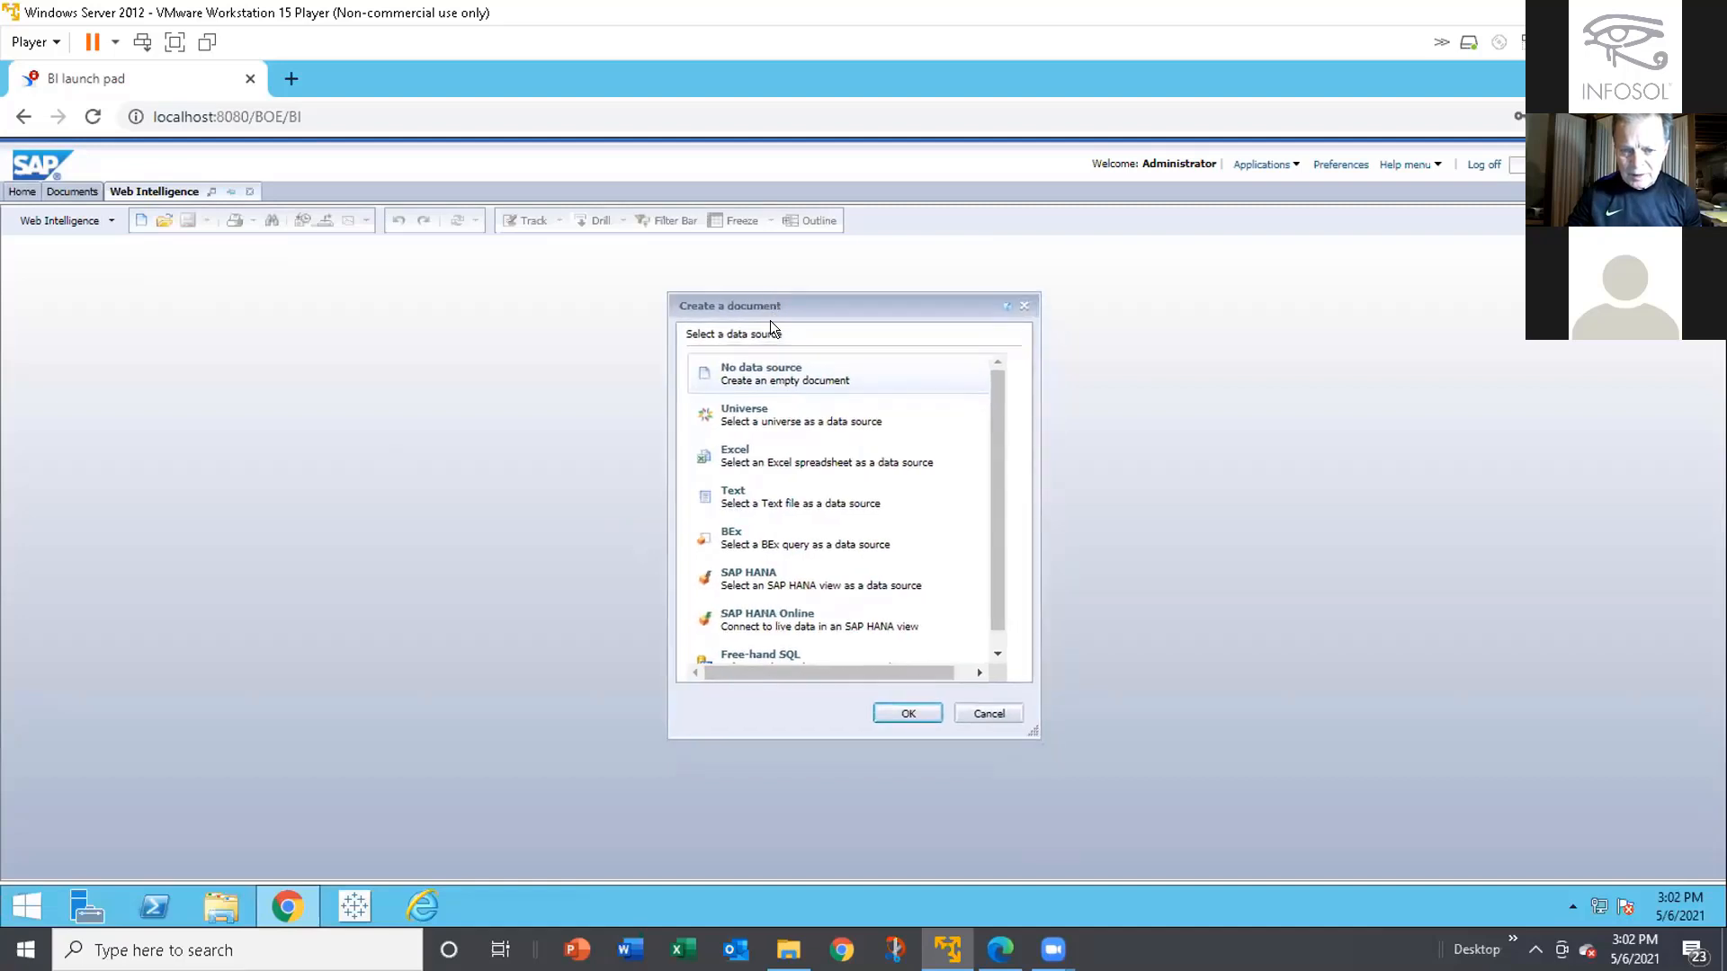
click(754, 457)
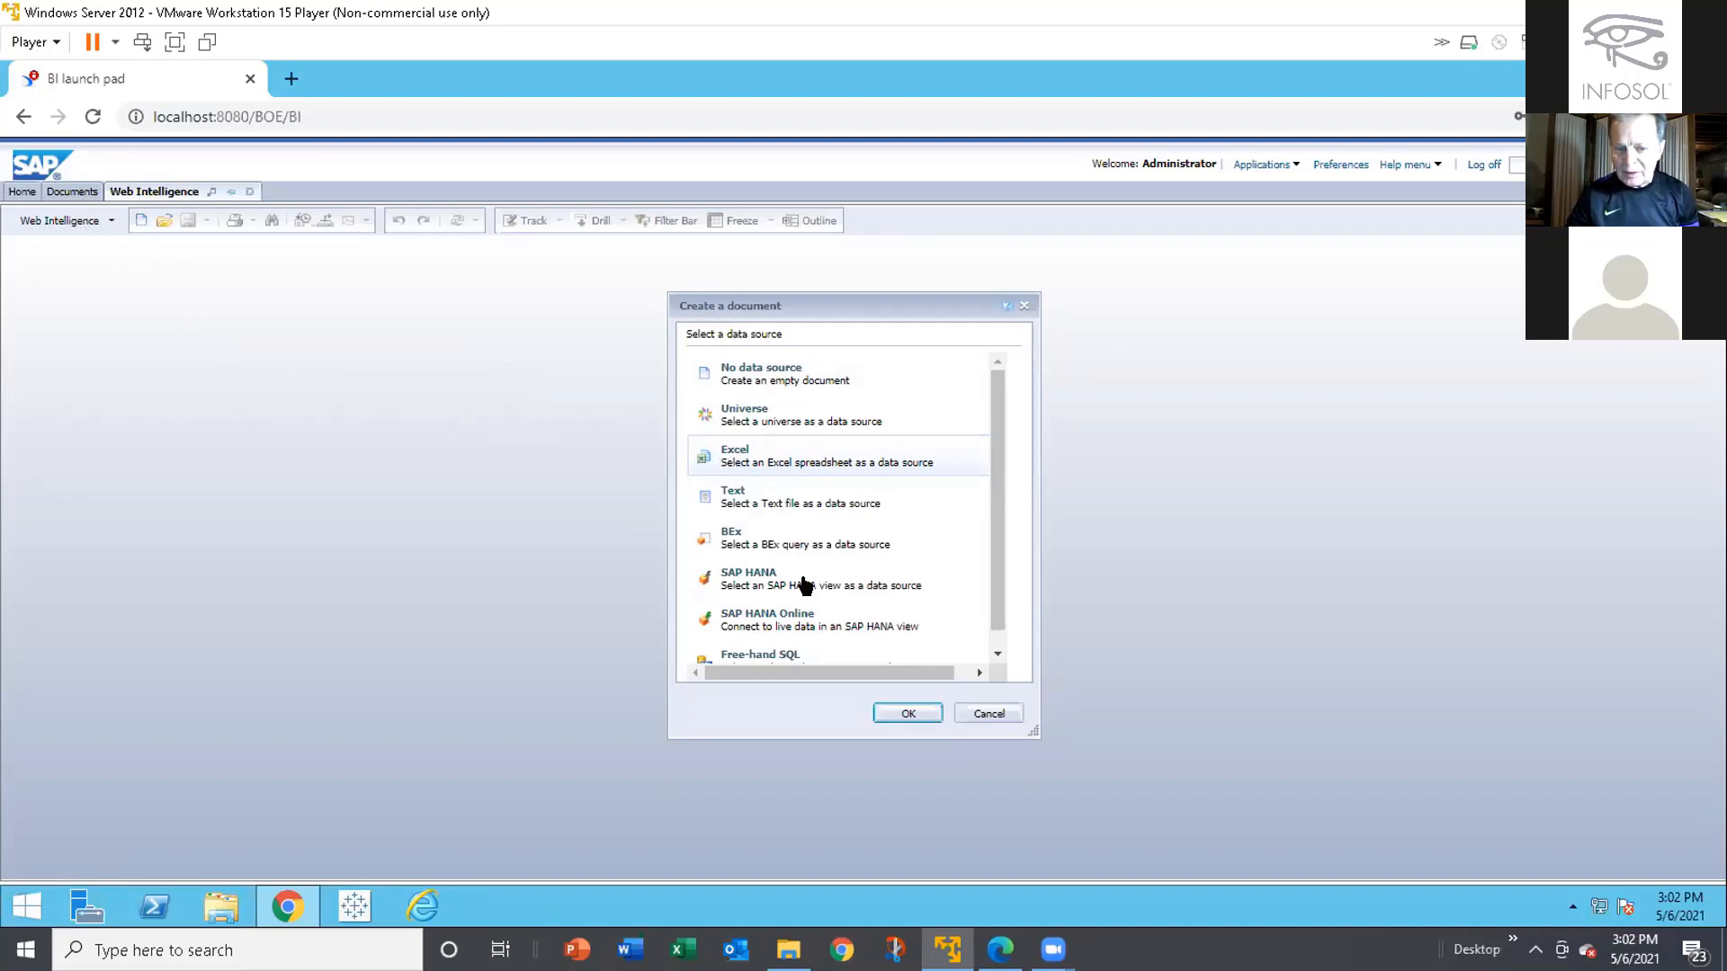
click(900, 707)
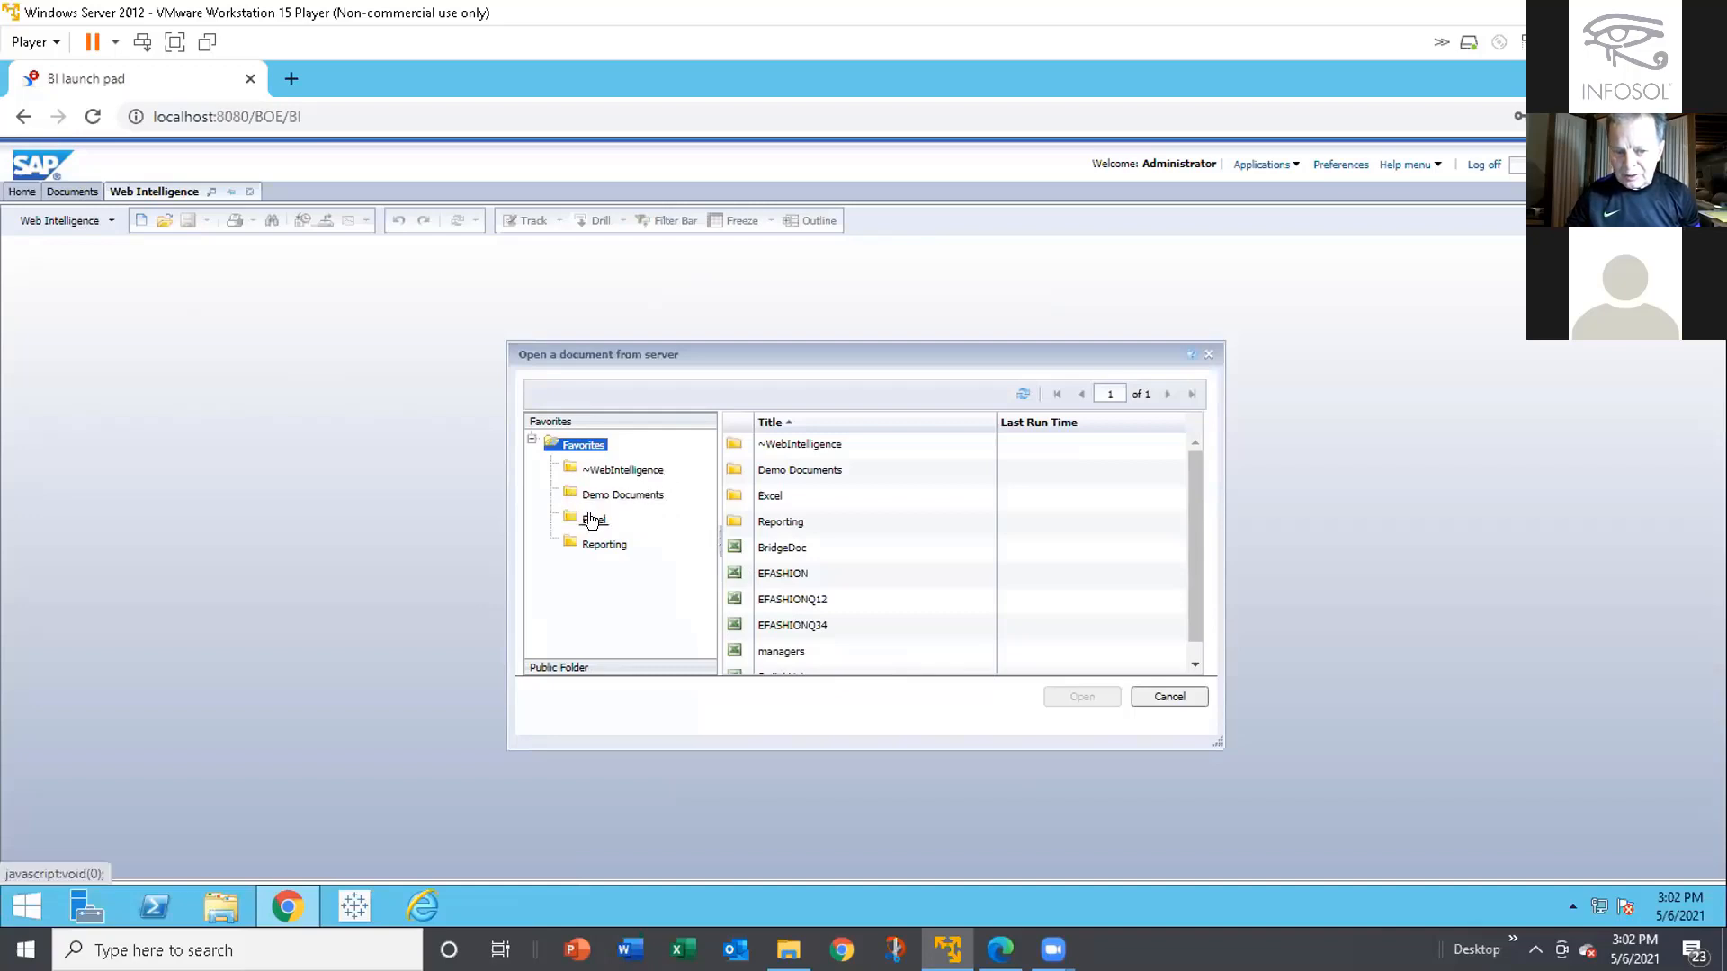
Use EFASHION from the Excel favorites folder as the source, with sheet Efashion, all fields and first row as column names
click(591, 521)
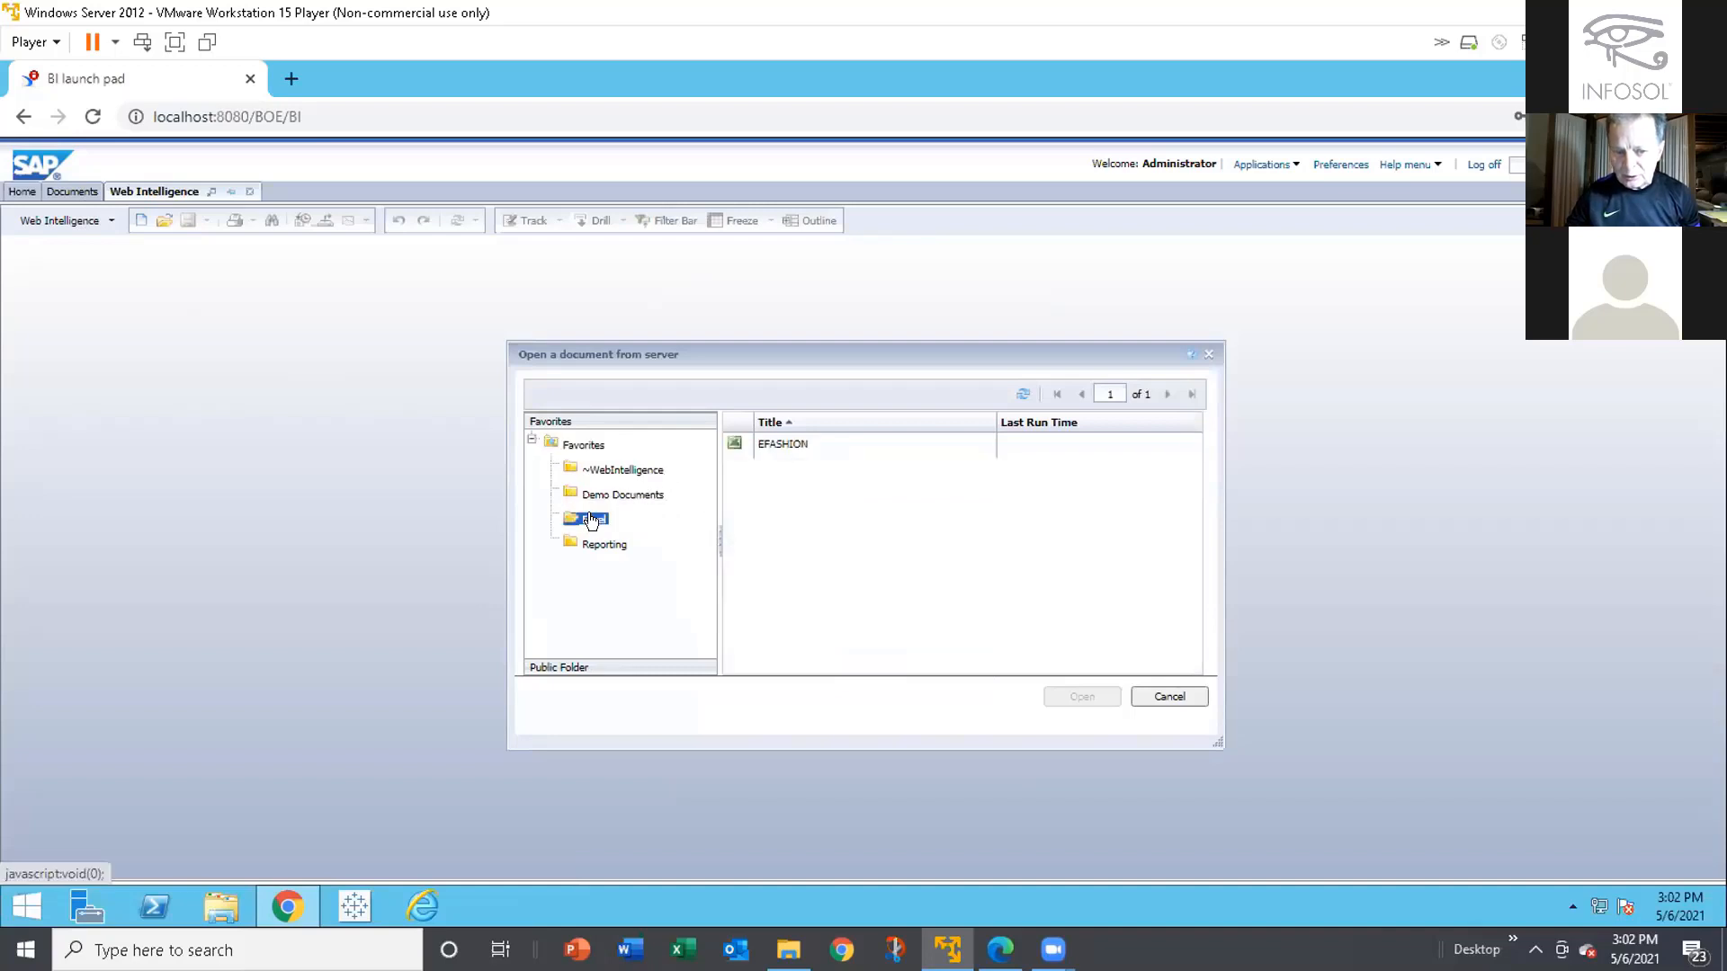
click(772, 444)
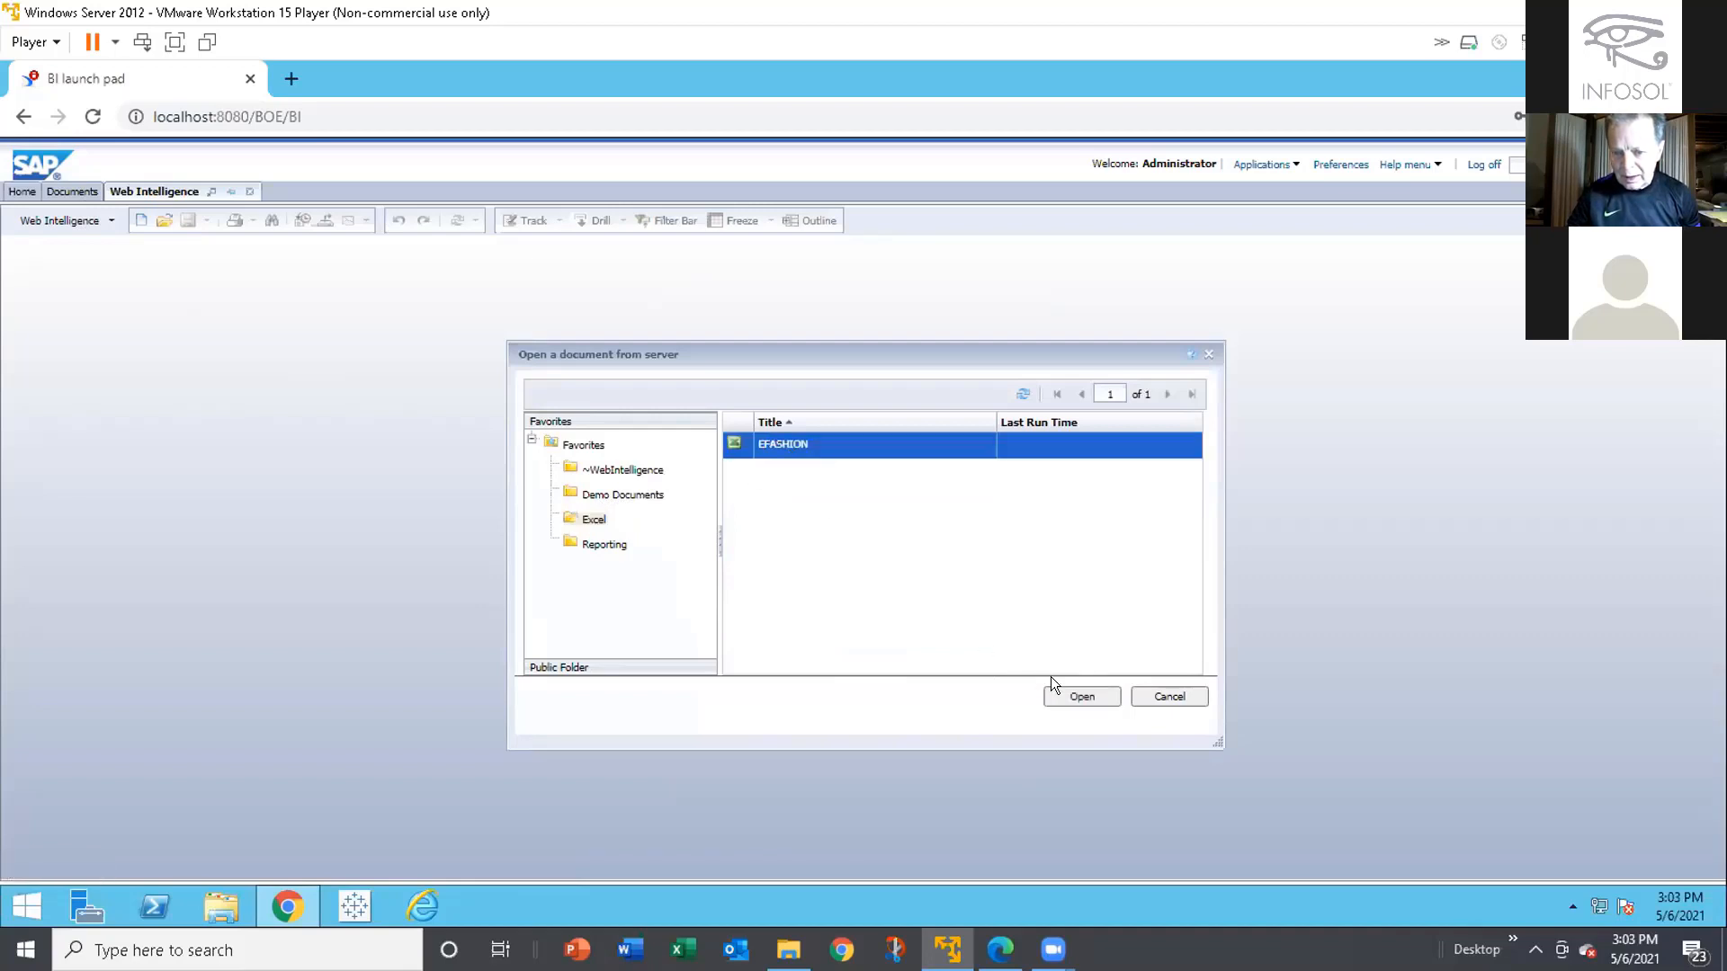
click(1066, 693)
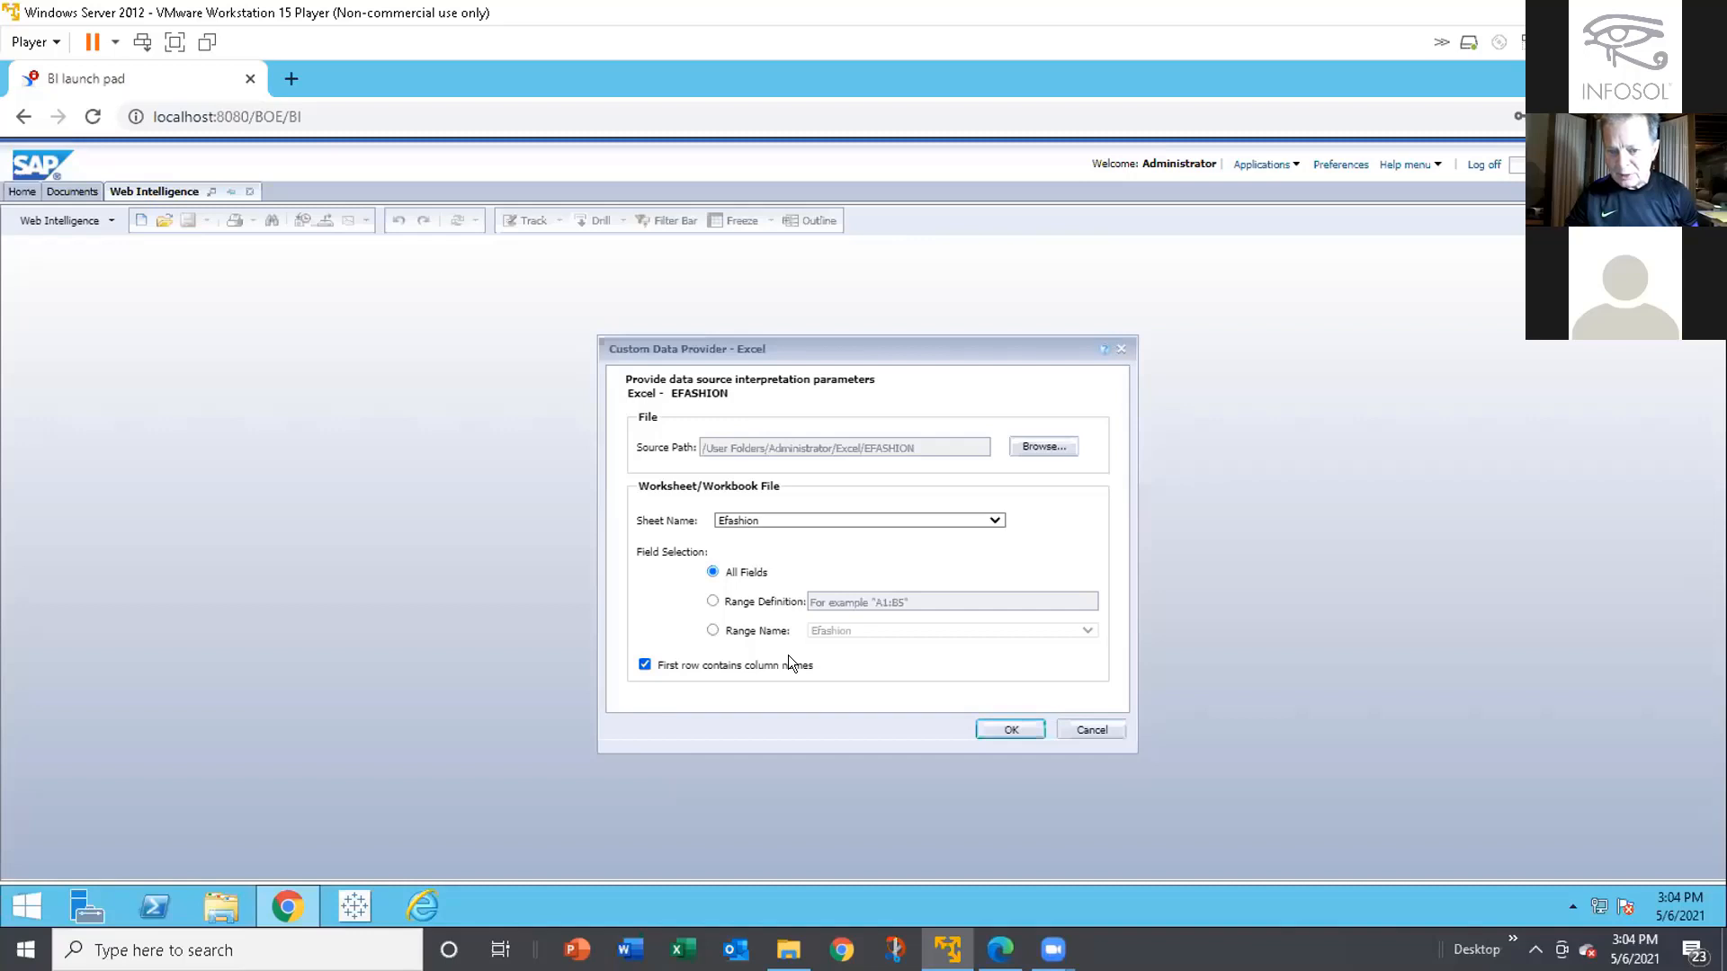
click(993, 725)
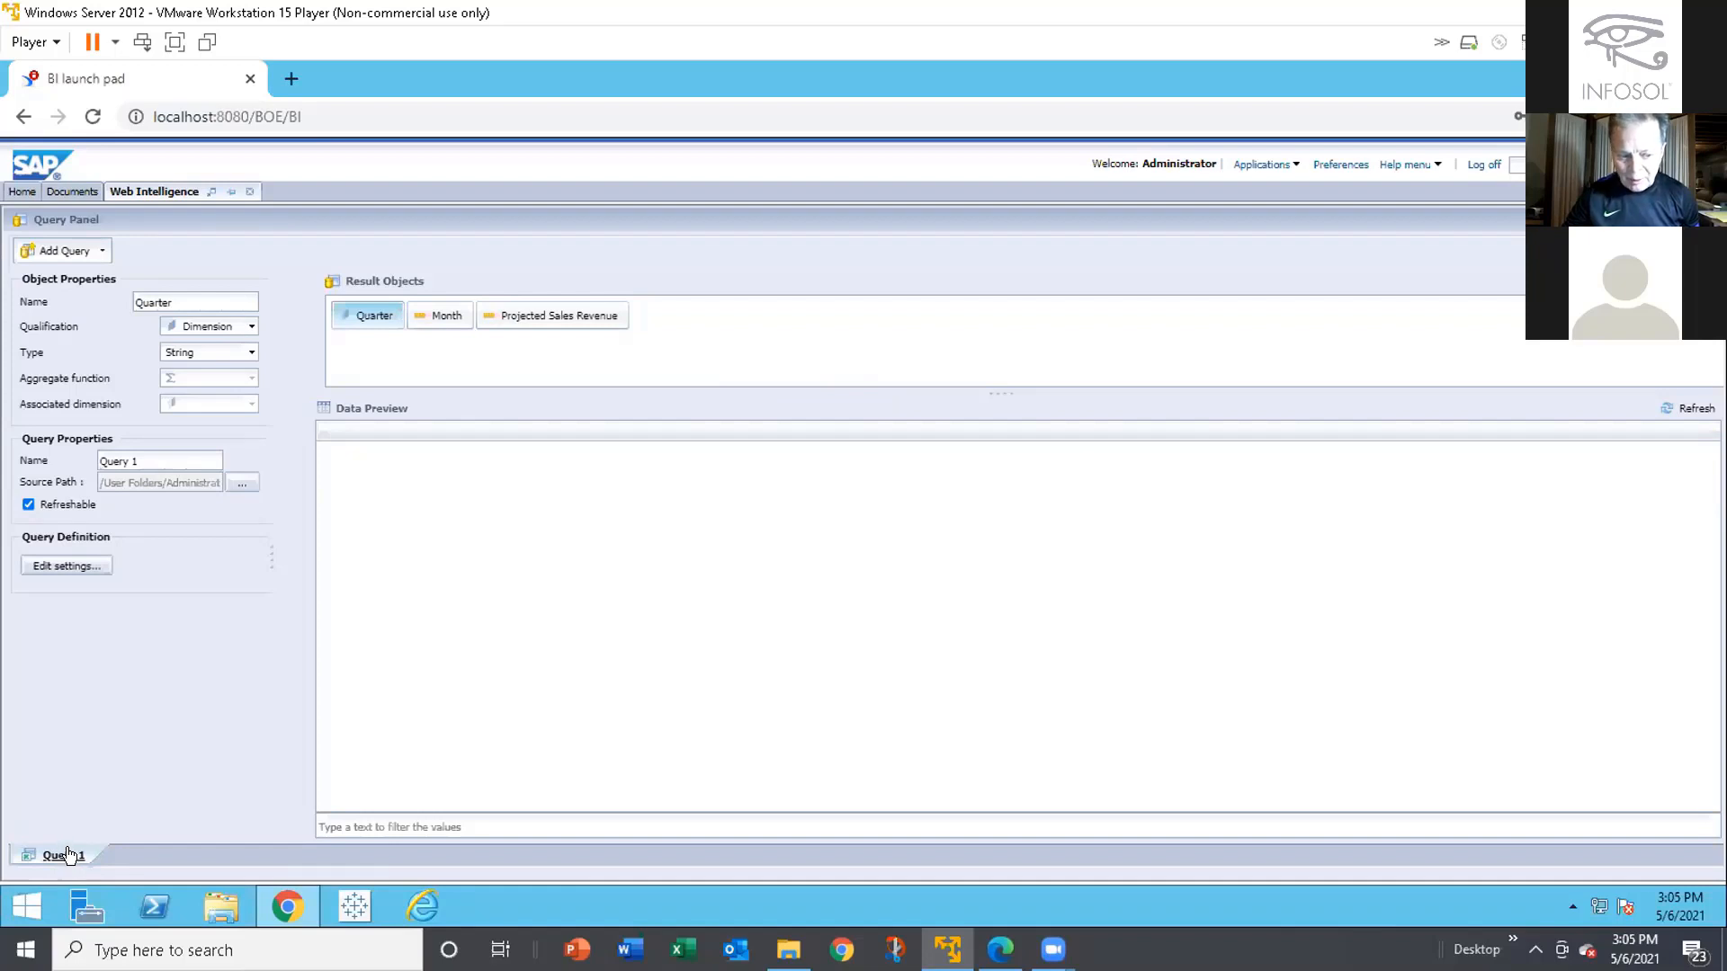
Rename Query 1 to excel and run the query to generate the report
right_click(72, 854)
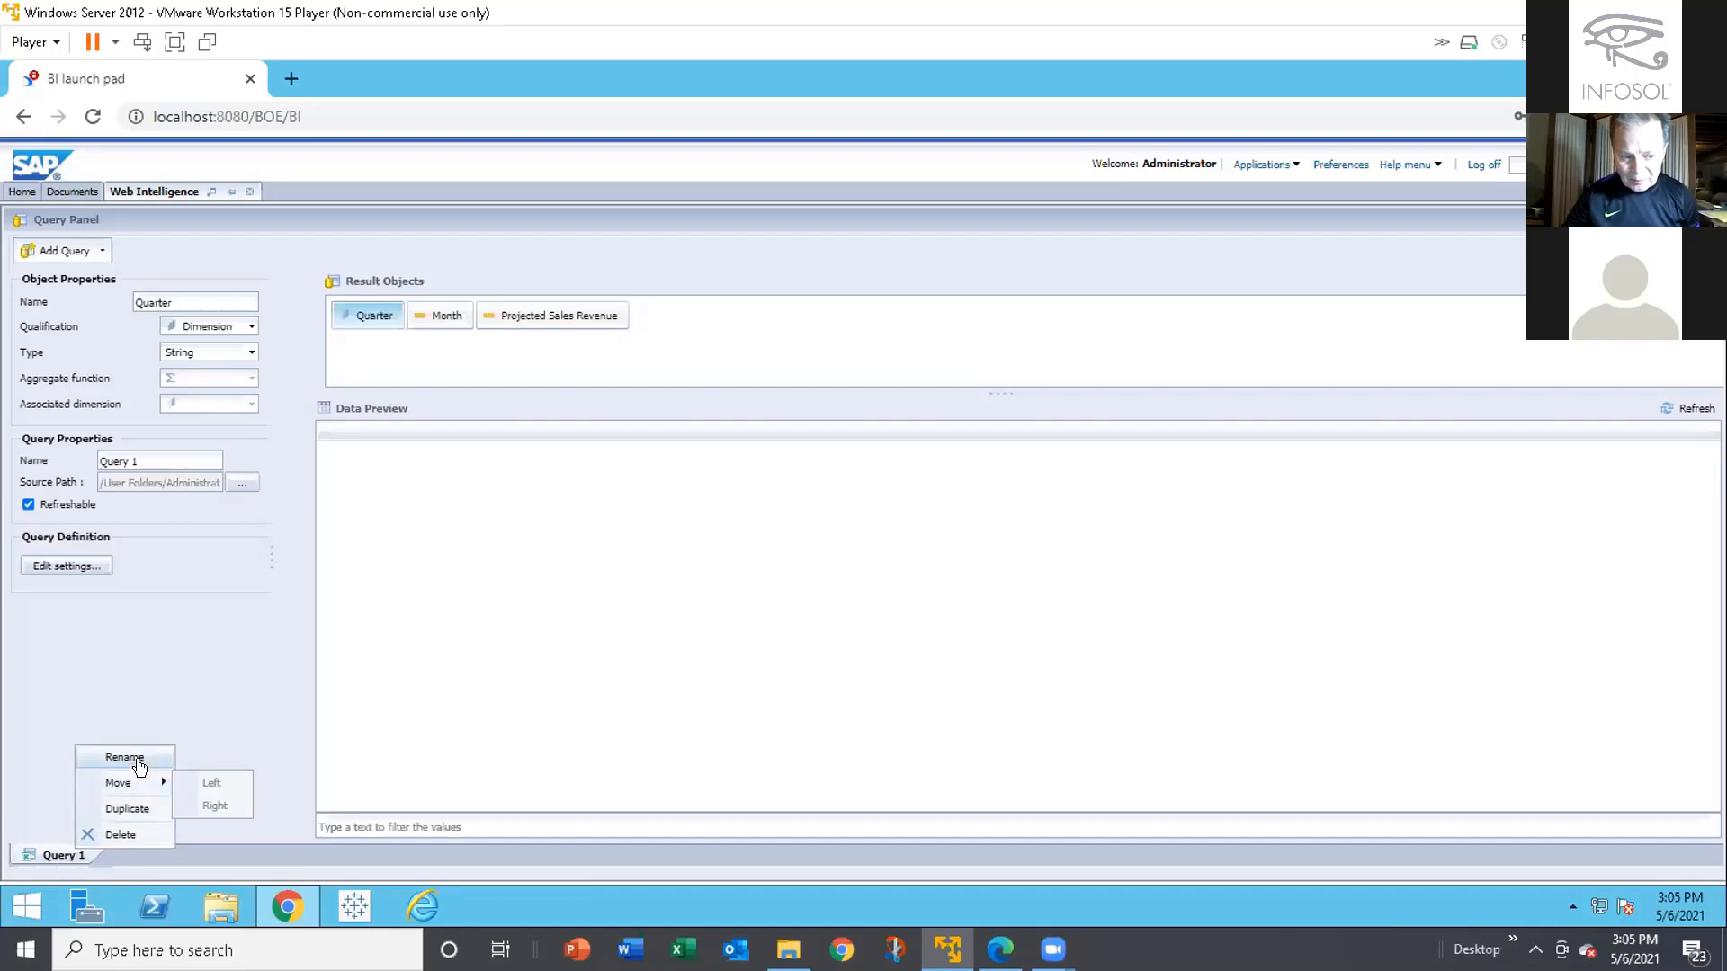
click(126, 758)
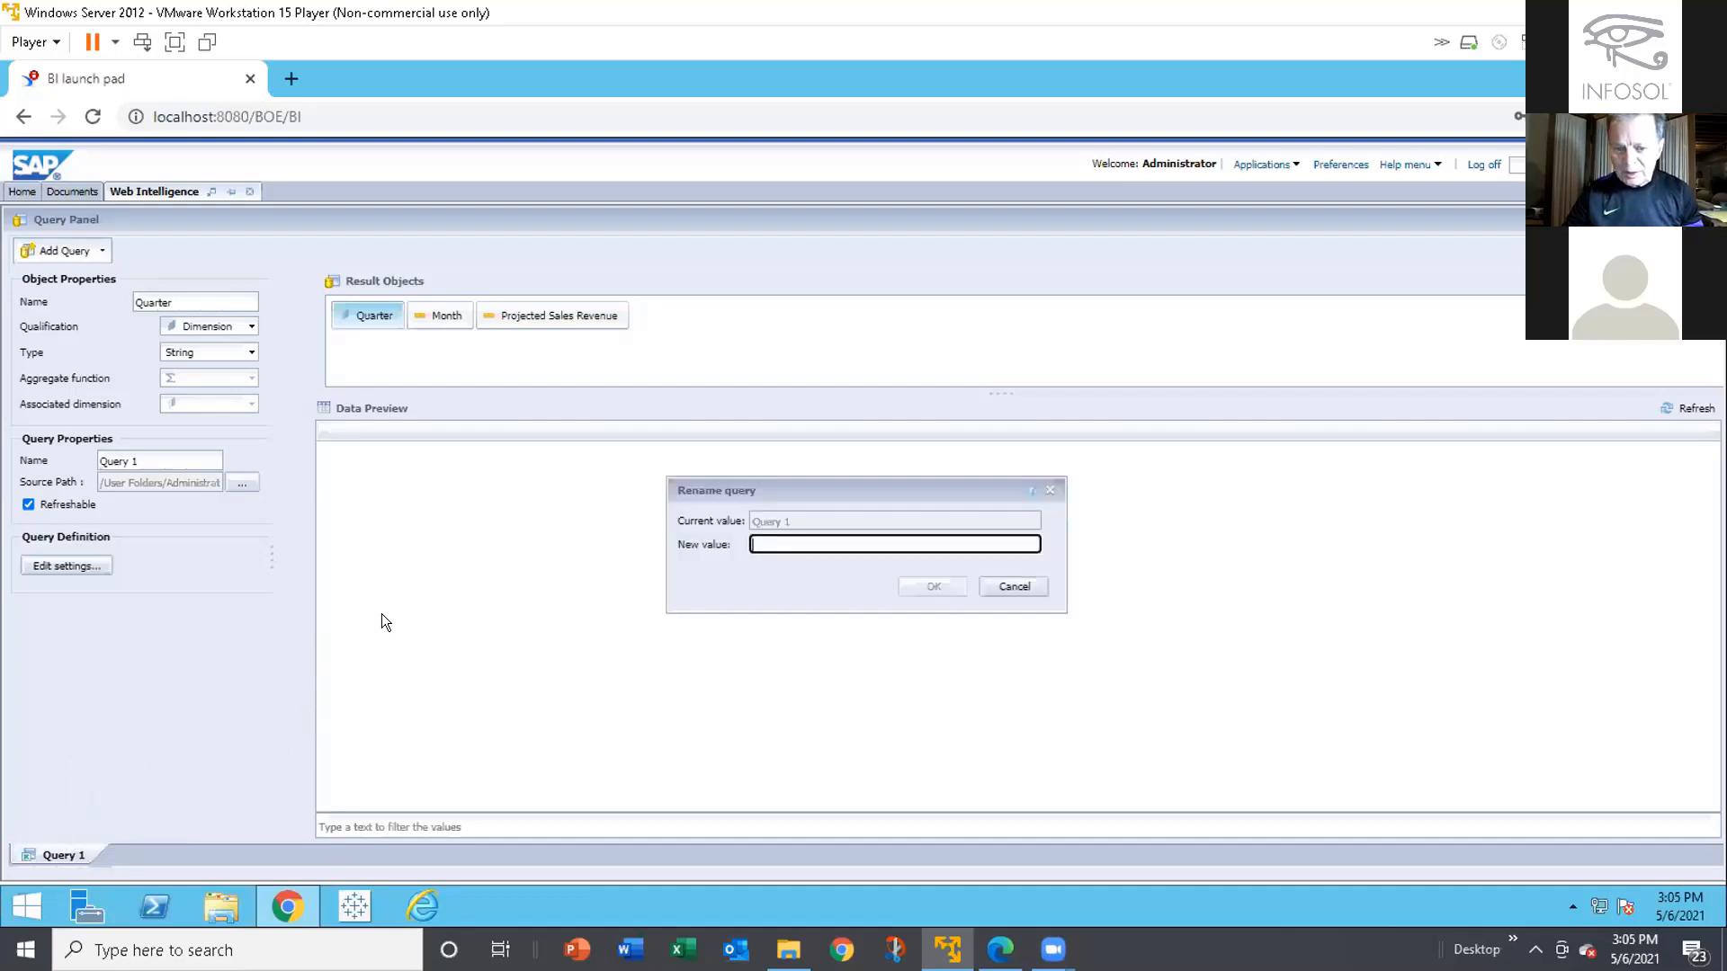
text(e)
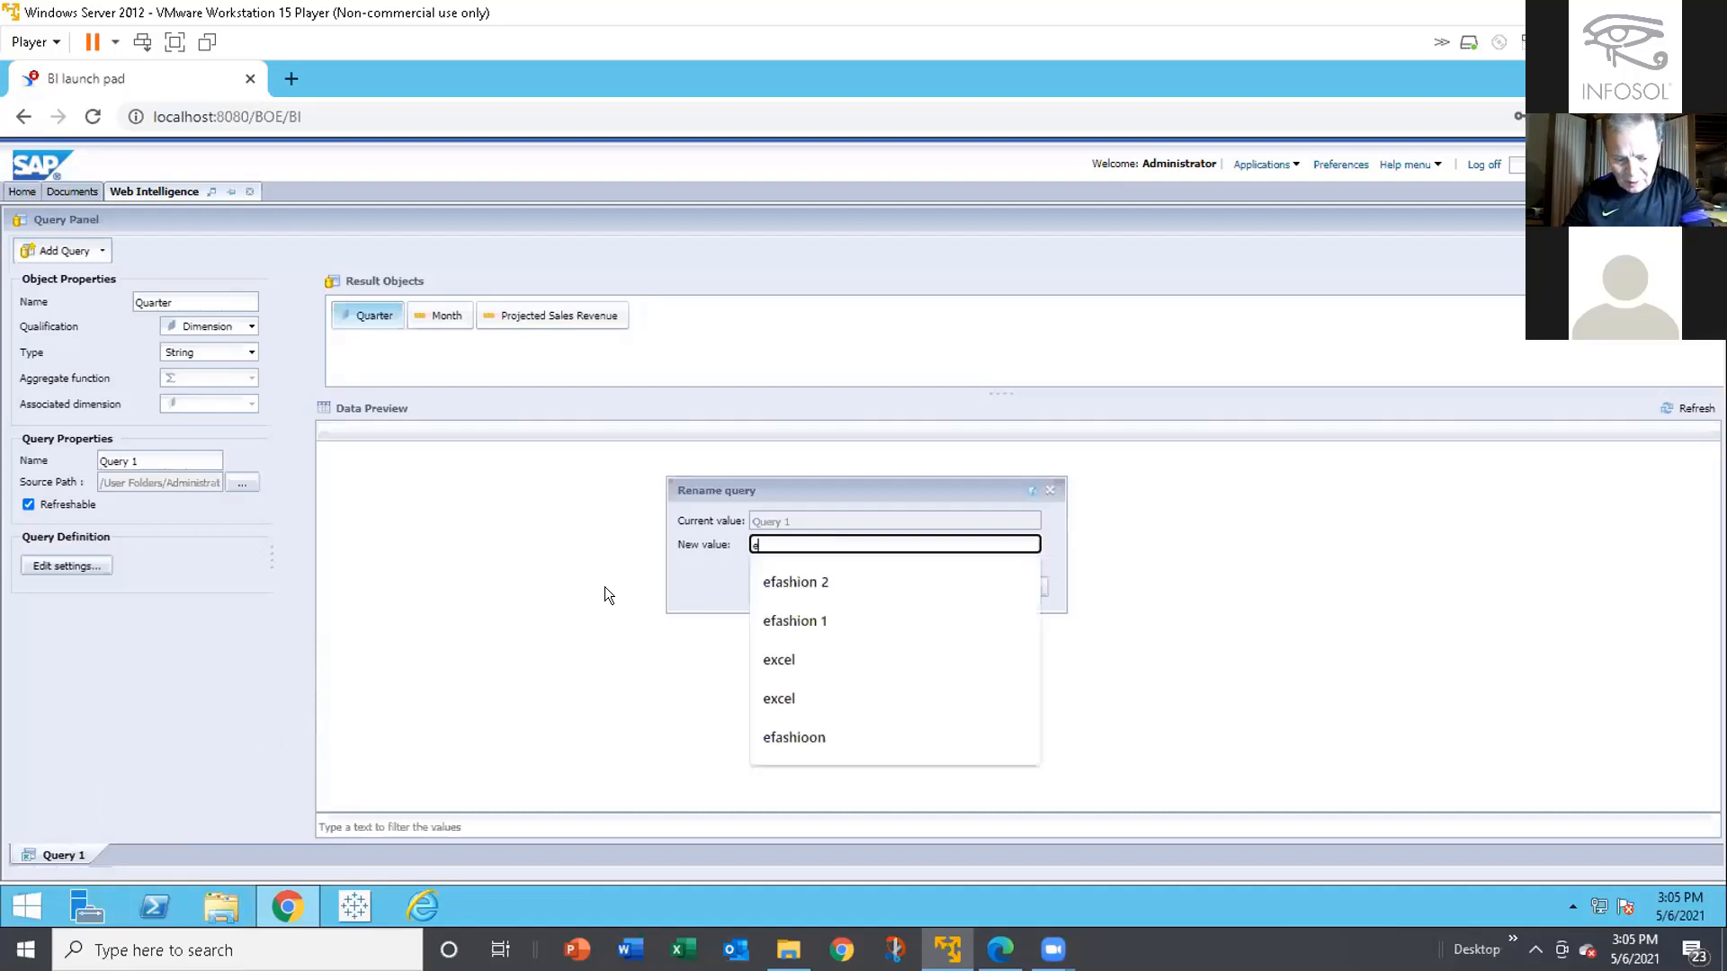
text(xcel)
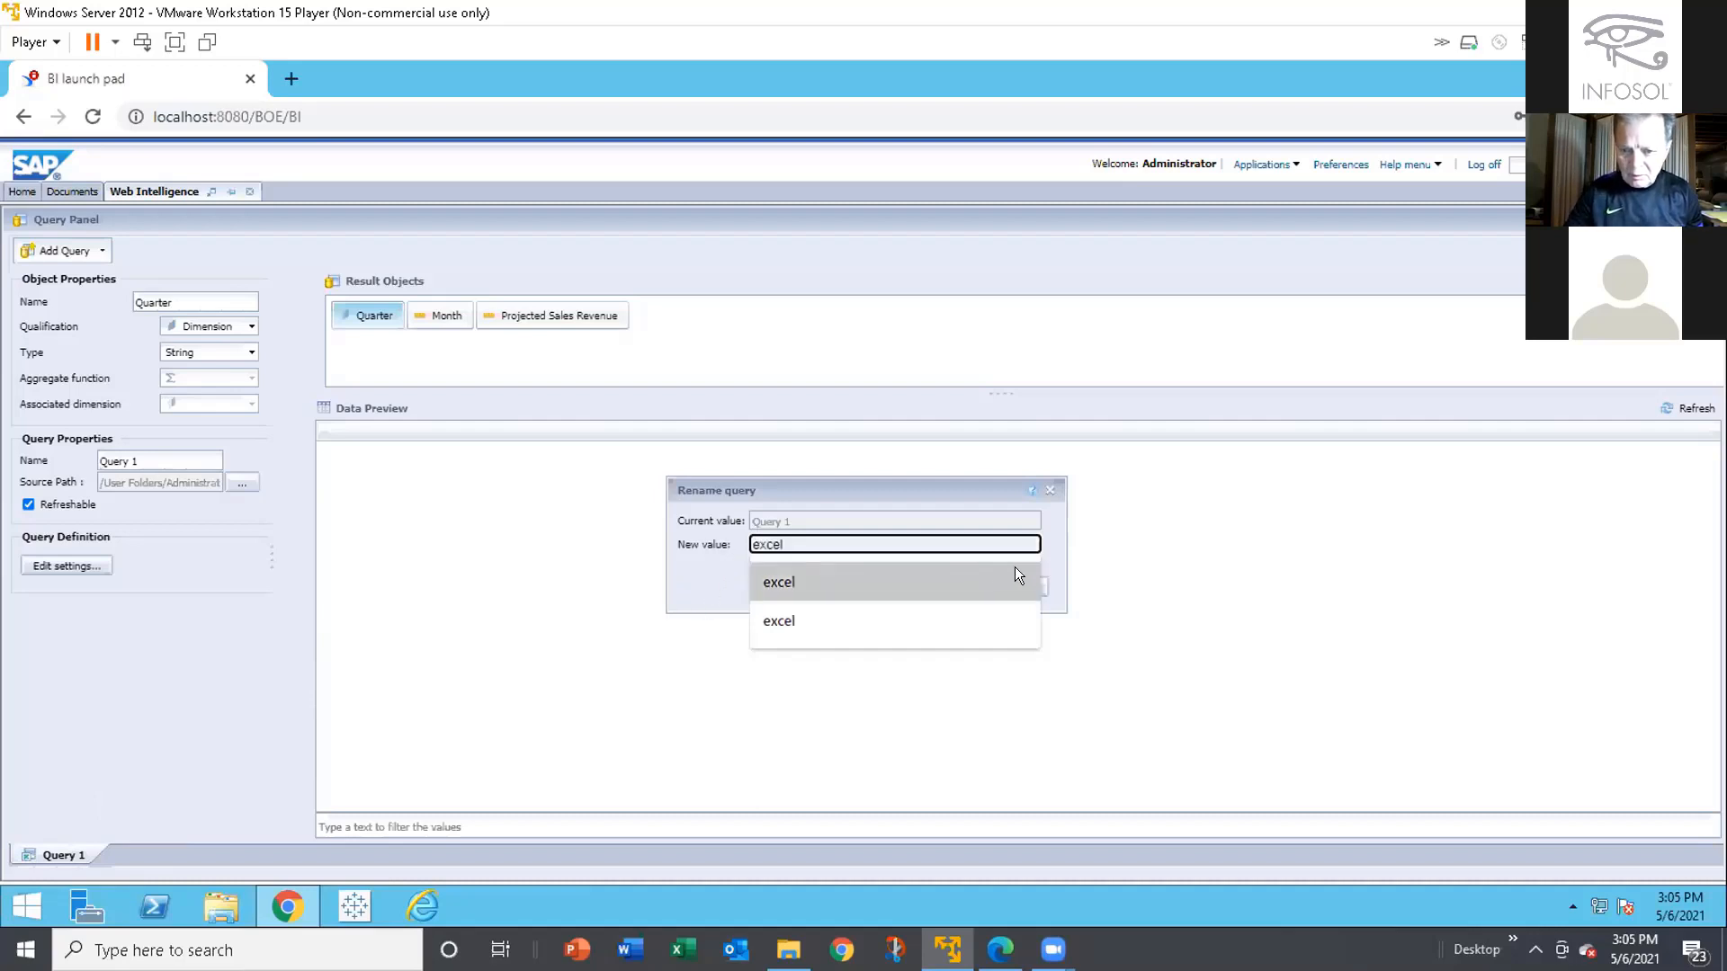
click(1044, 550)
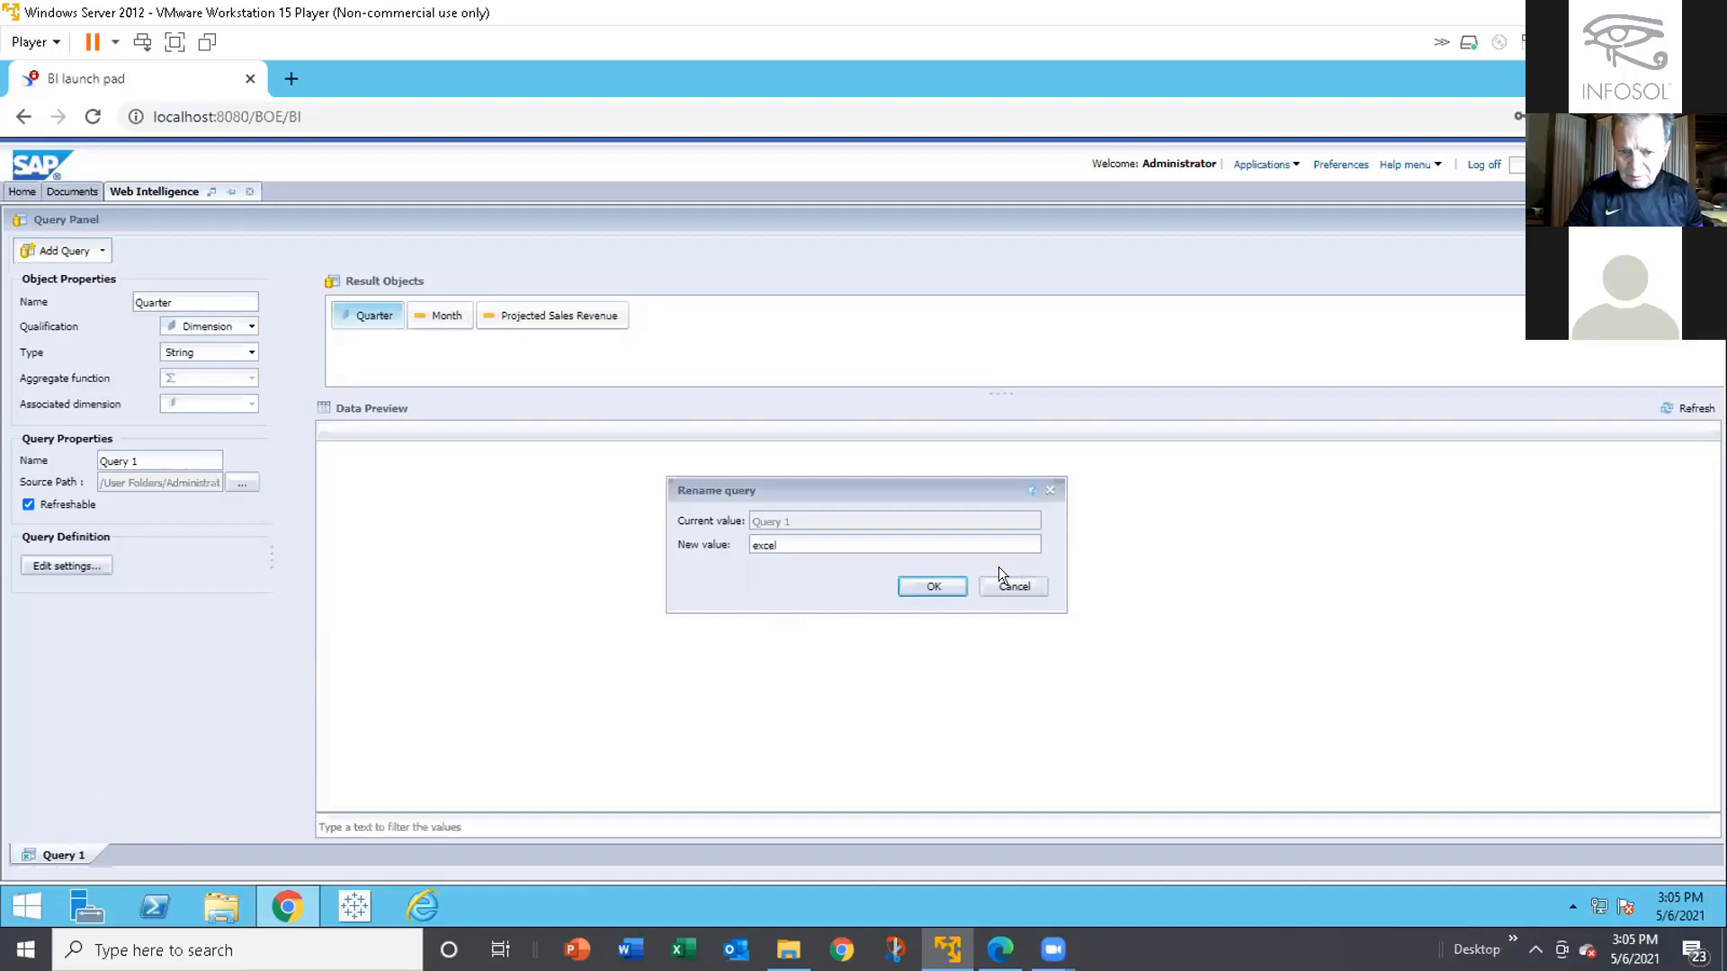
click(943, 586)
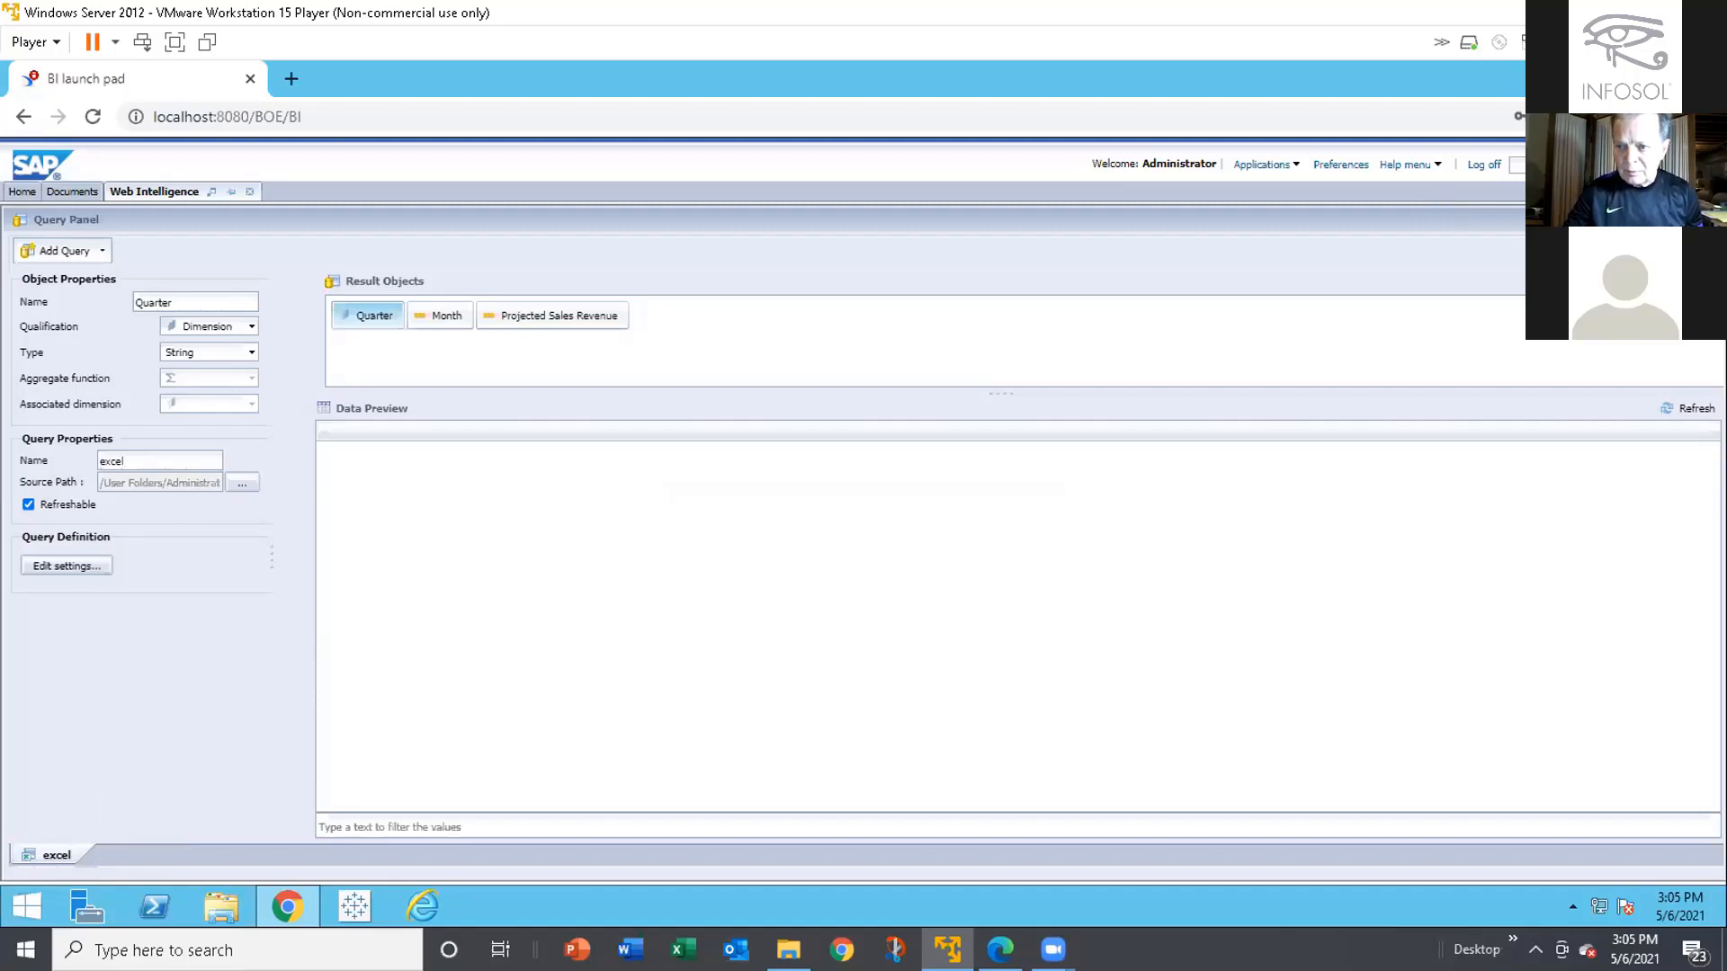
click(1601, 251)
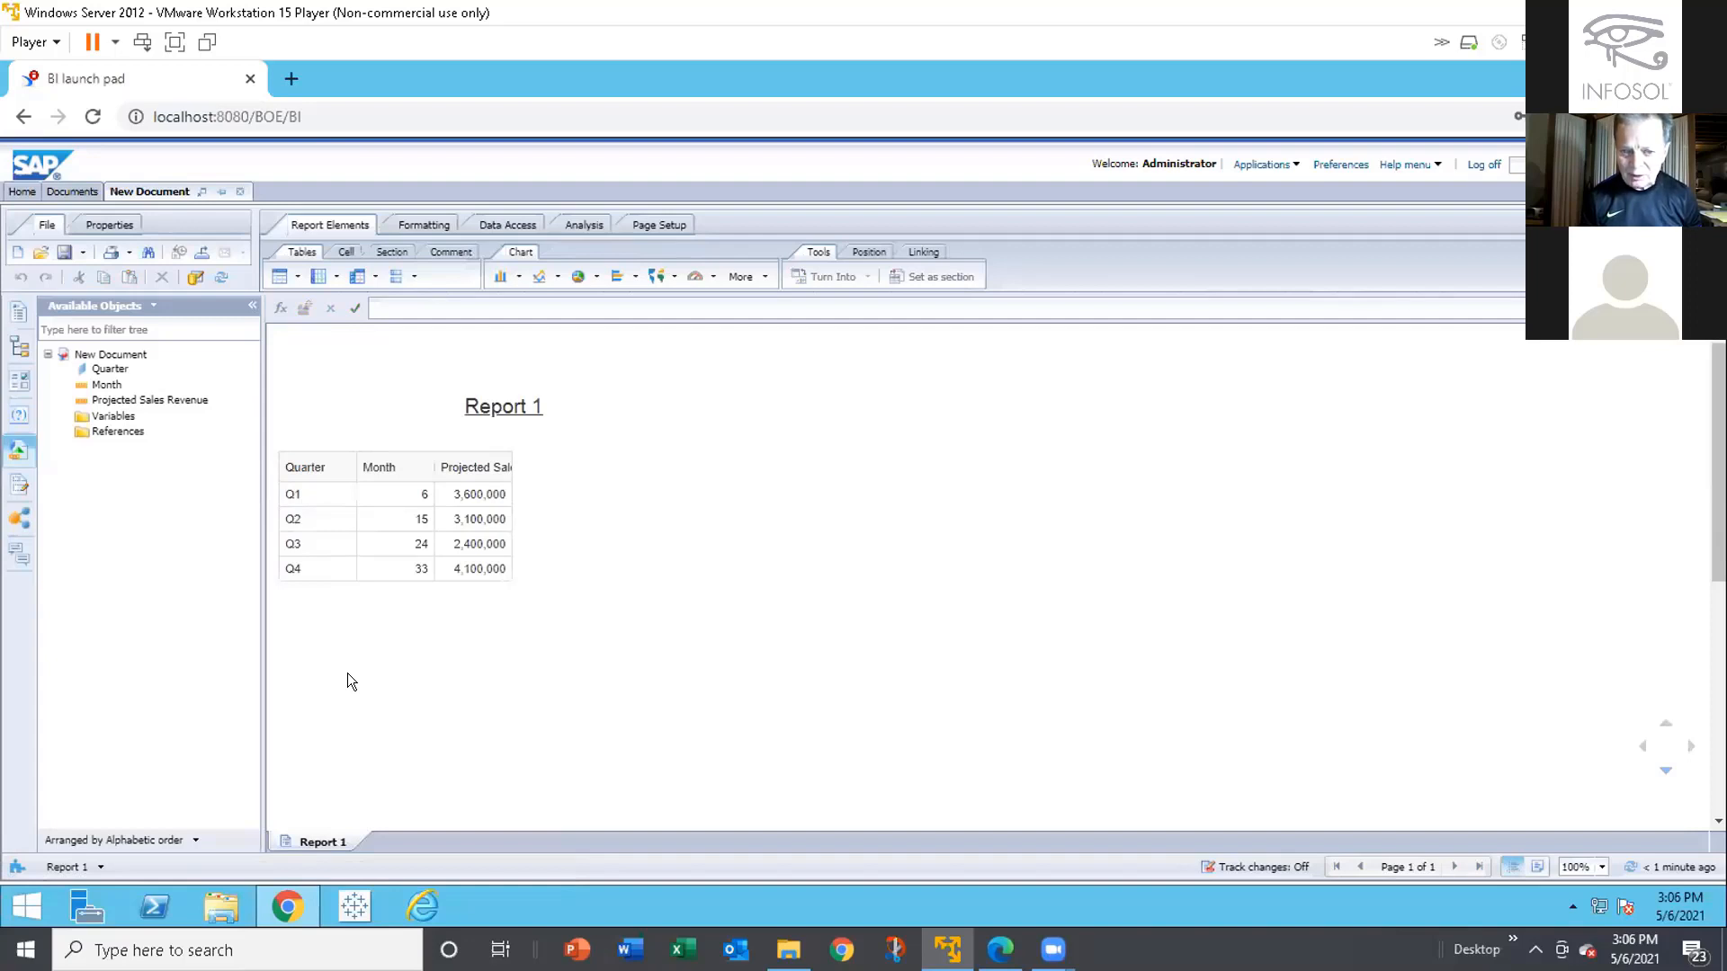
Examine the Month column in the report table and the Month object's type and aggregation
click(402, 487)
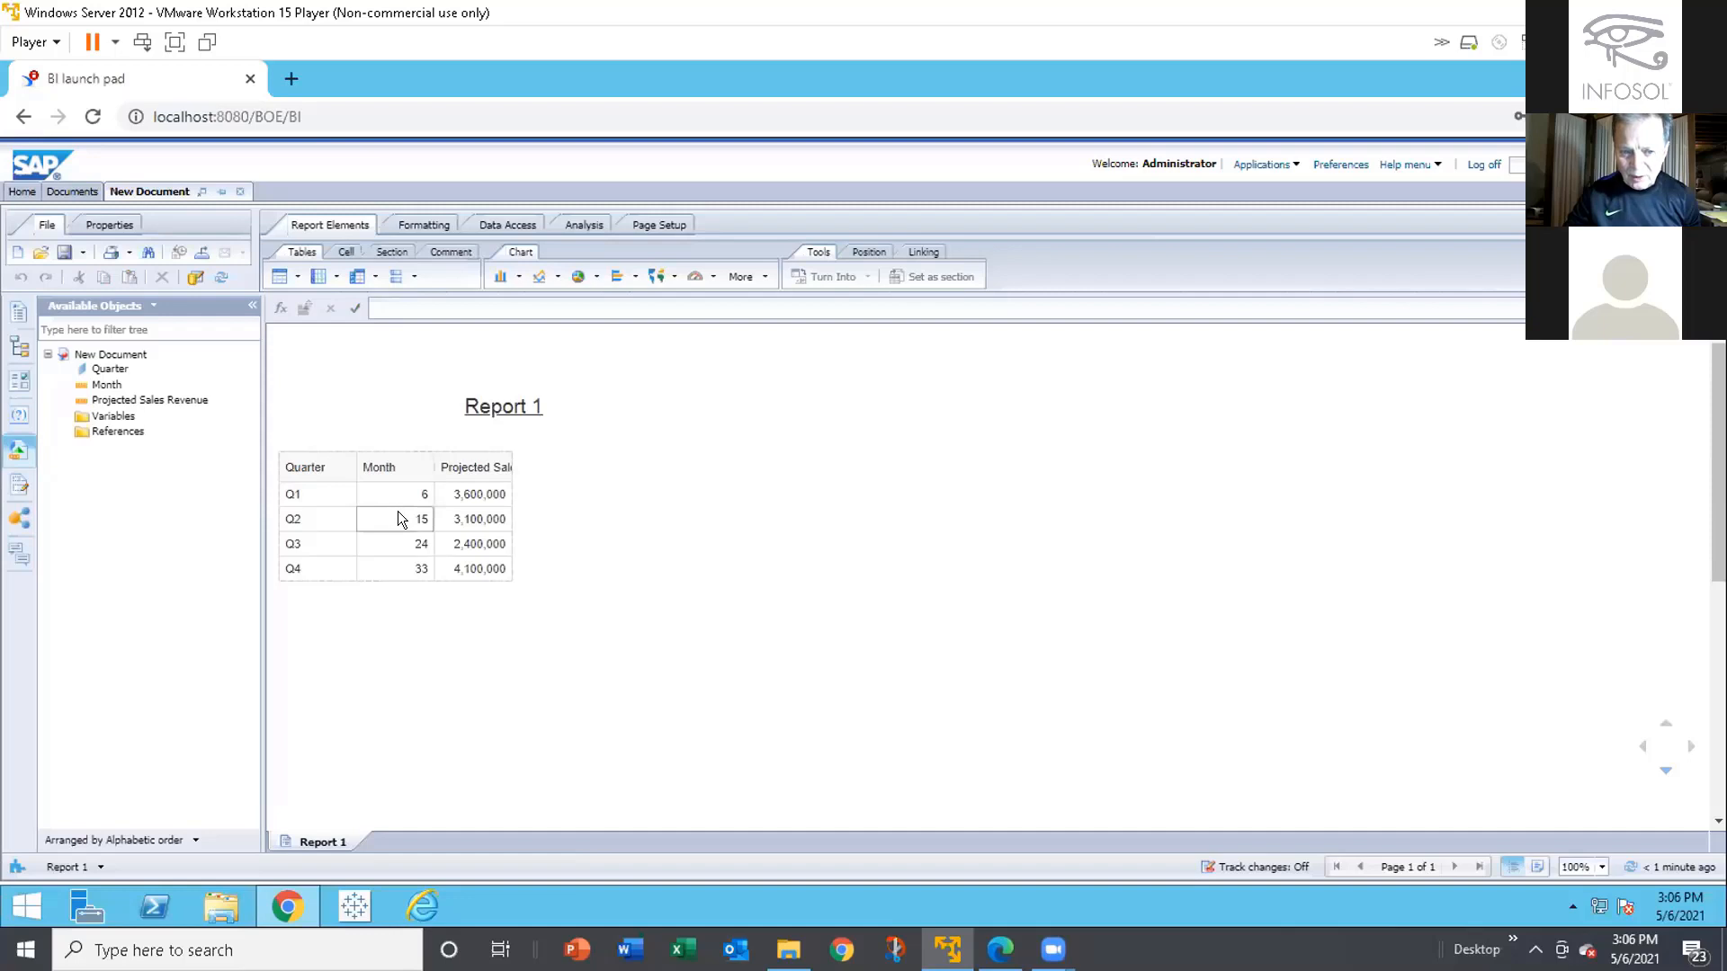
click(295, 412)
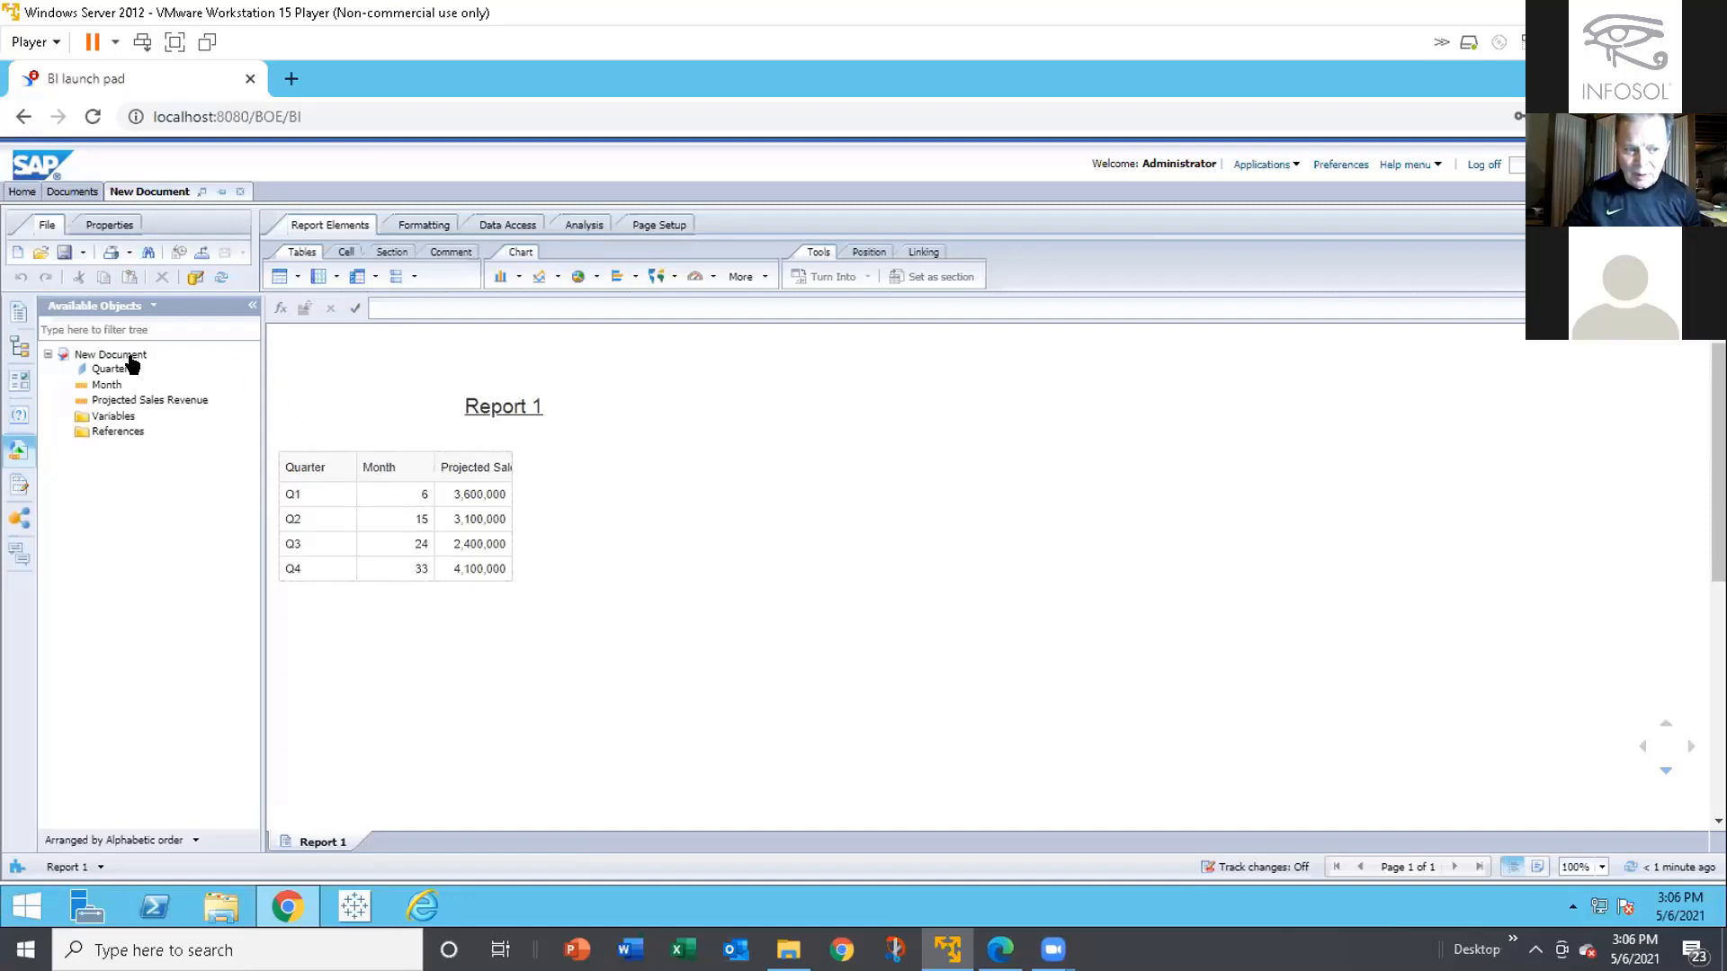
mouse_move(103, 386)
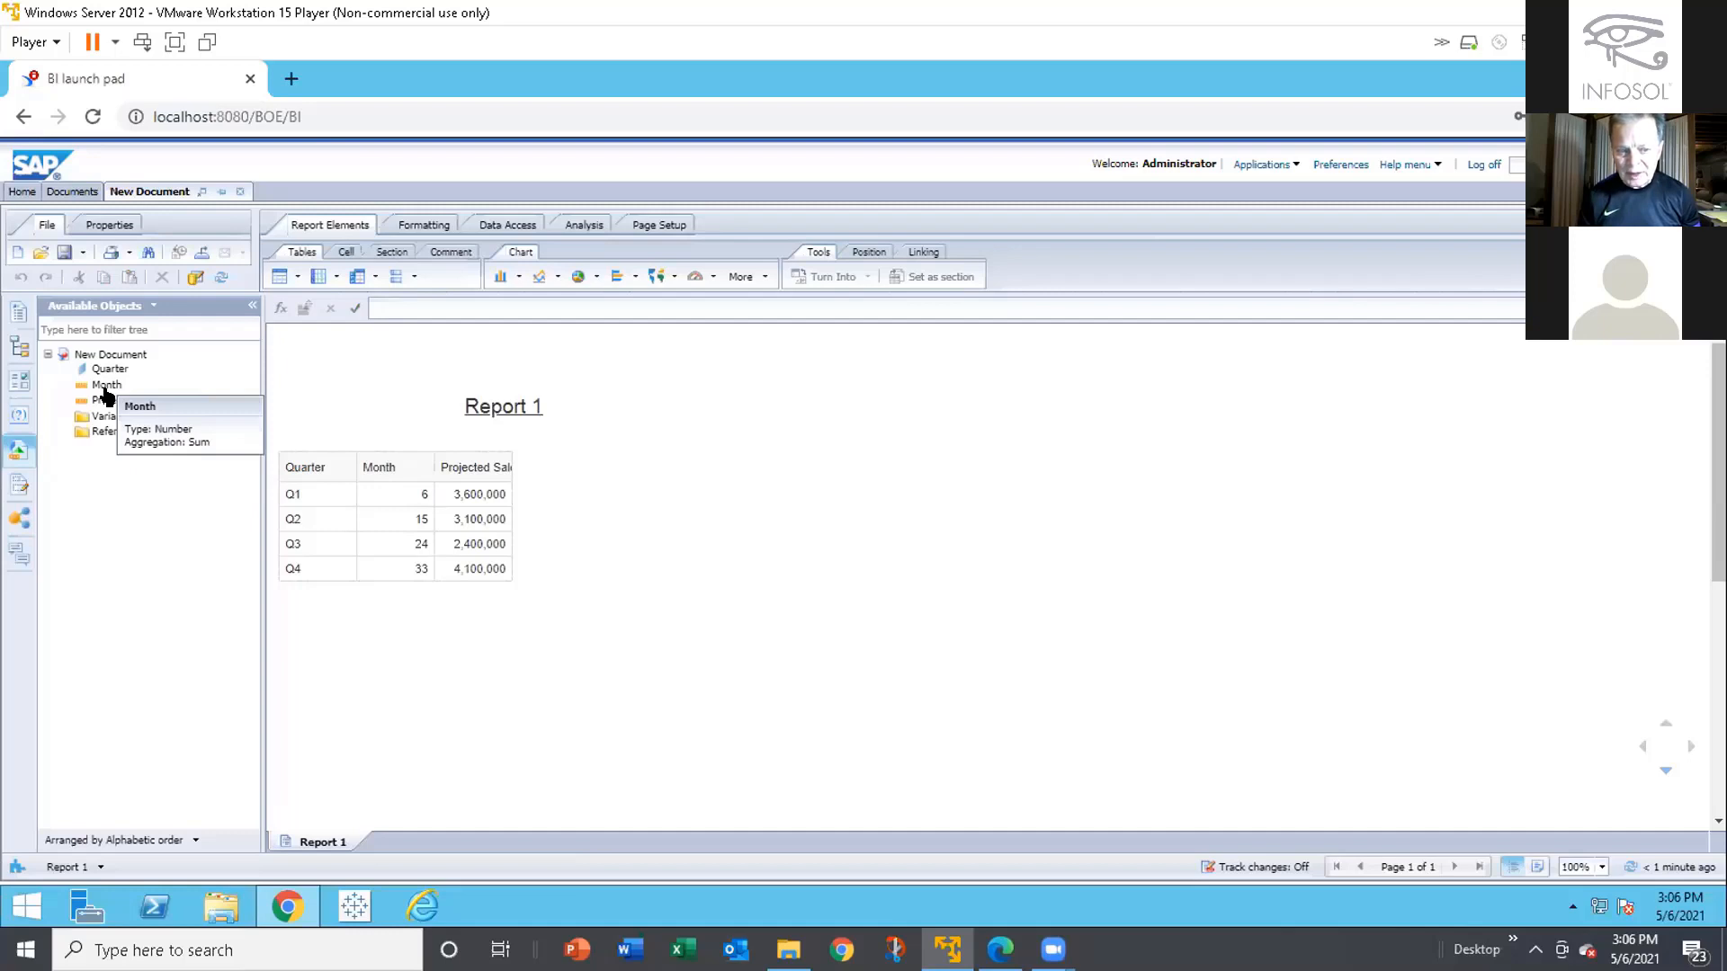
click(289, 491)
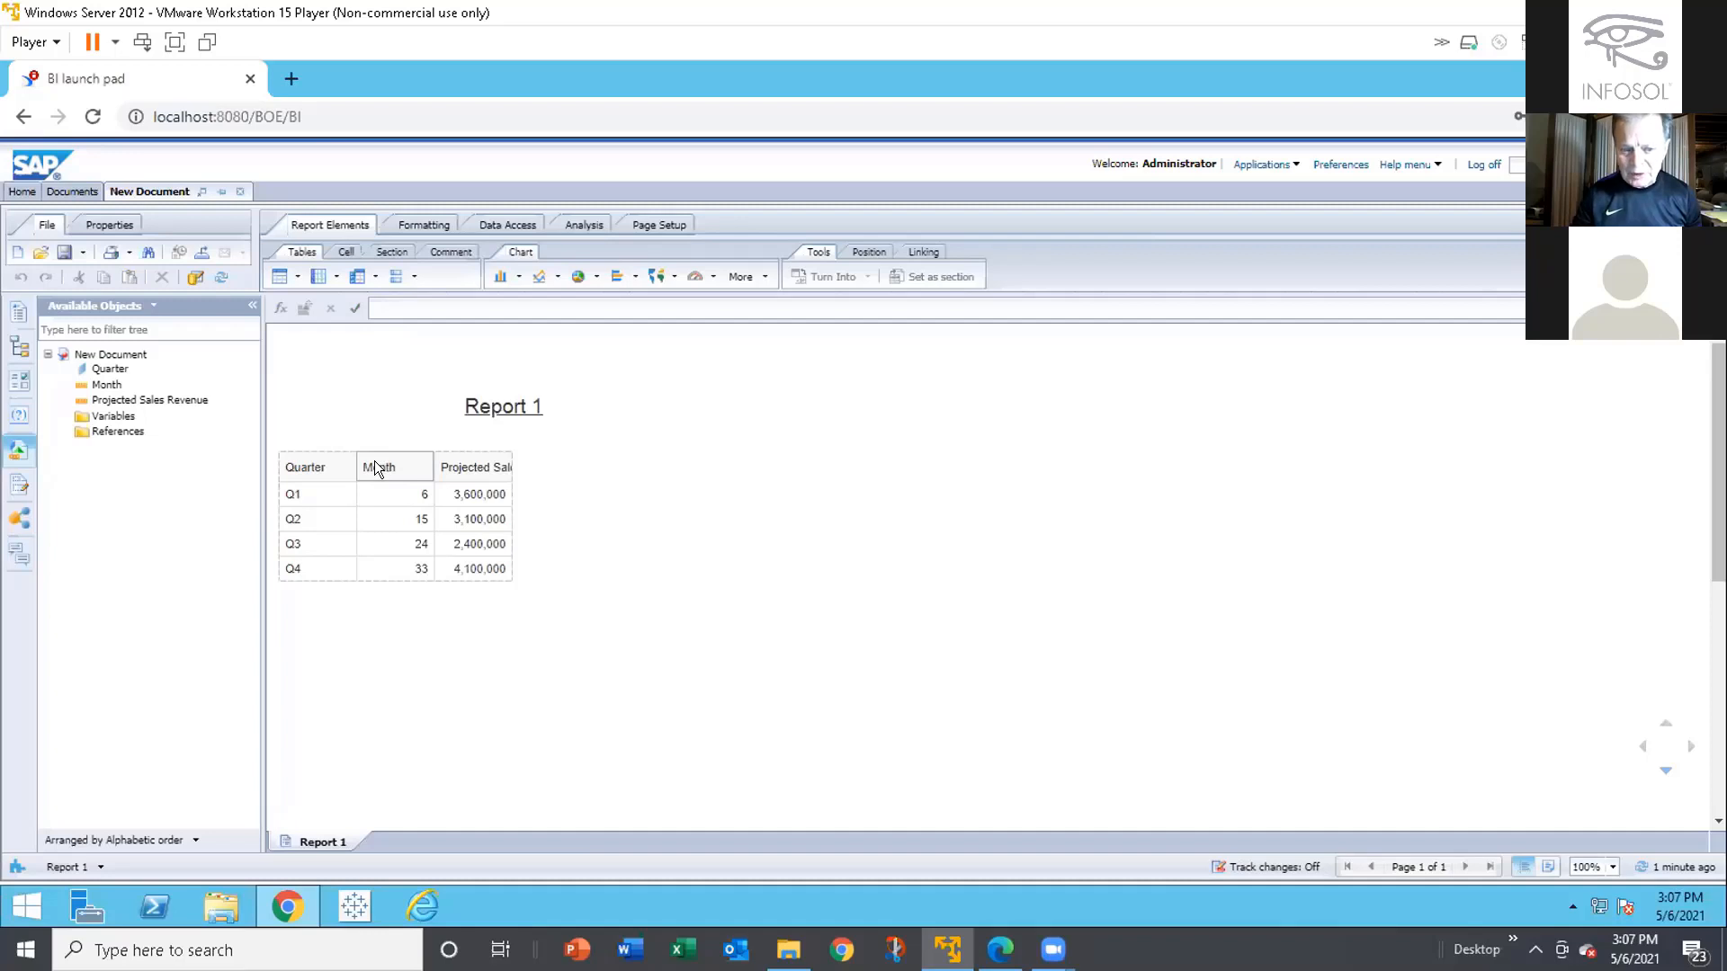
click(361, 374)
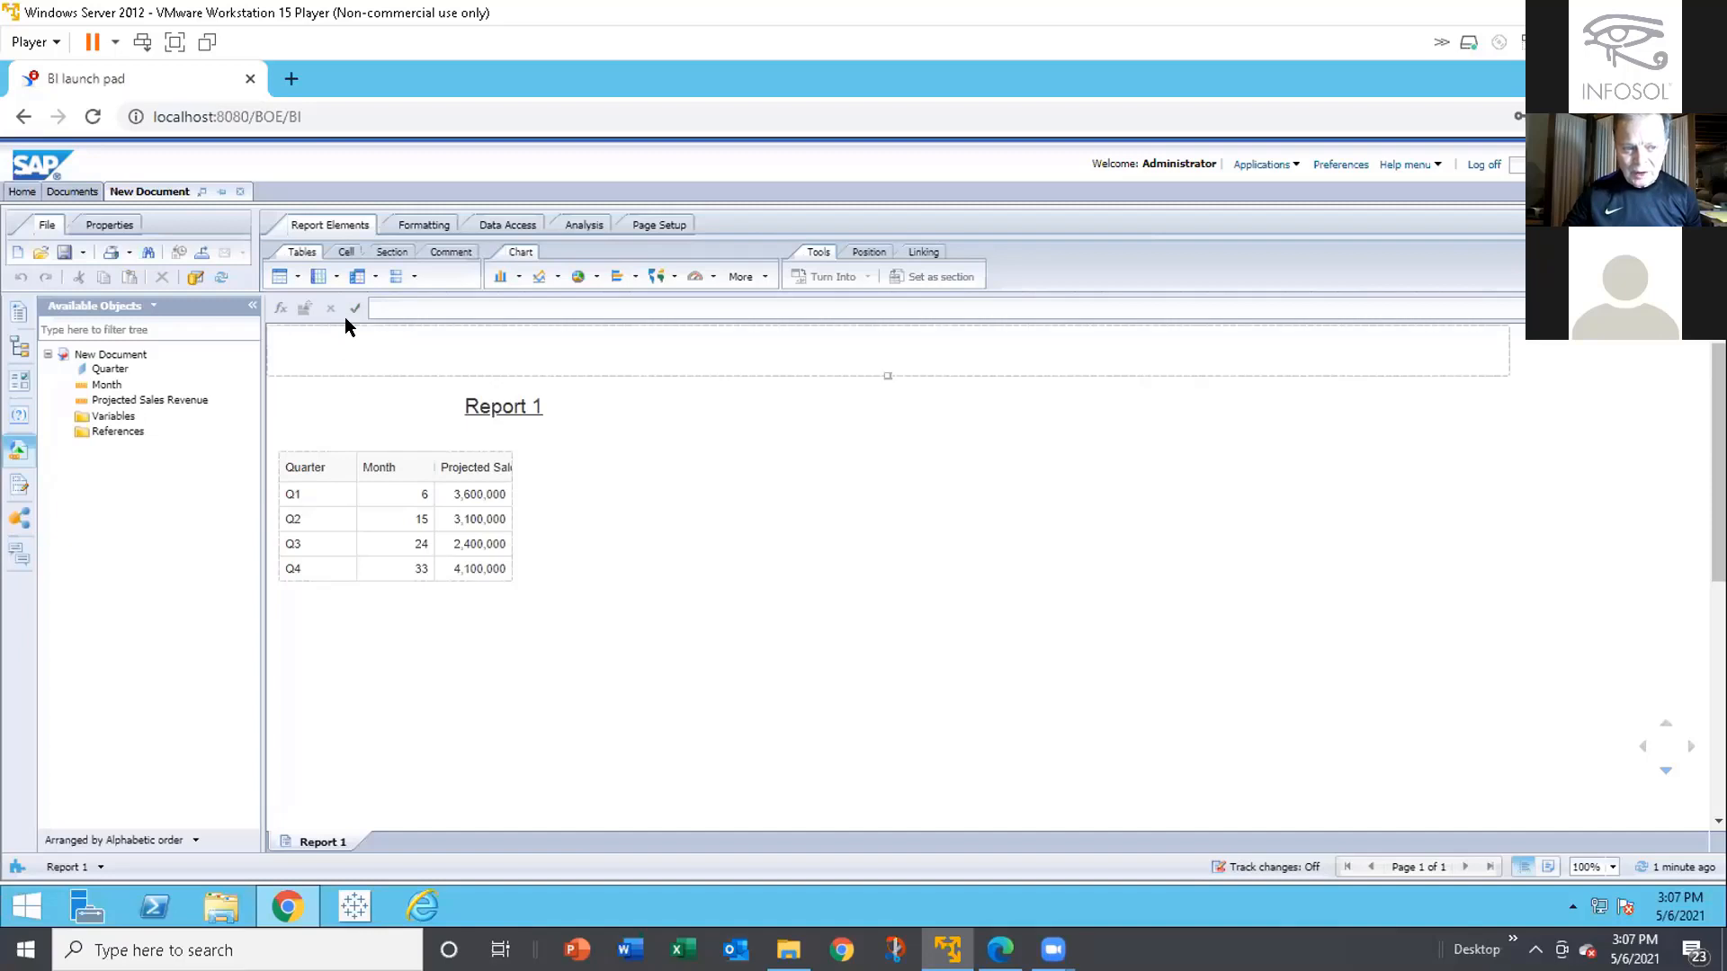
Edit the excel query to make Month a dimension, and run it again after refreshing the data preview
click(190, 278)
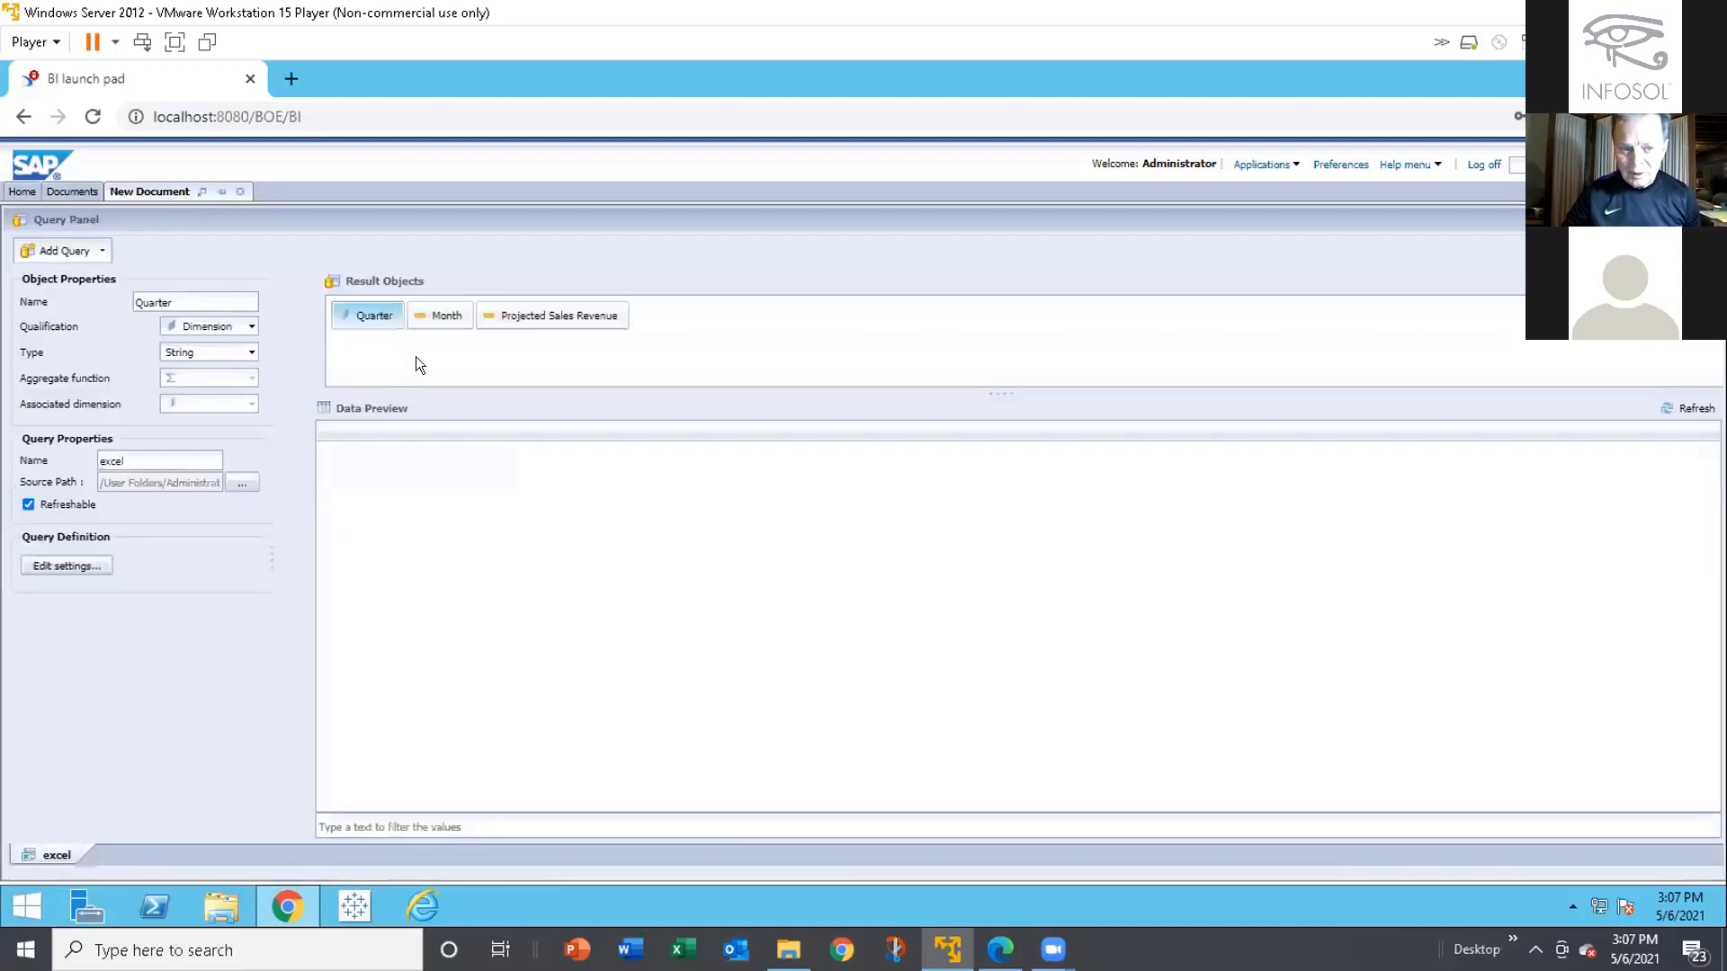
click(451, 316)
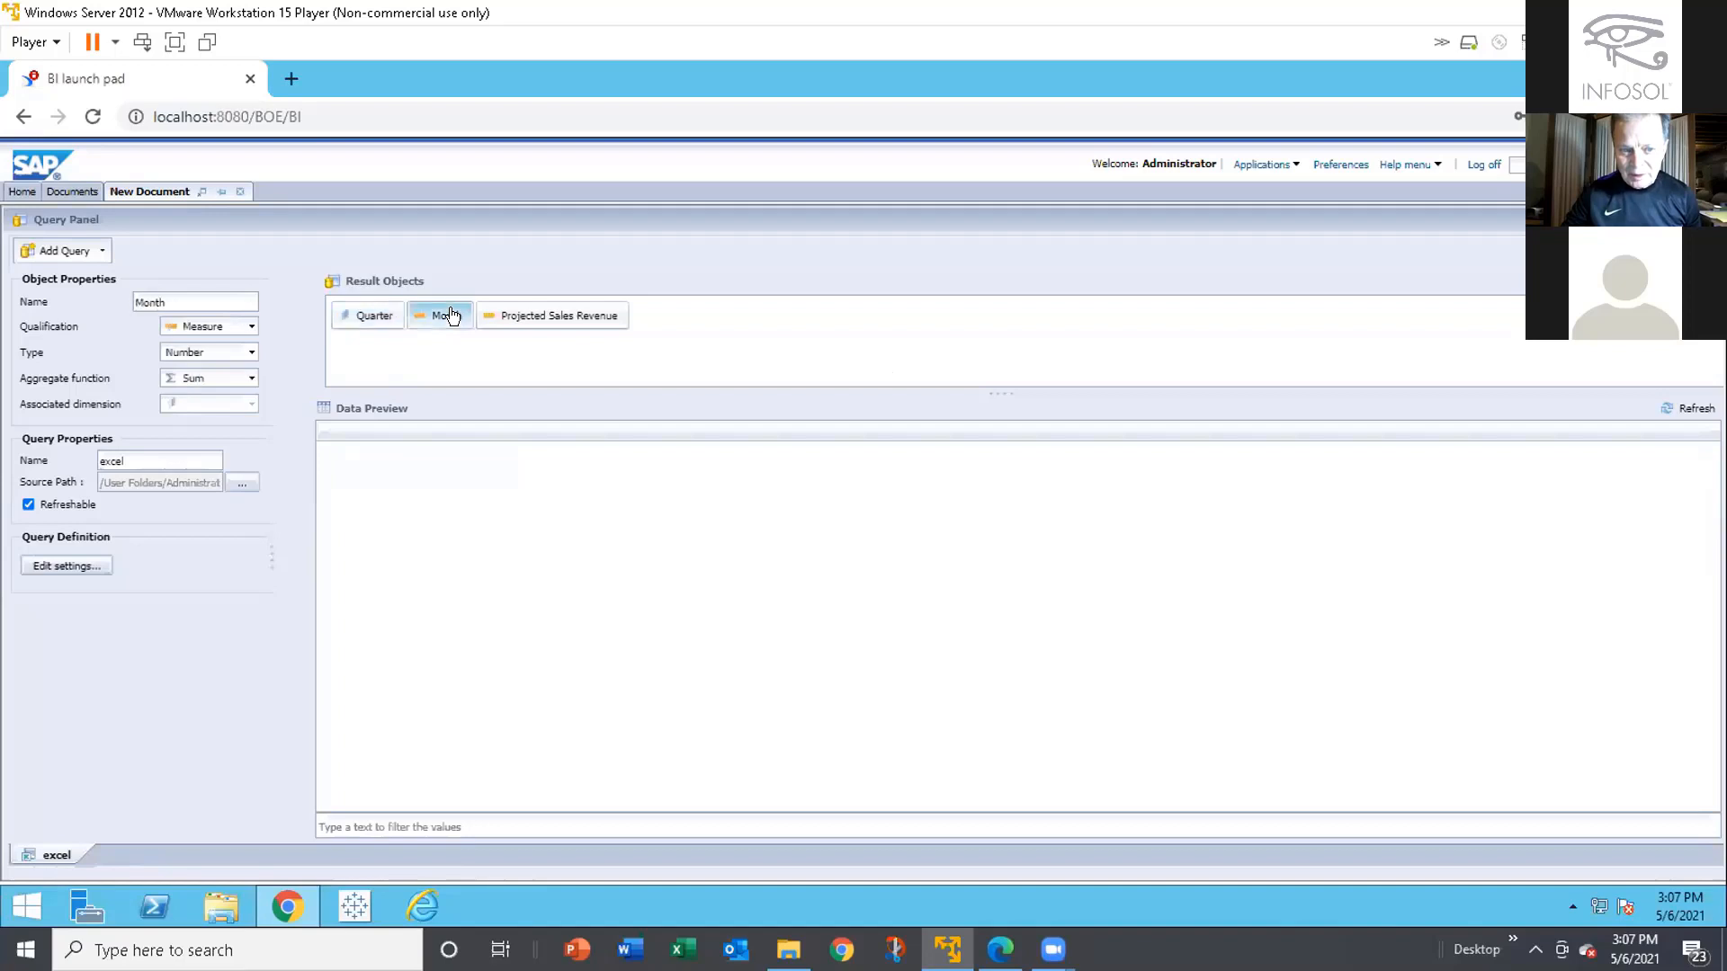
click(247, 329)
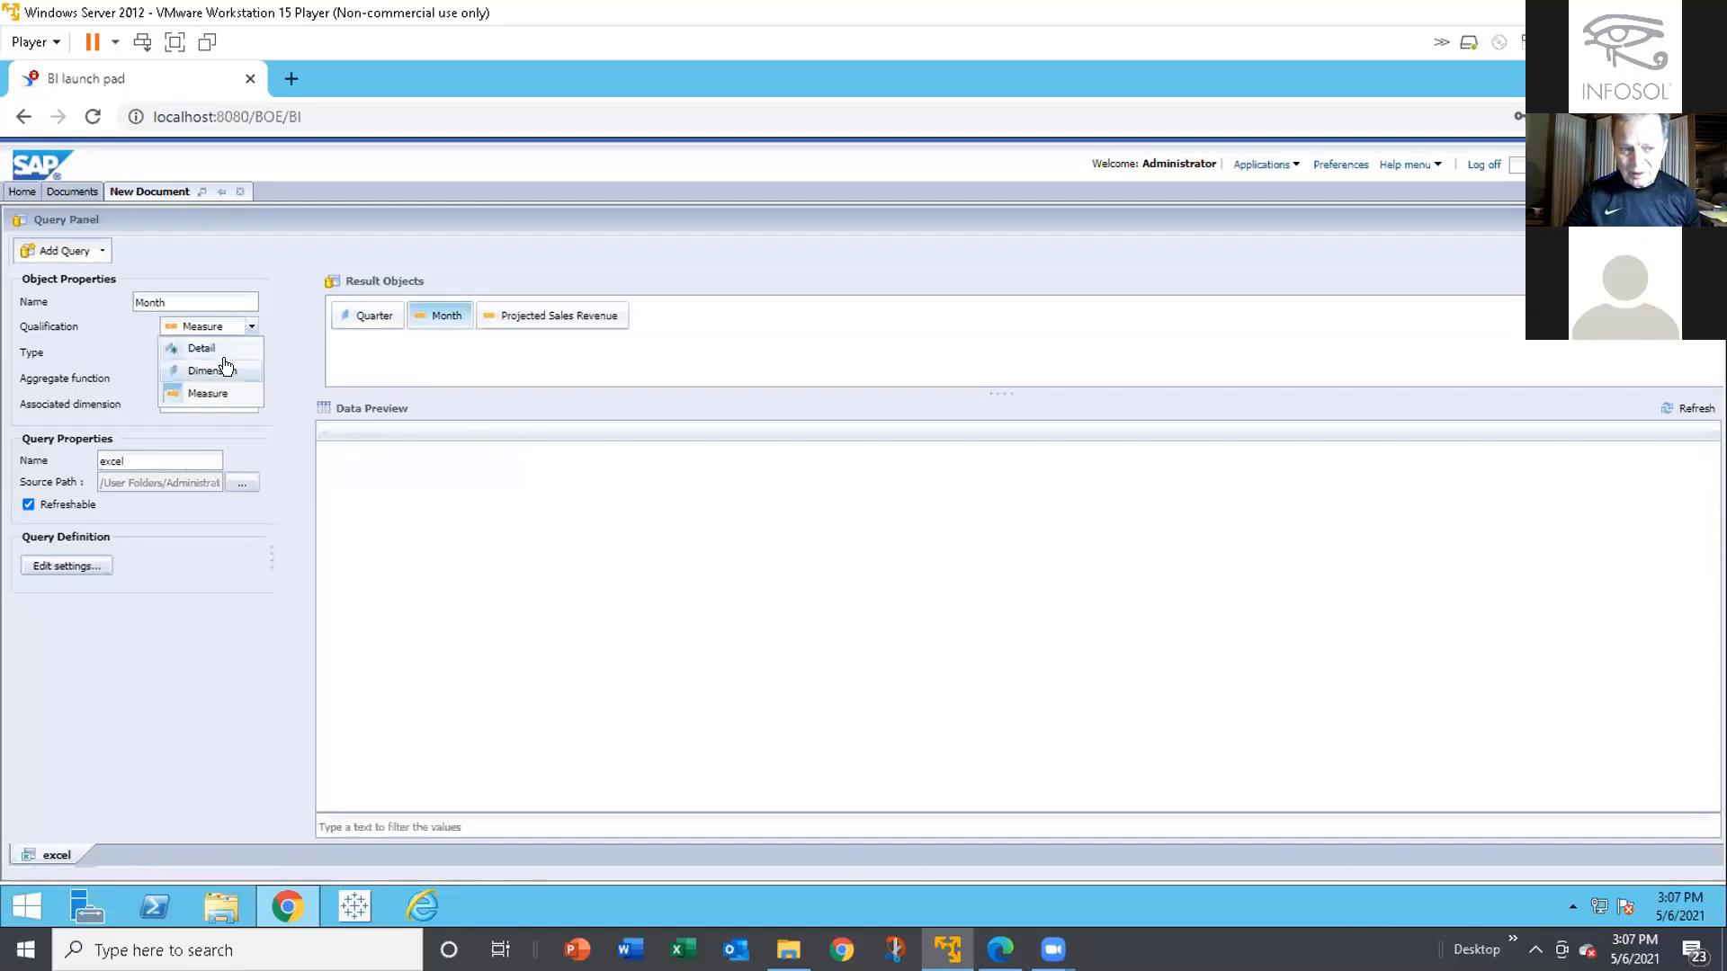
click(221, 364)
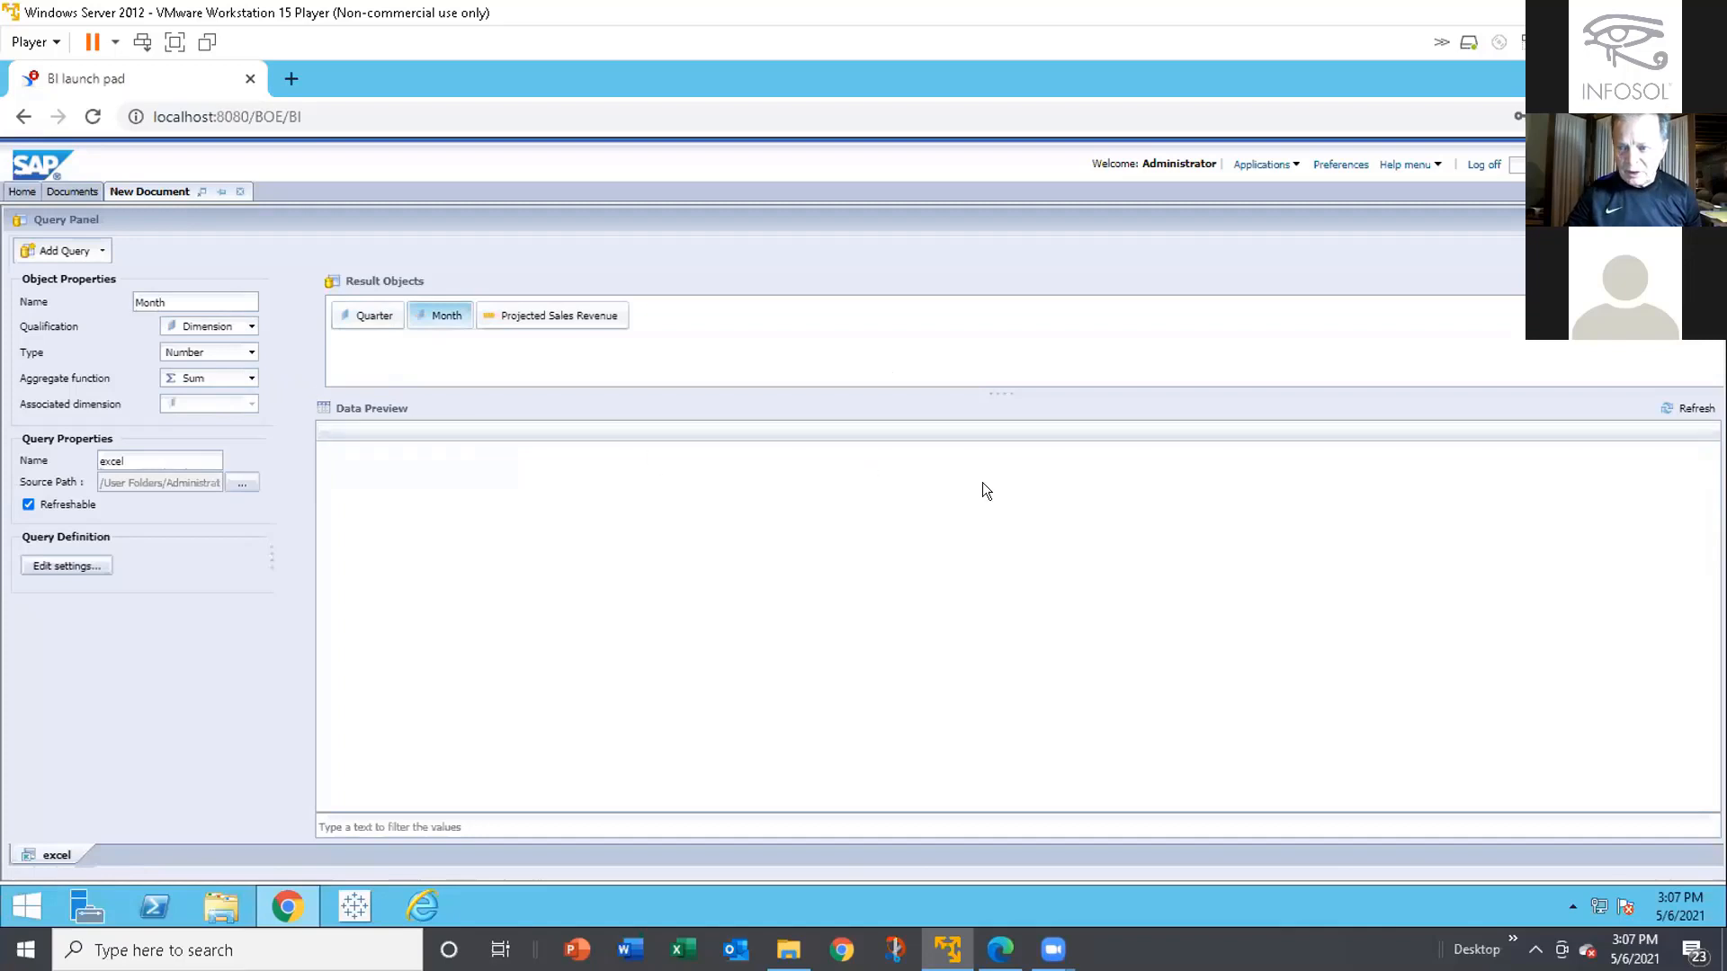
click(1685, 410)
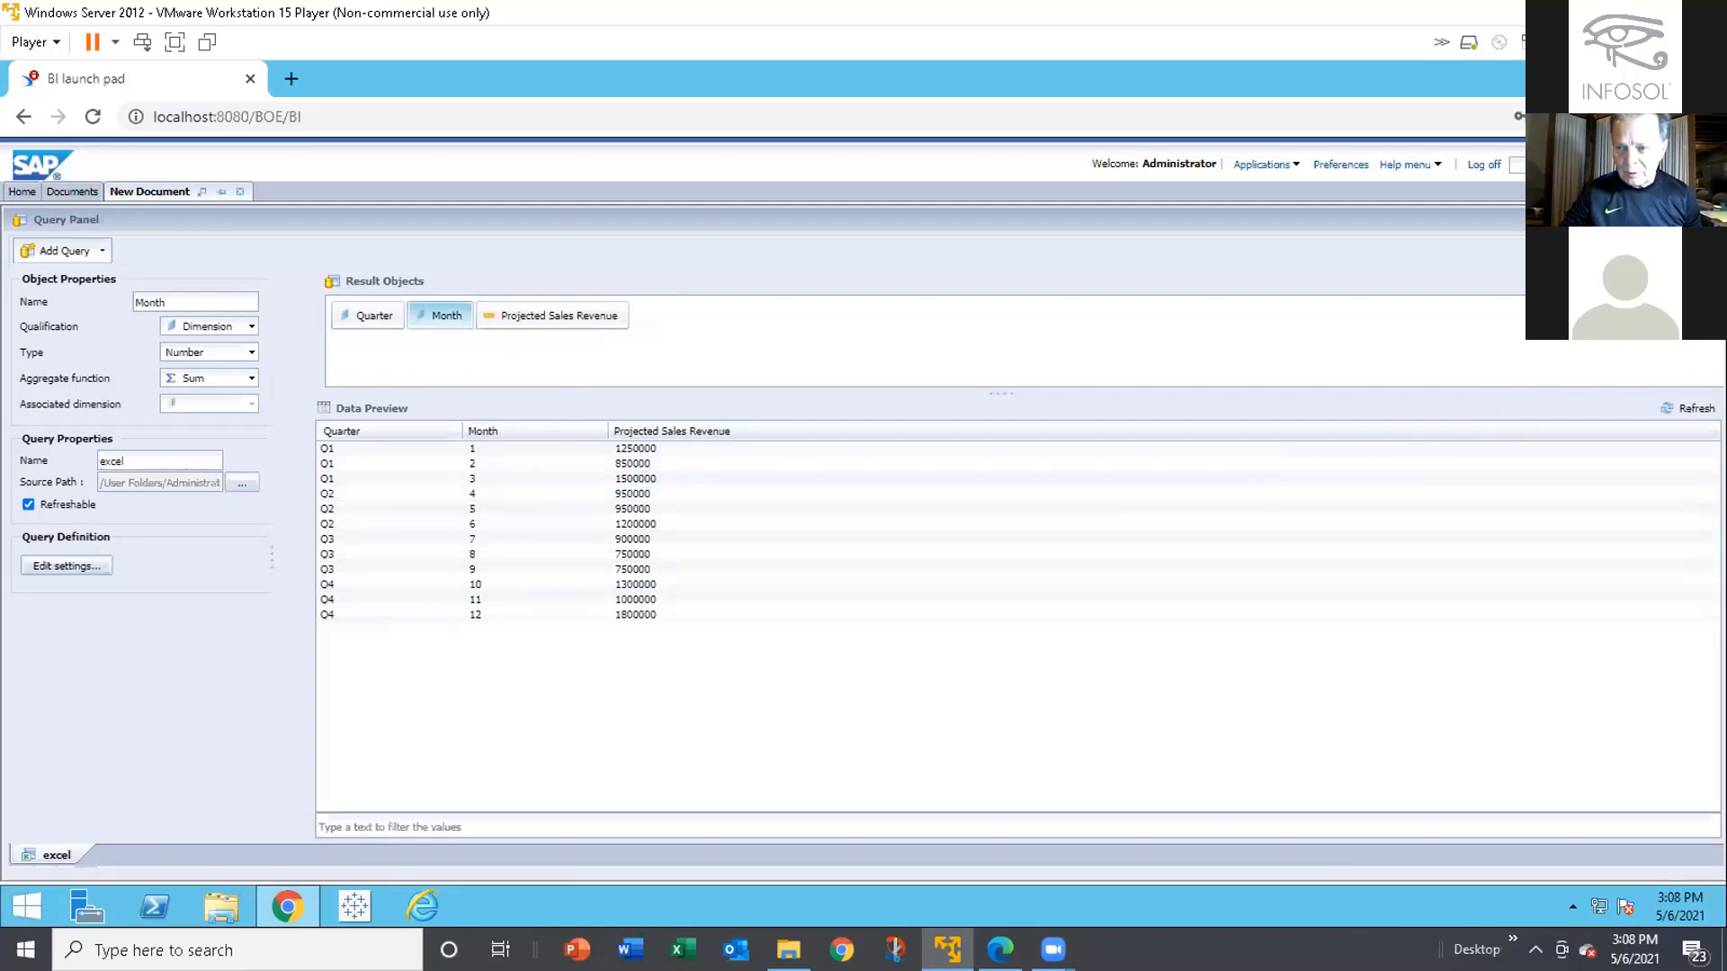
click(1619, 251)
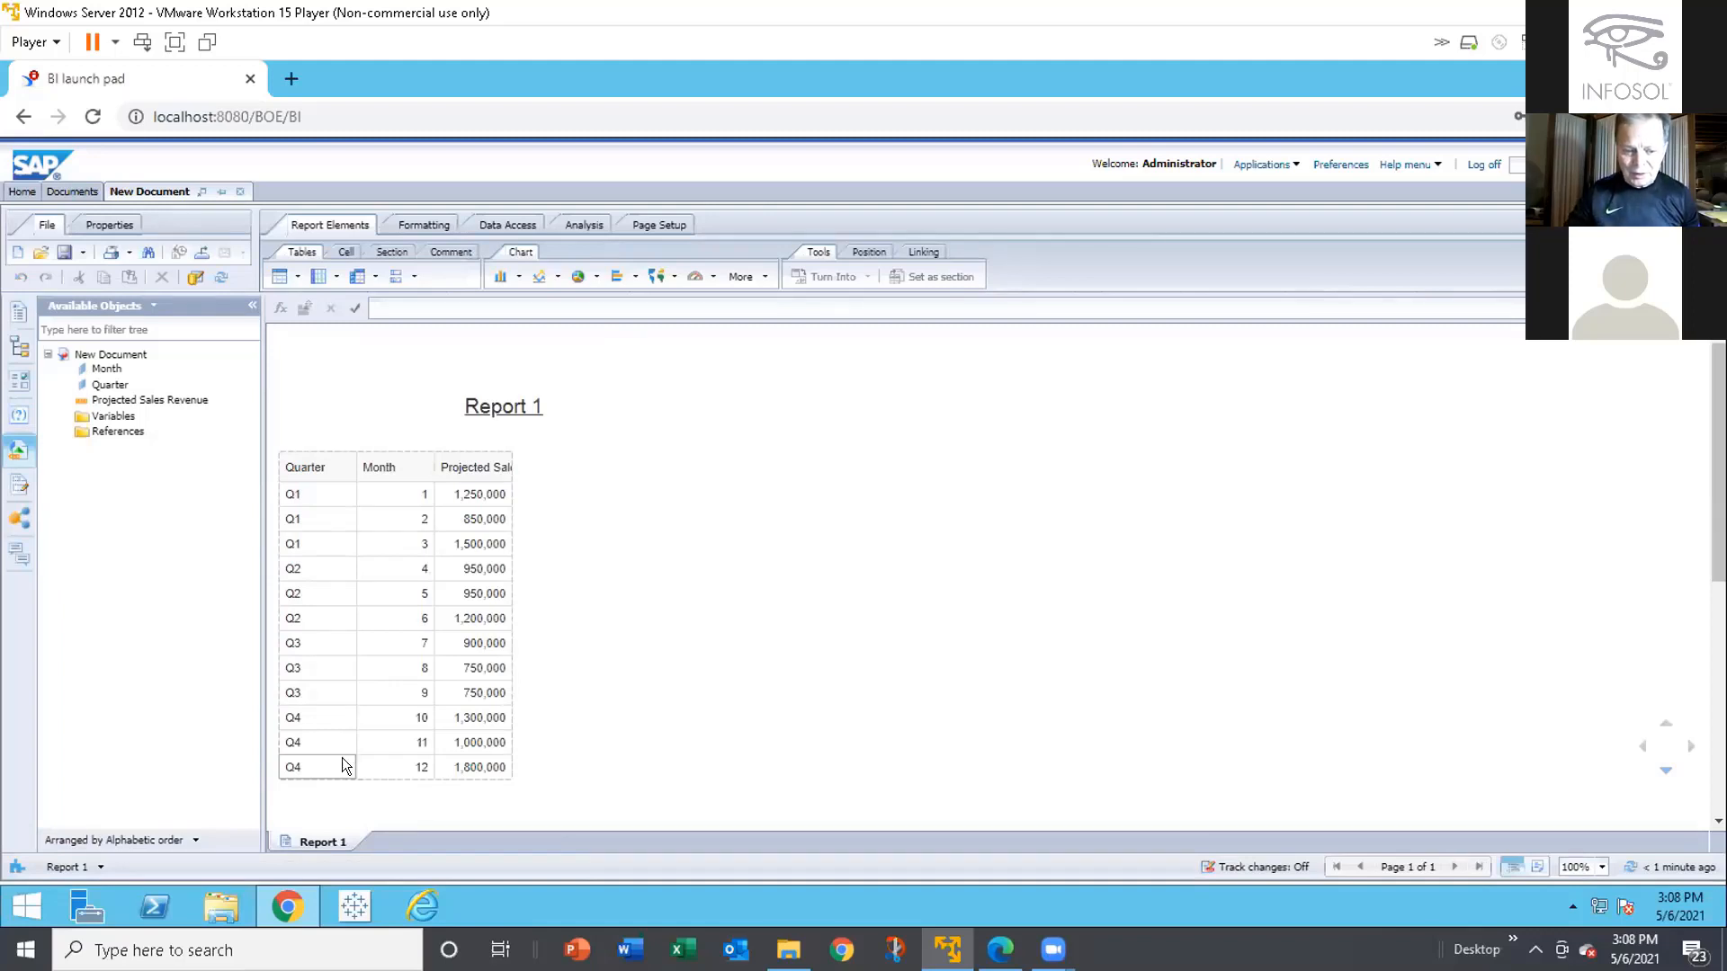
Switch to File Explorer and open EFASHION.xlsx from the stoplights folder on Local Disk (C:)
click(226, 899)
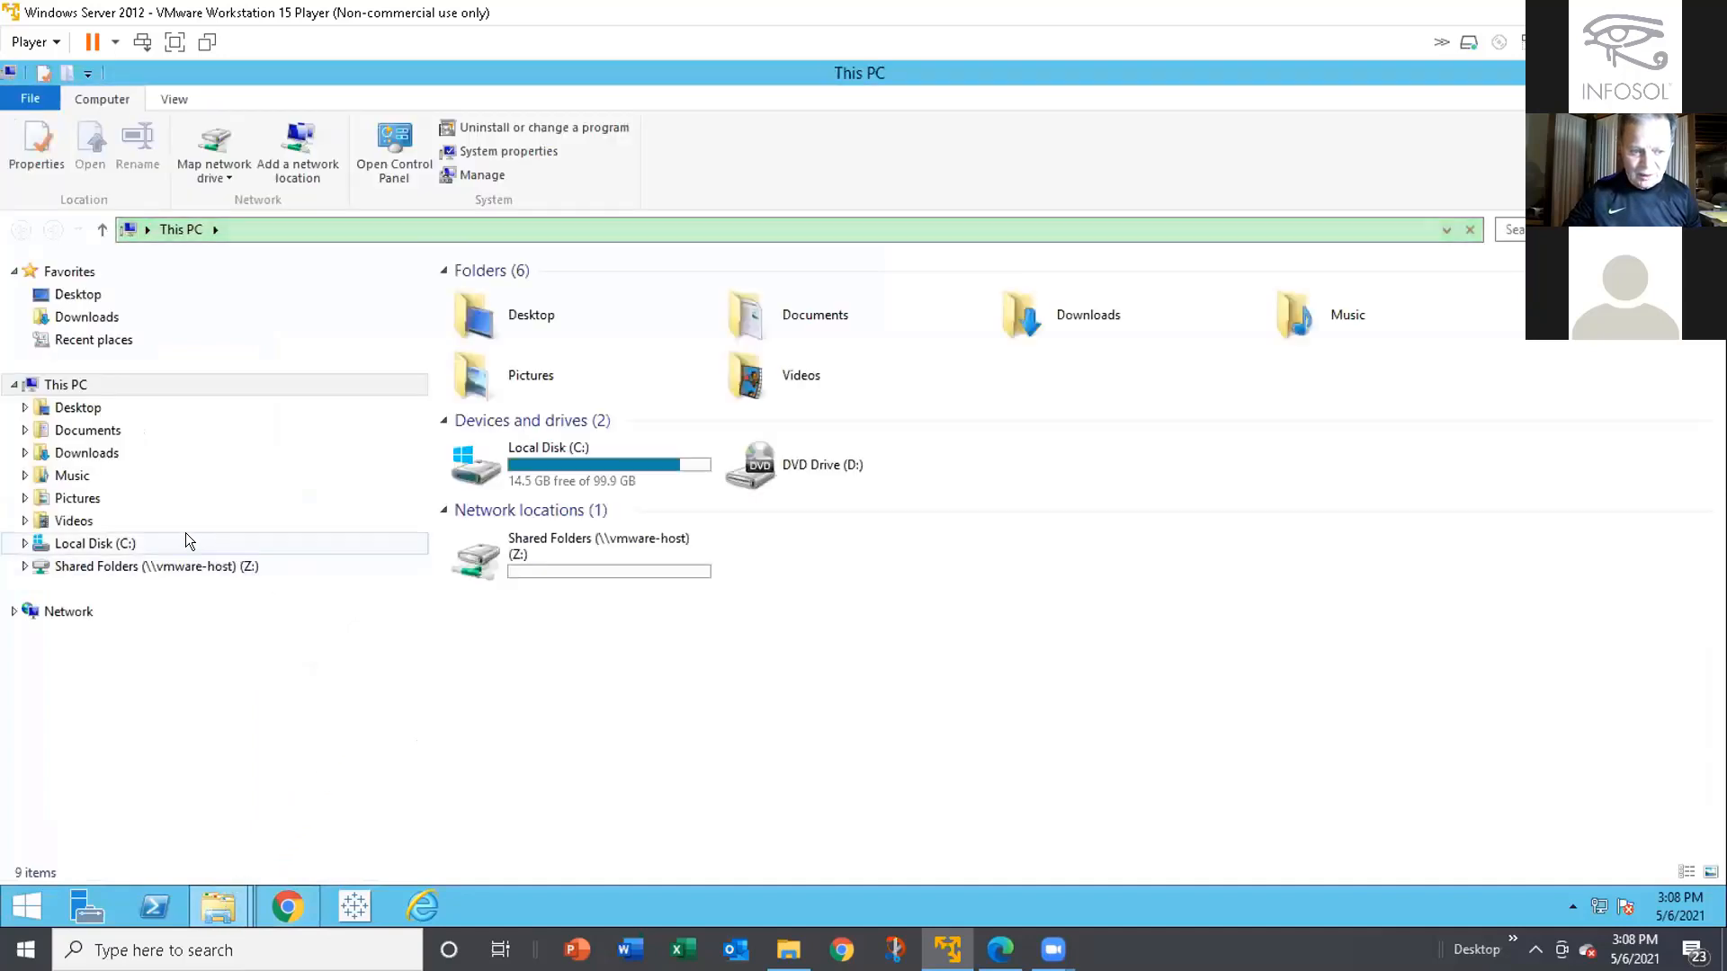
click(100, 543)
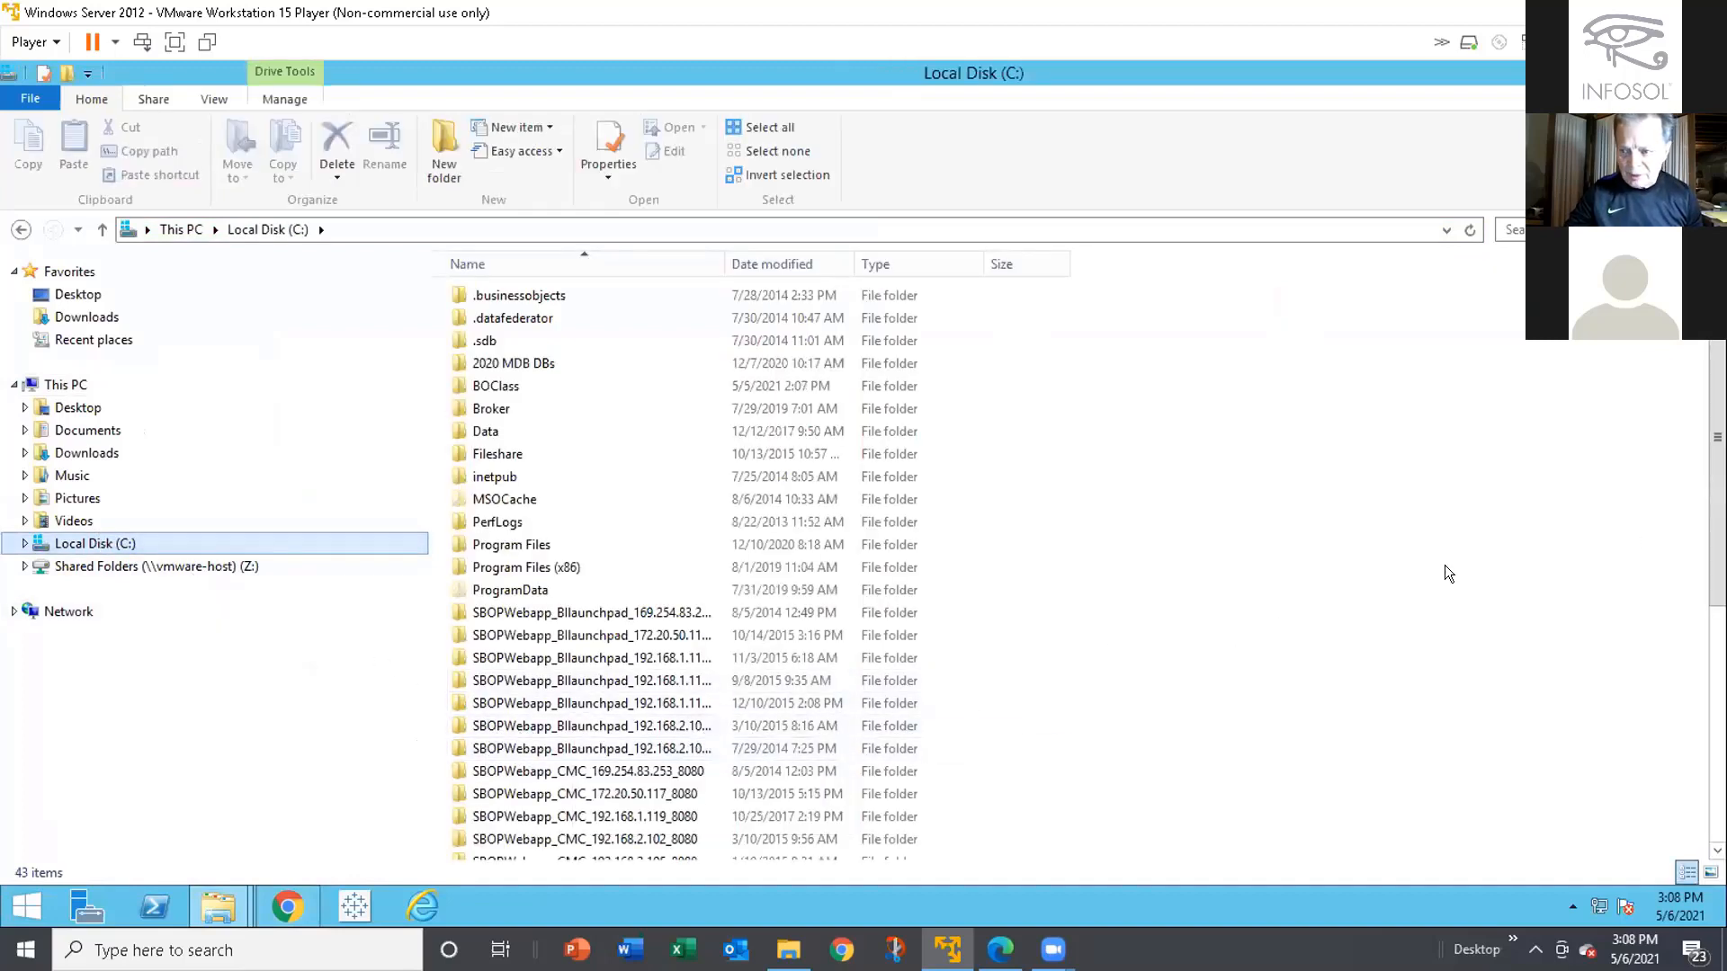
scroll(970, 701, down, 1)
scroll(1685, 683, down, 4)
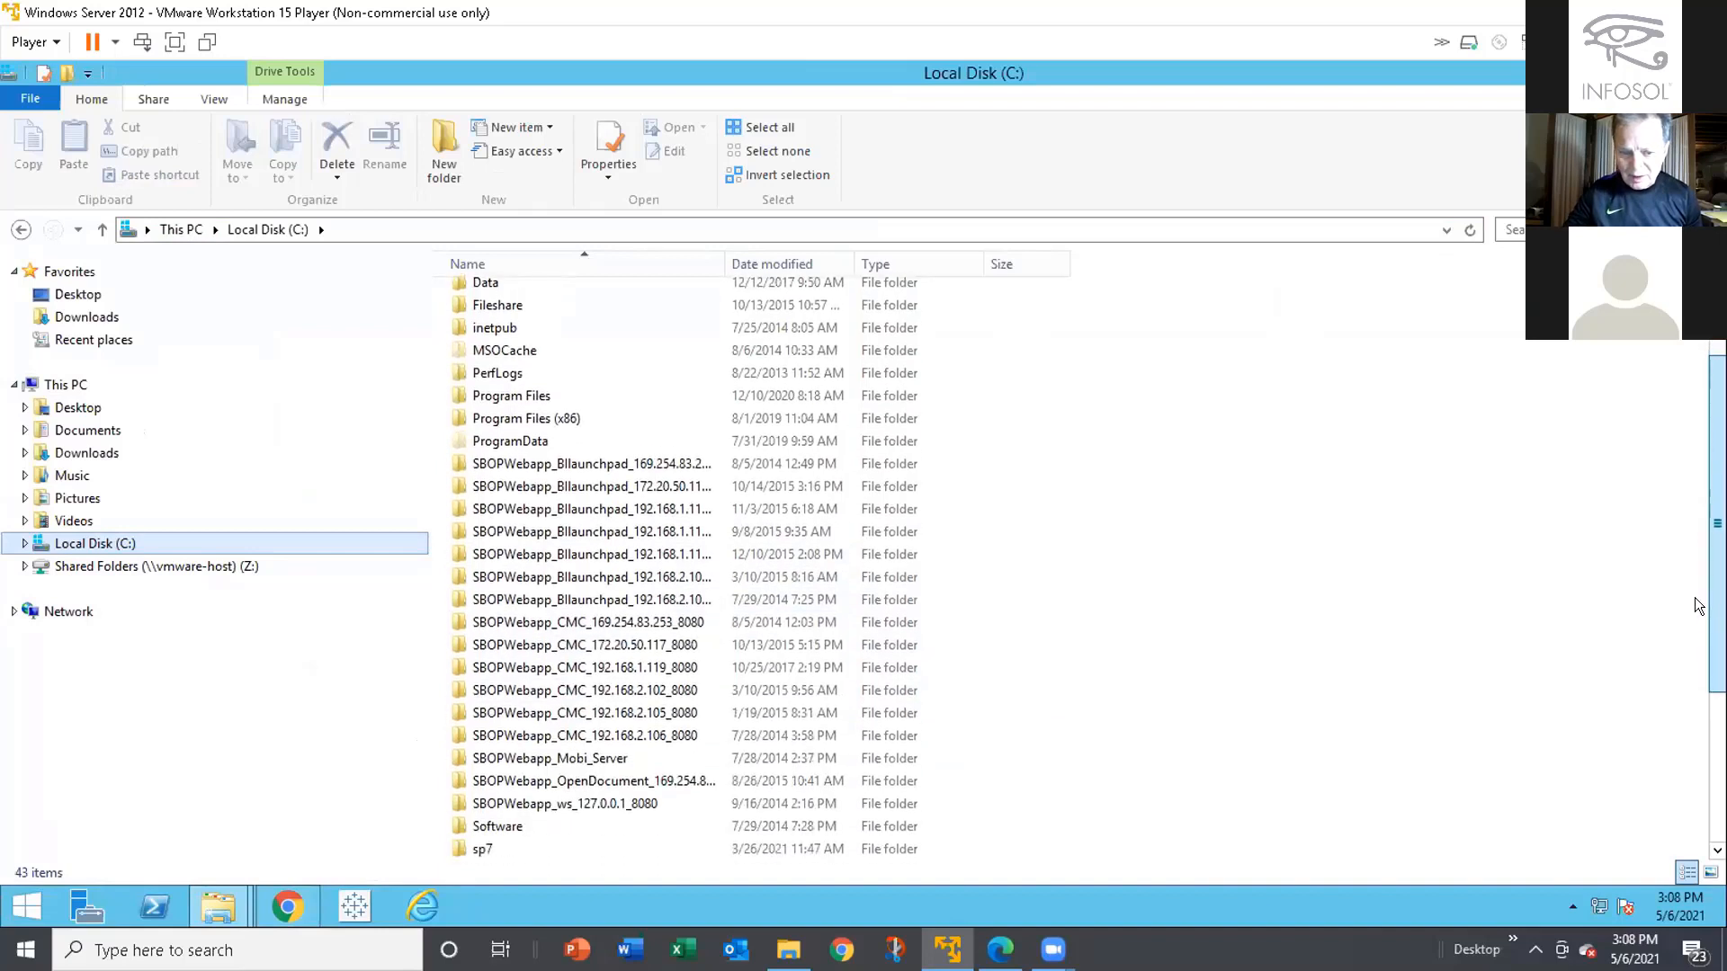
scroll(1684, 688, down, 1)
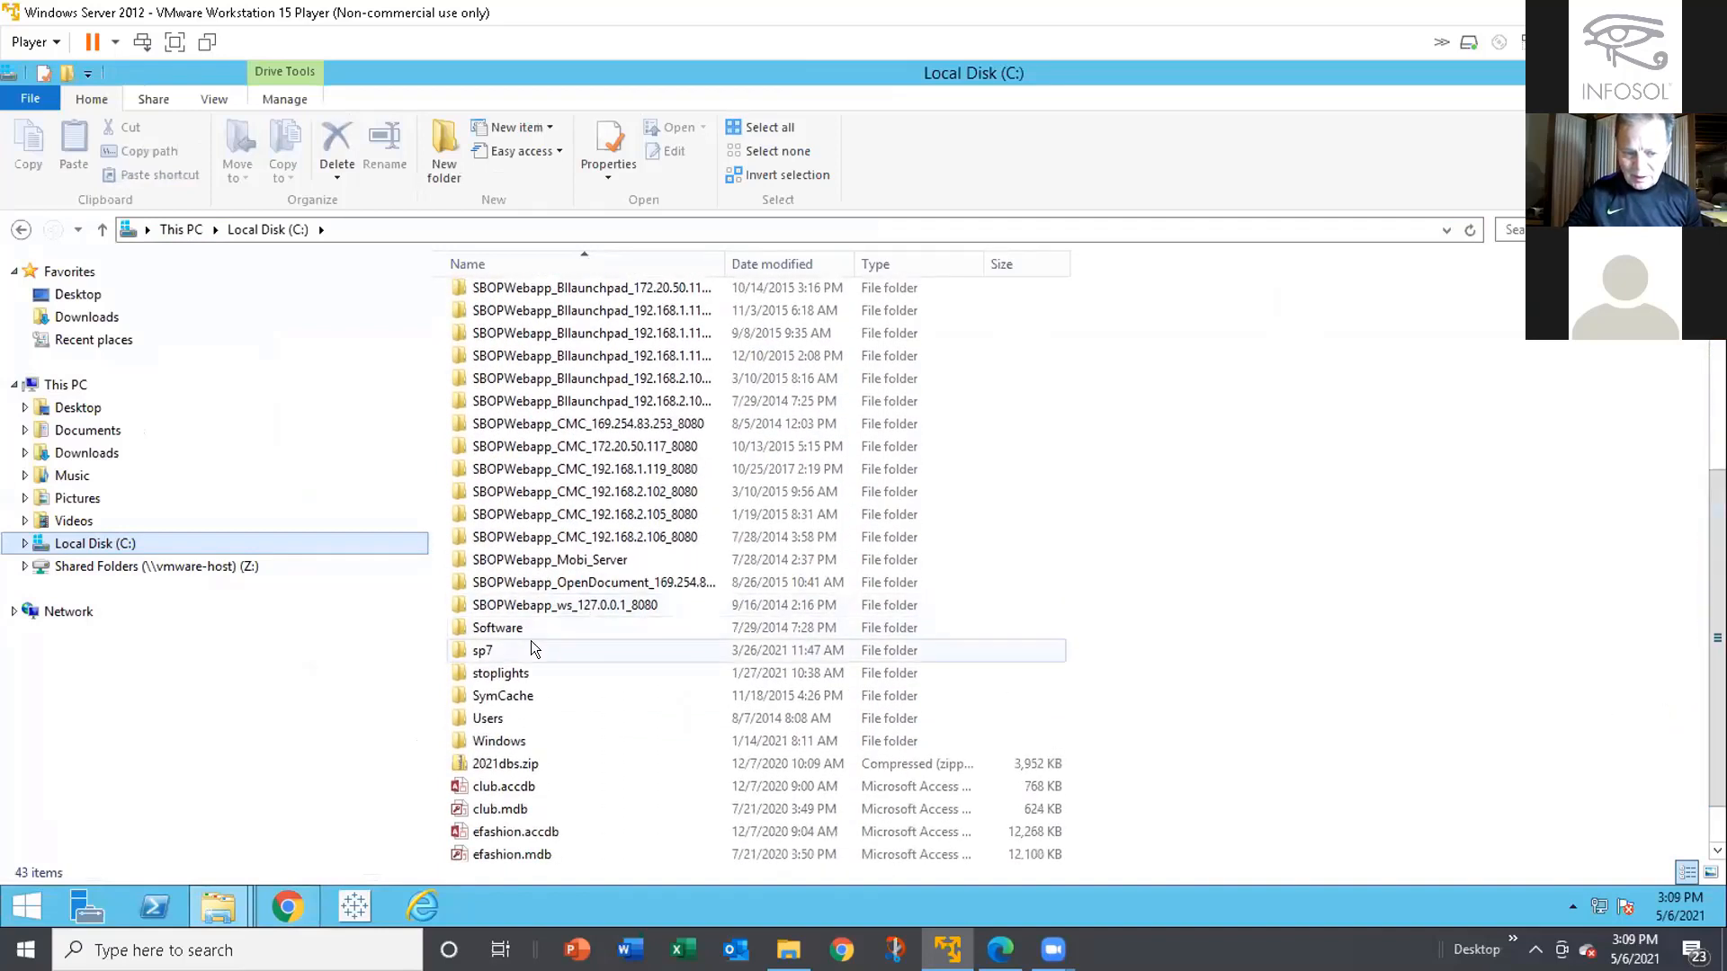
click(500, 673)
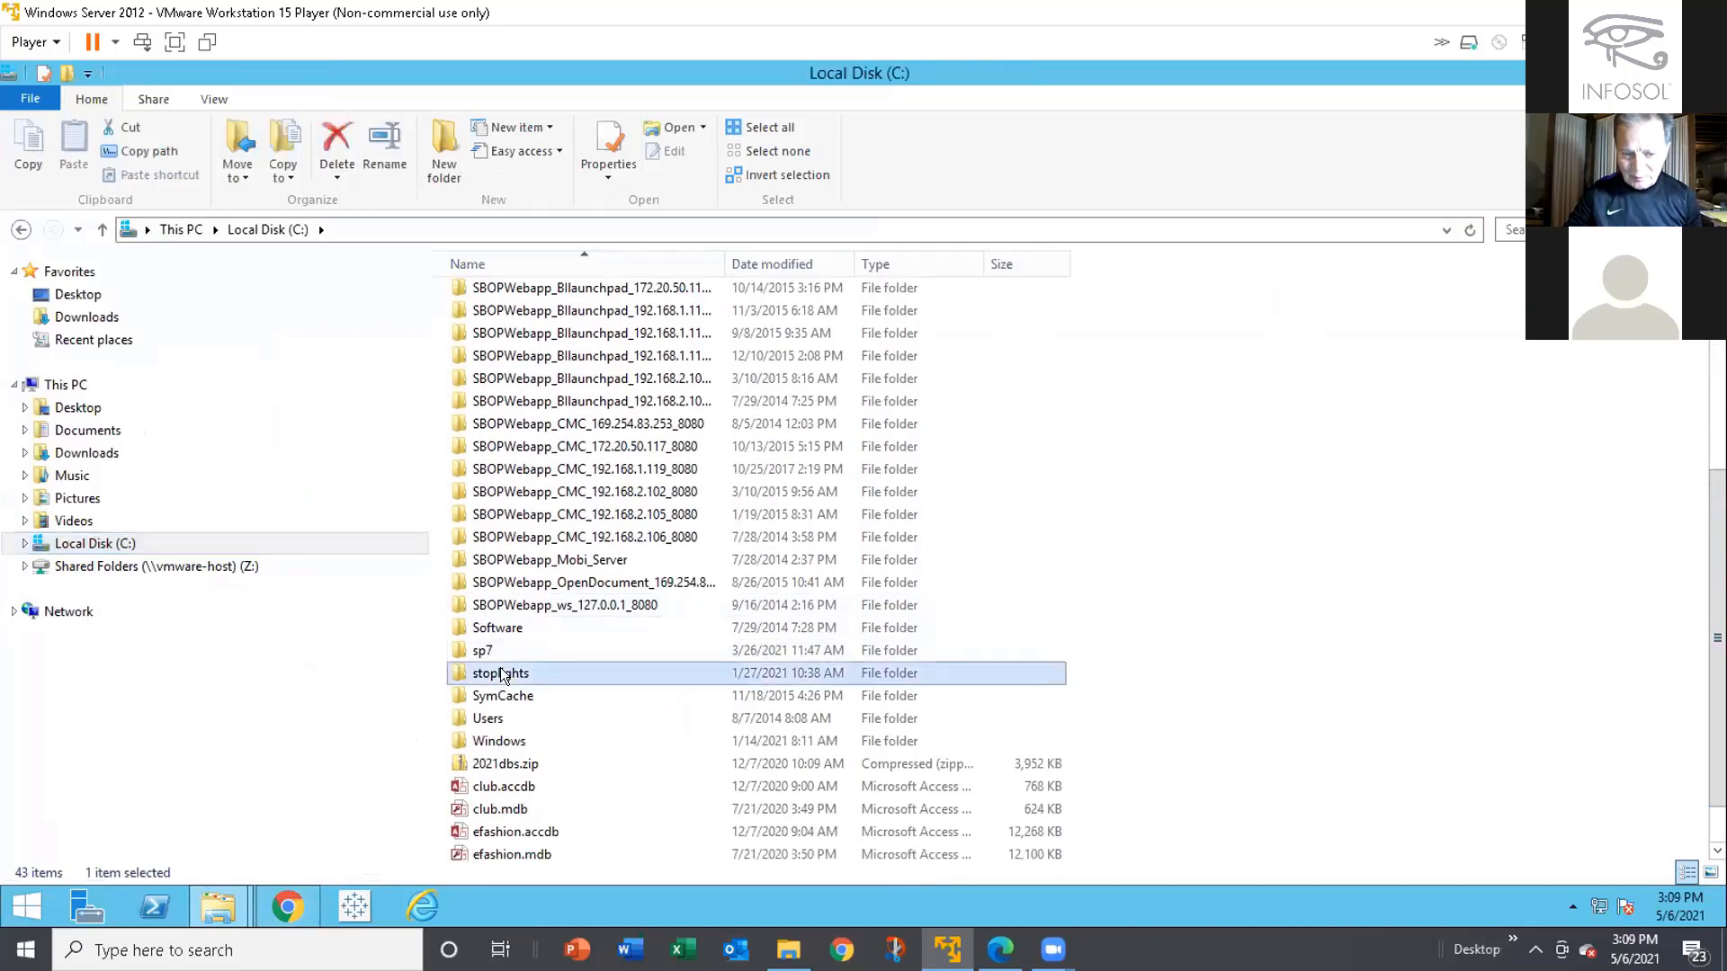
double_click(500, 670)
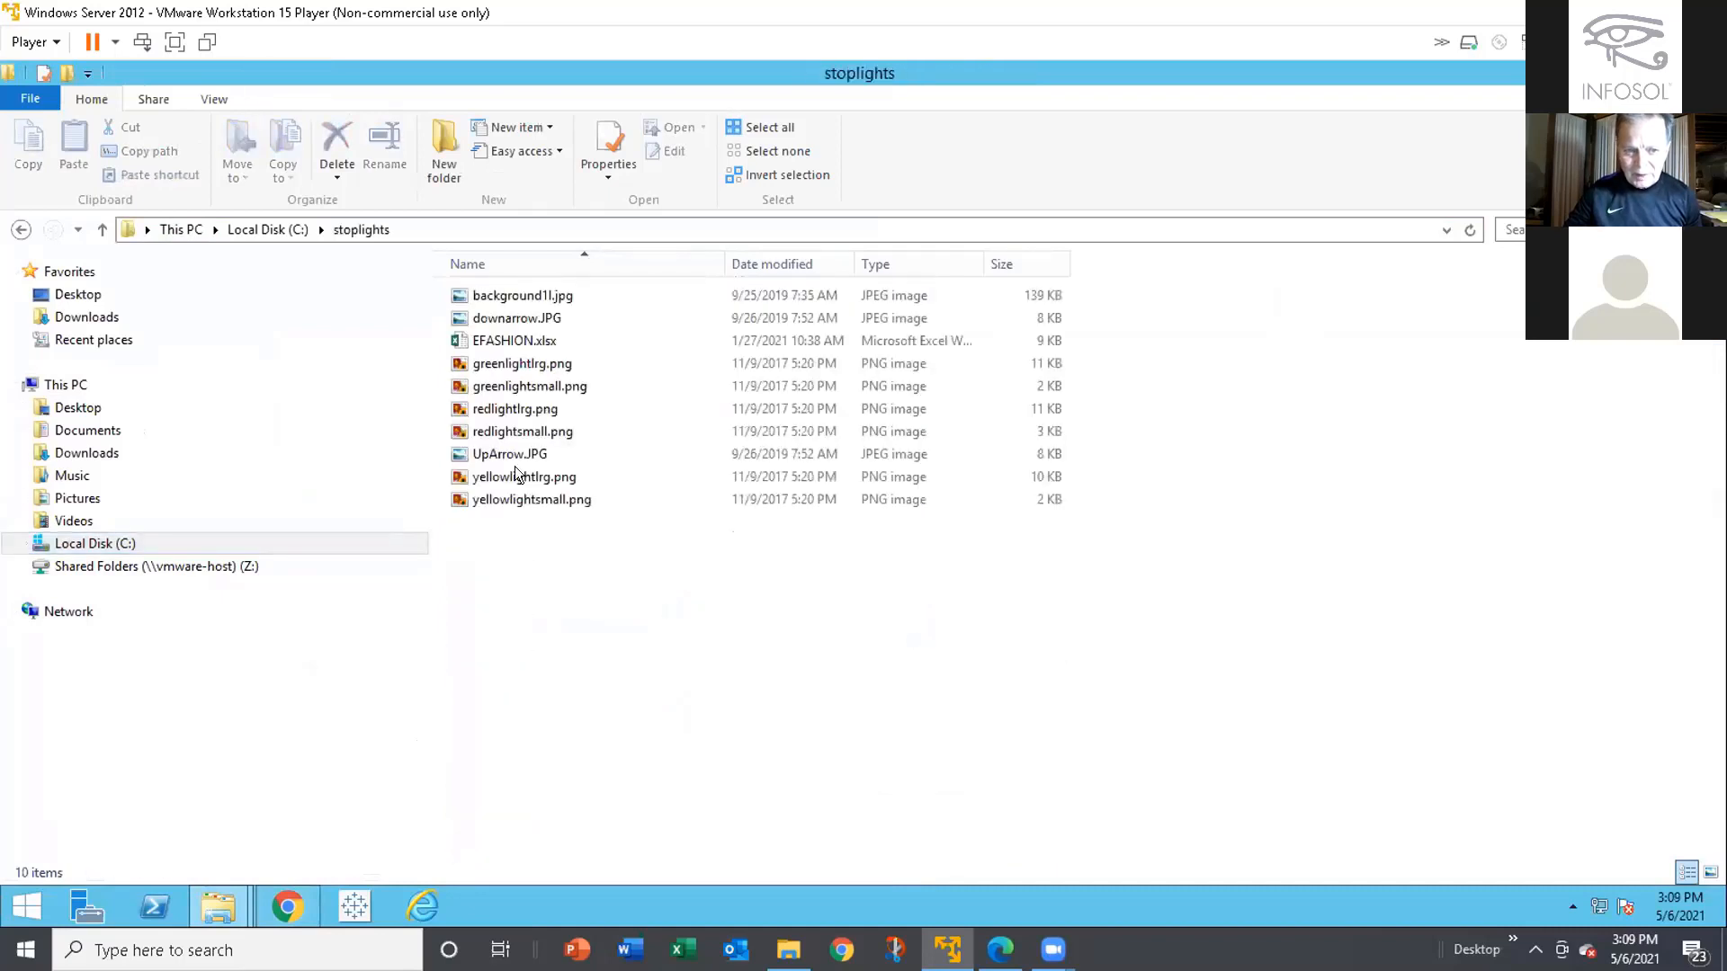
click(529, 347)
double_click(528, 342)
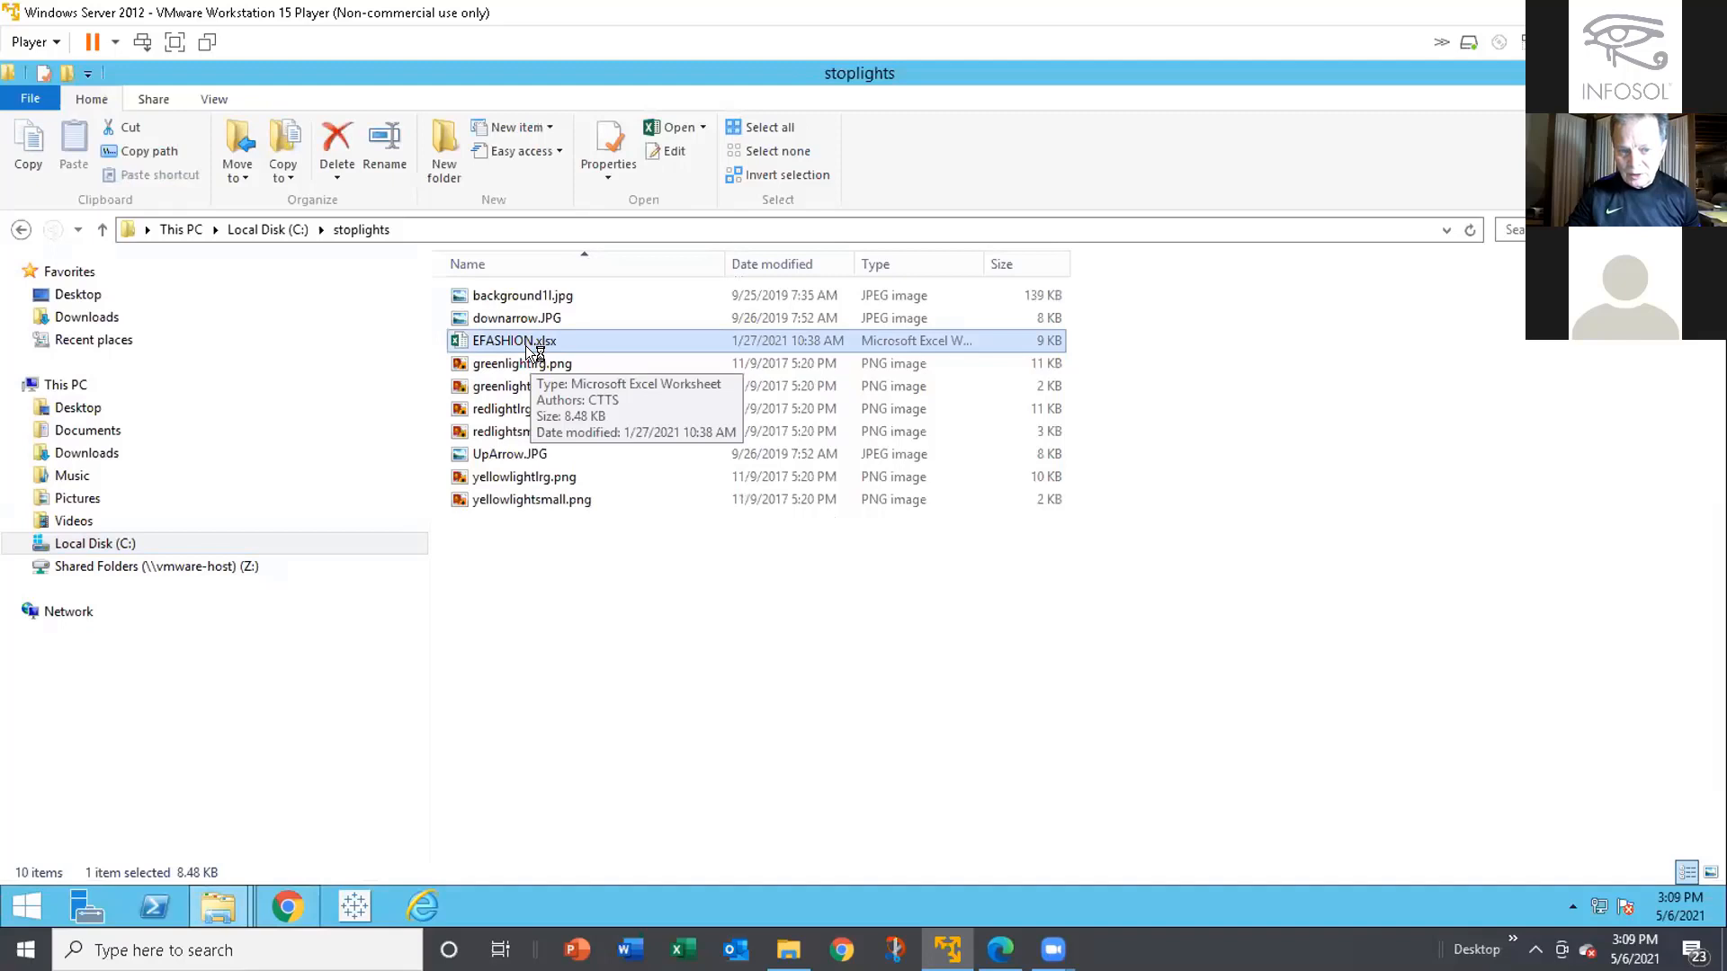
double_click(584, 335)
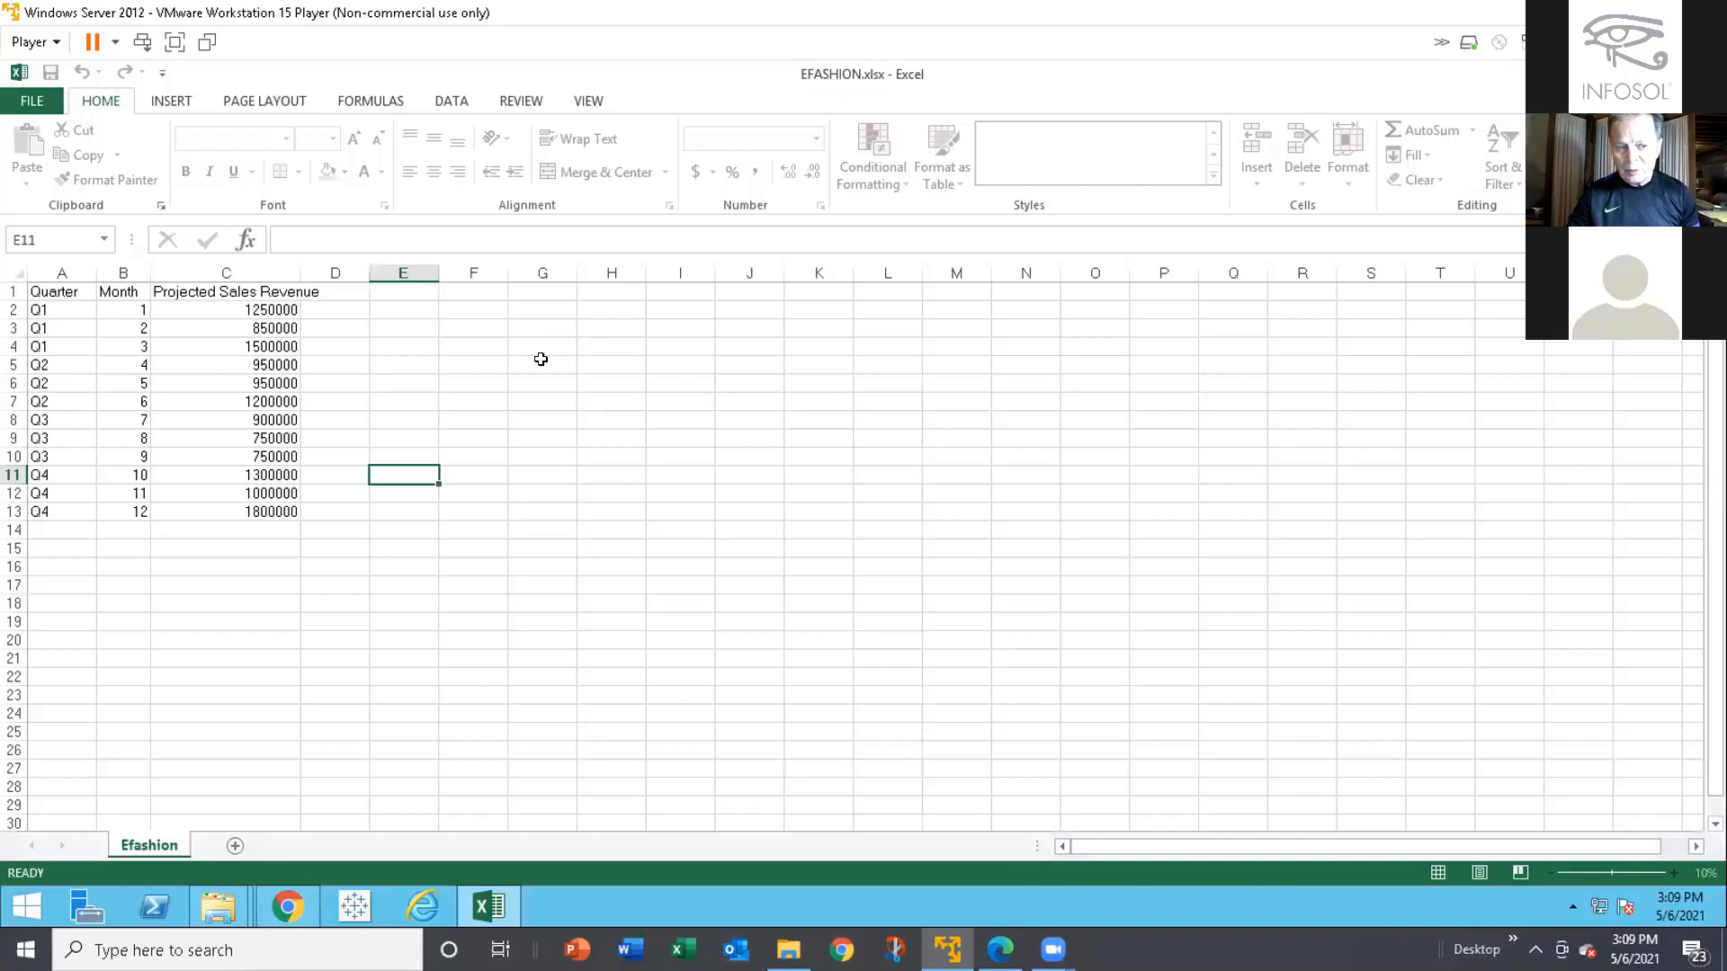
Widen column C to fit the Projected Sales Revenue heading and enter the heading "Actual data" in D1
click(338, 292)
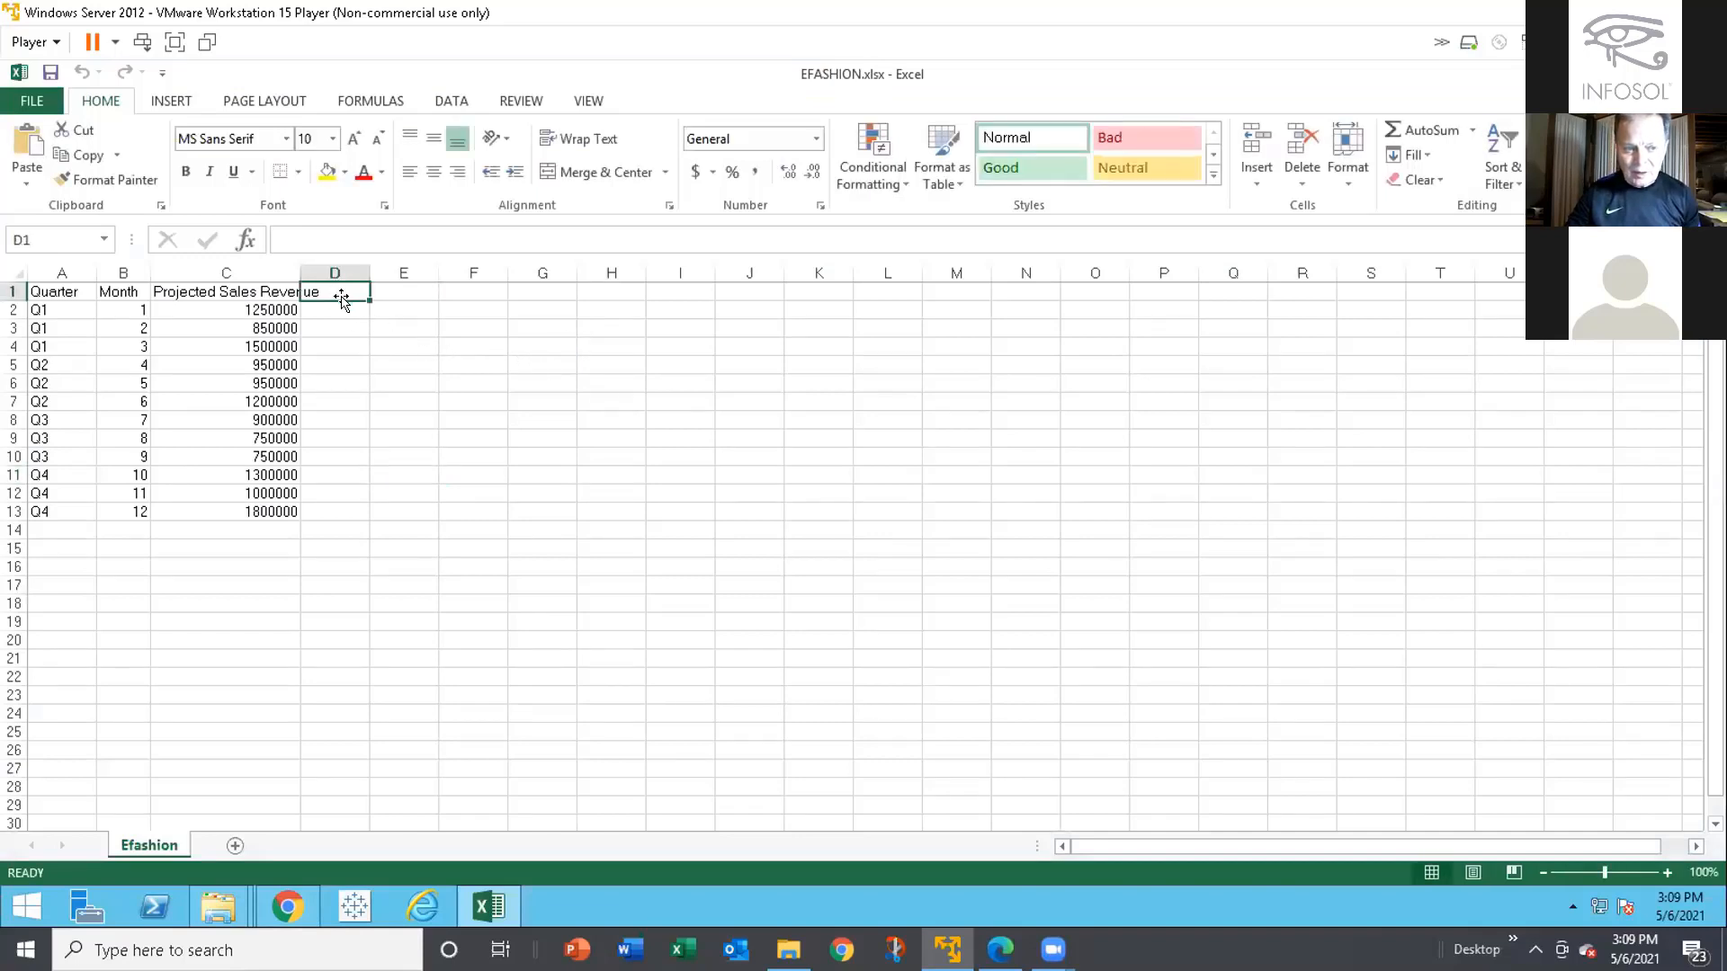
drag(371, 286, 378, 281)
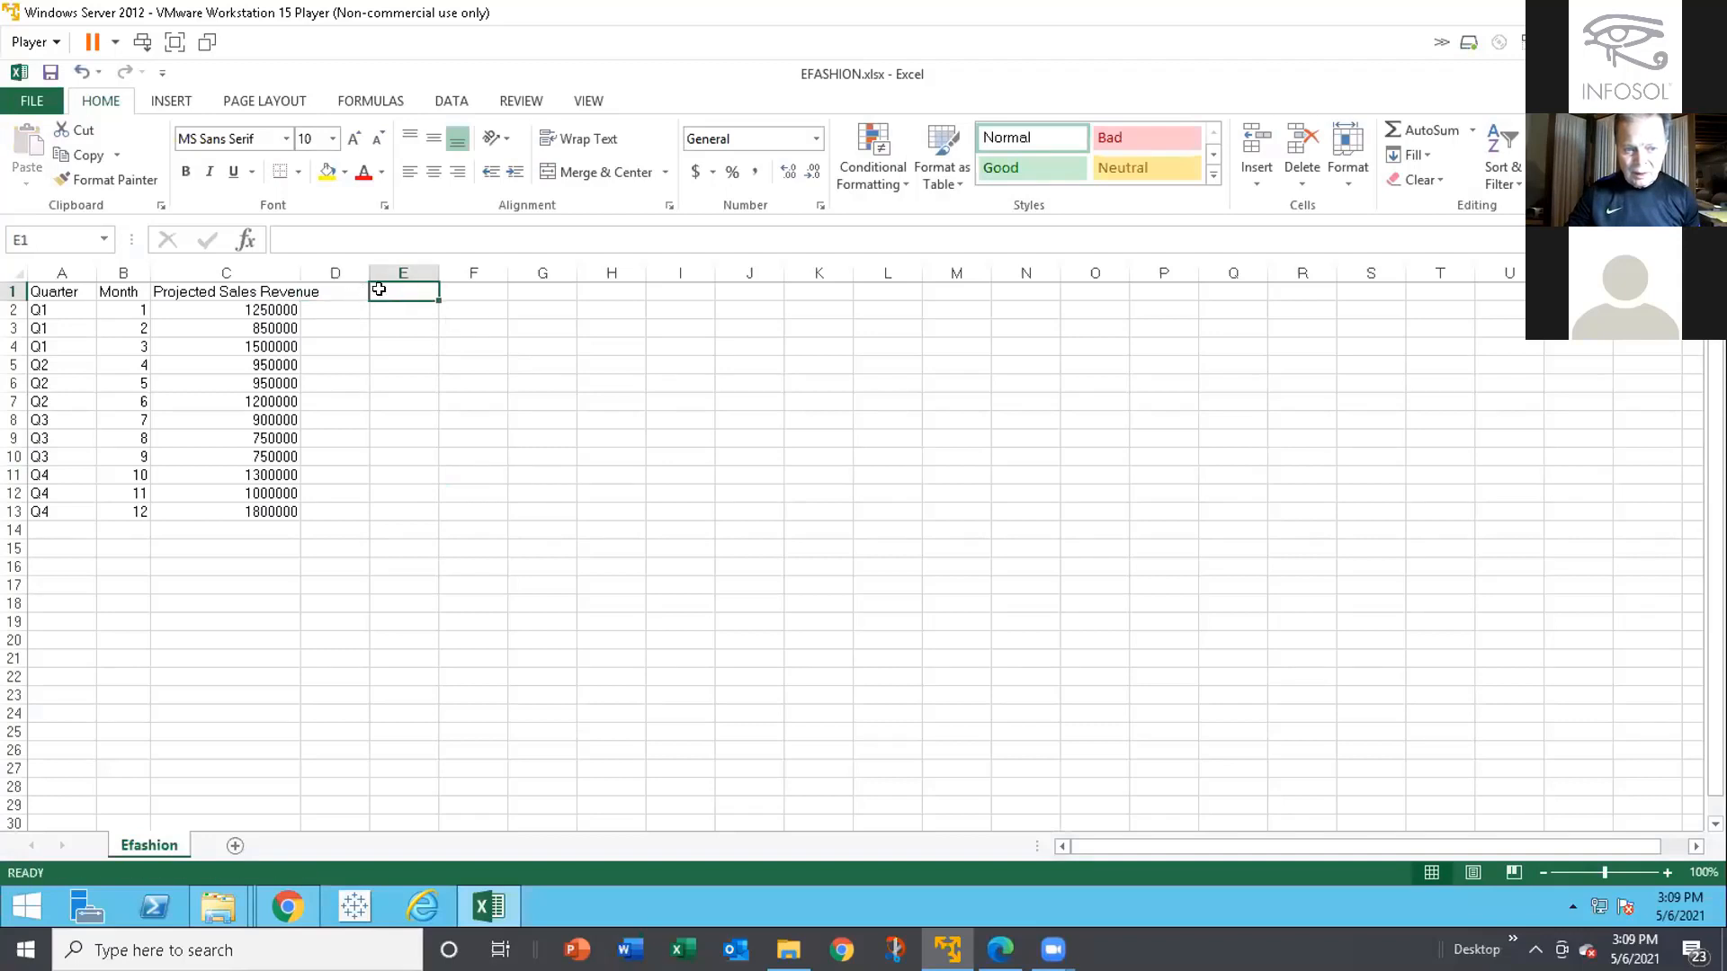
click(346, 290)
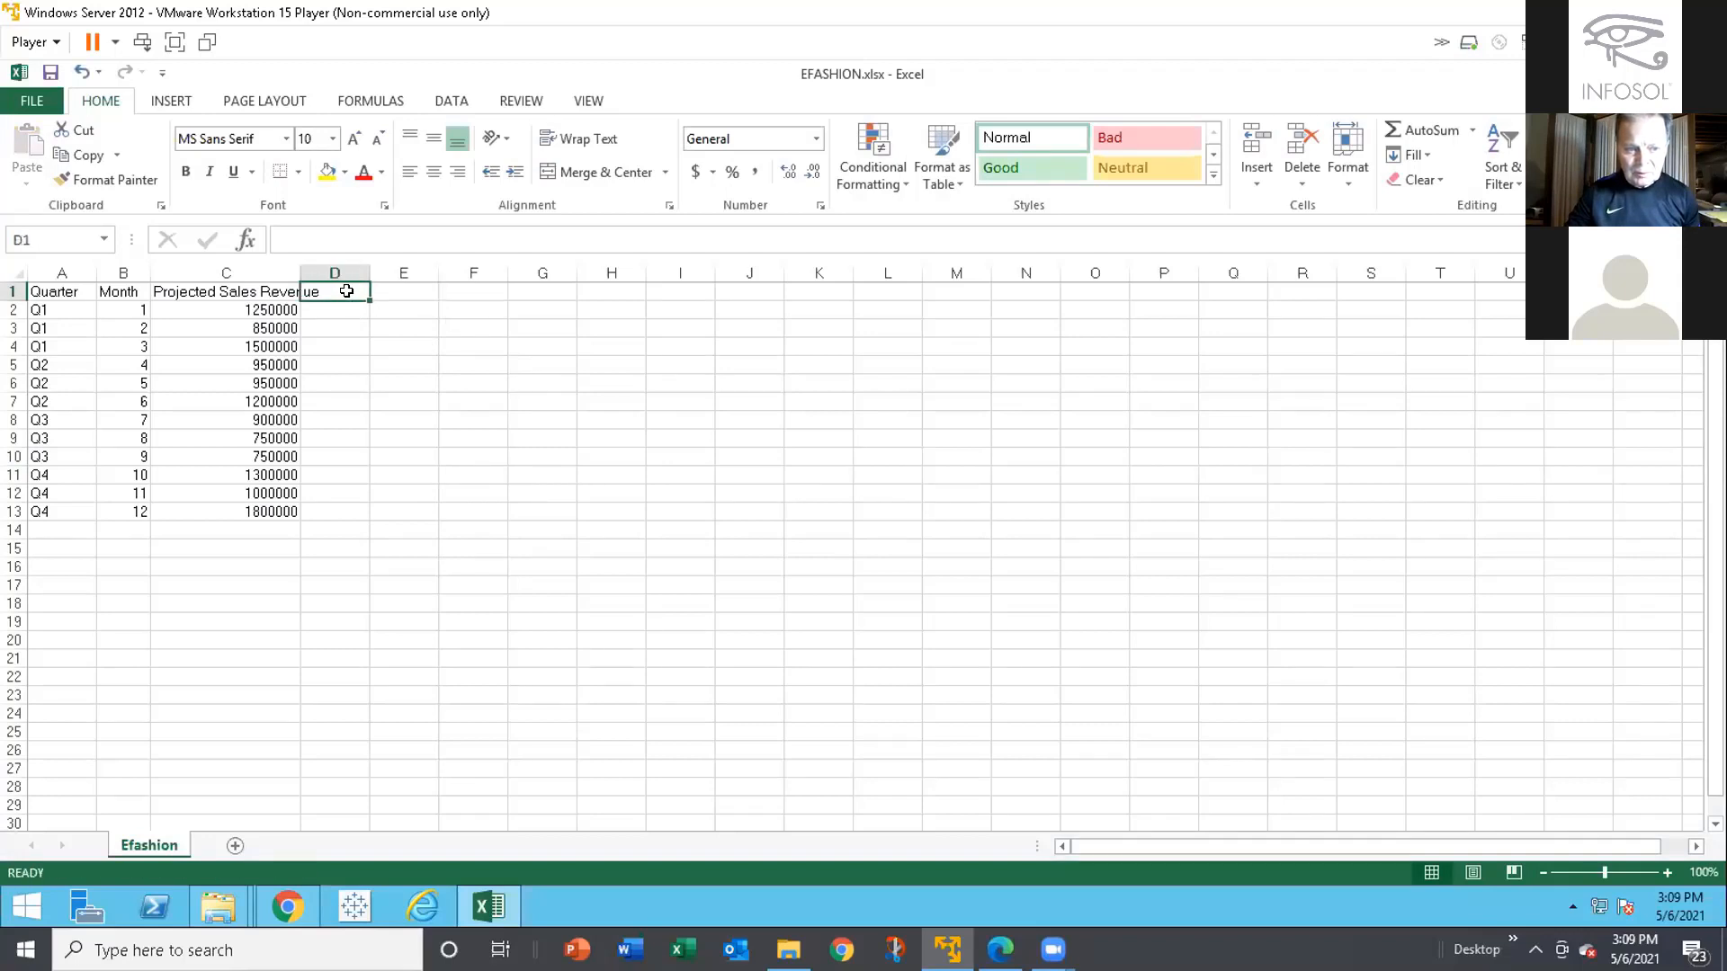
drag(305, 265, 321, 265)
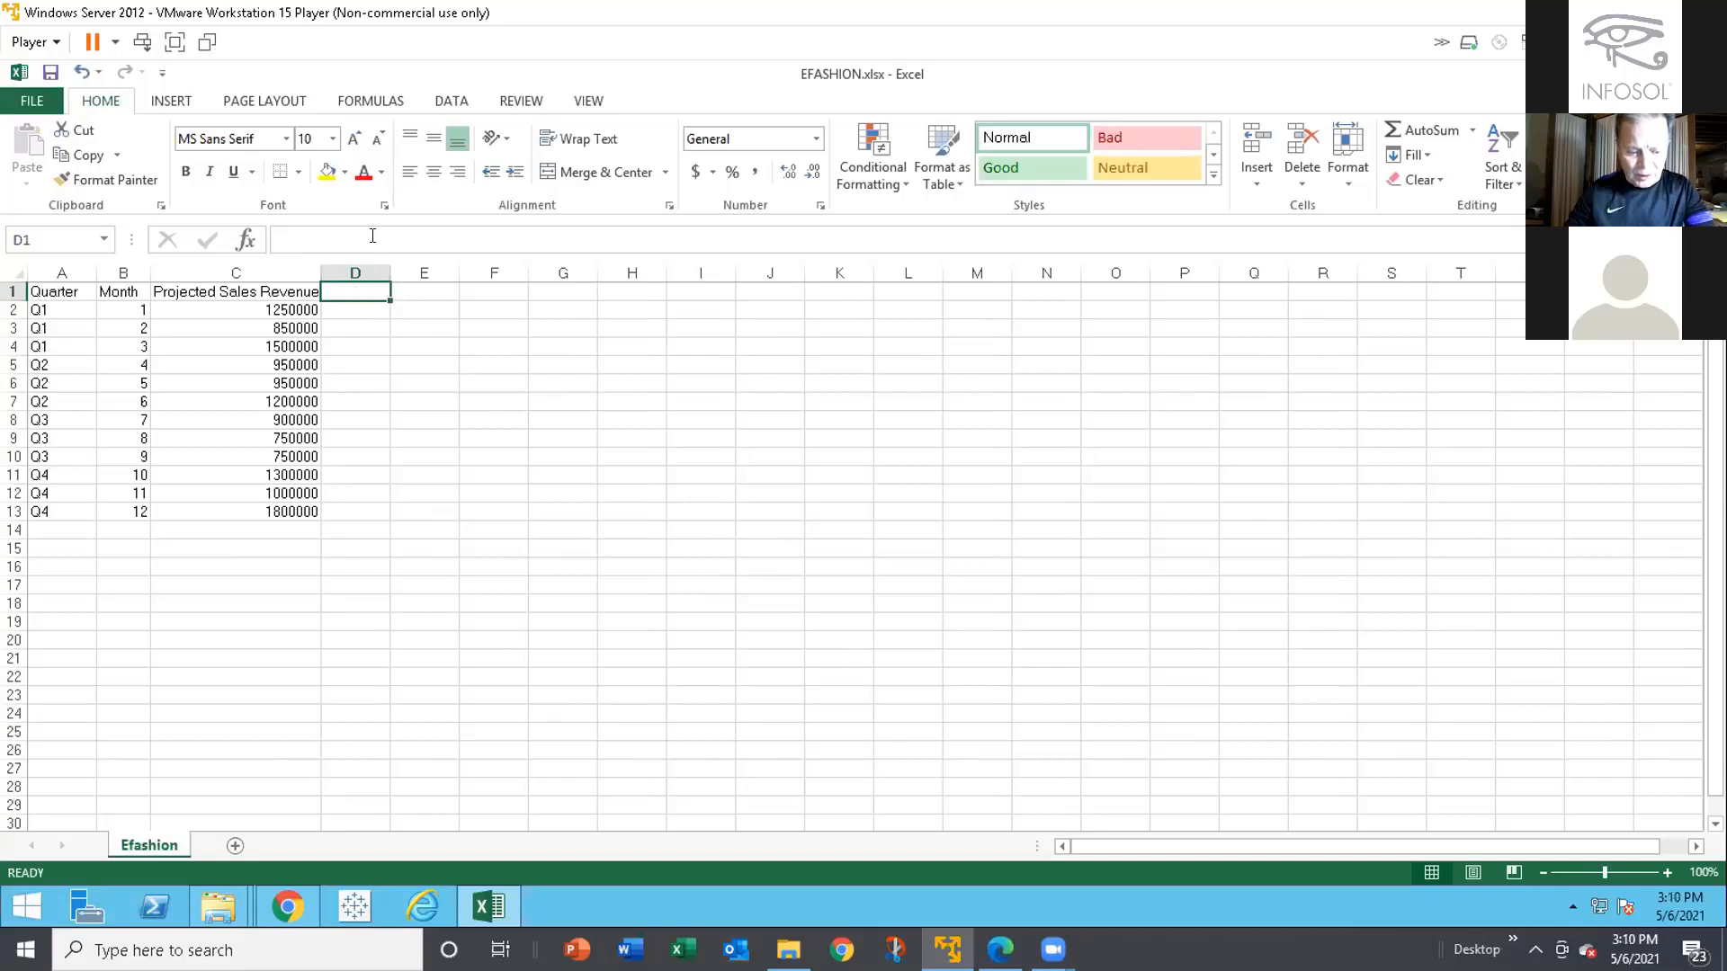
text(Actual da)
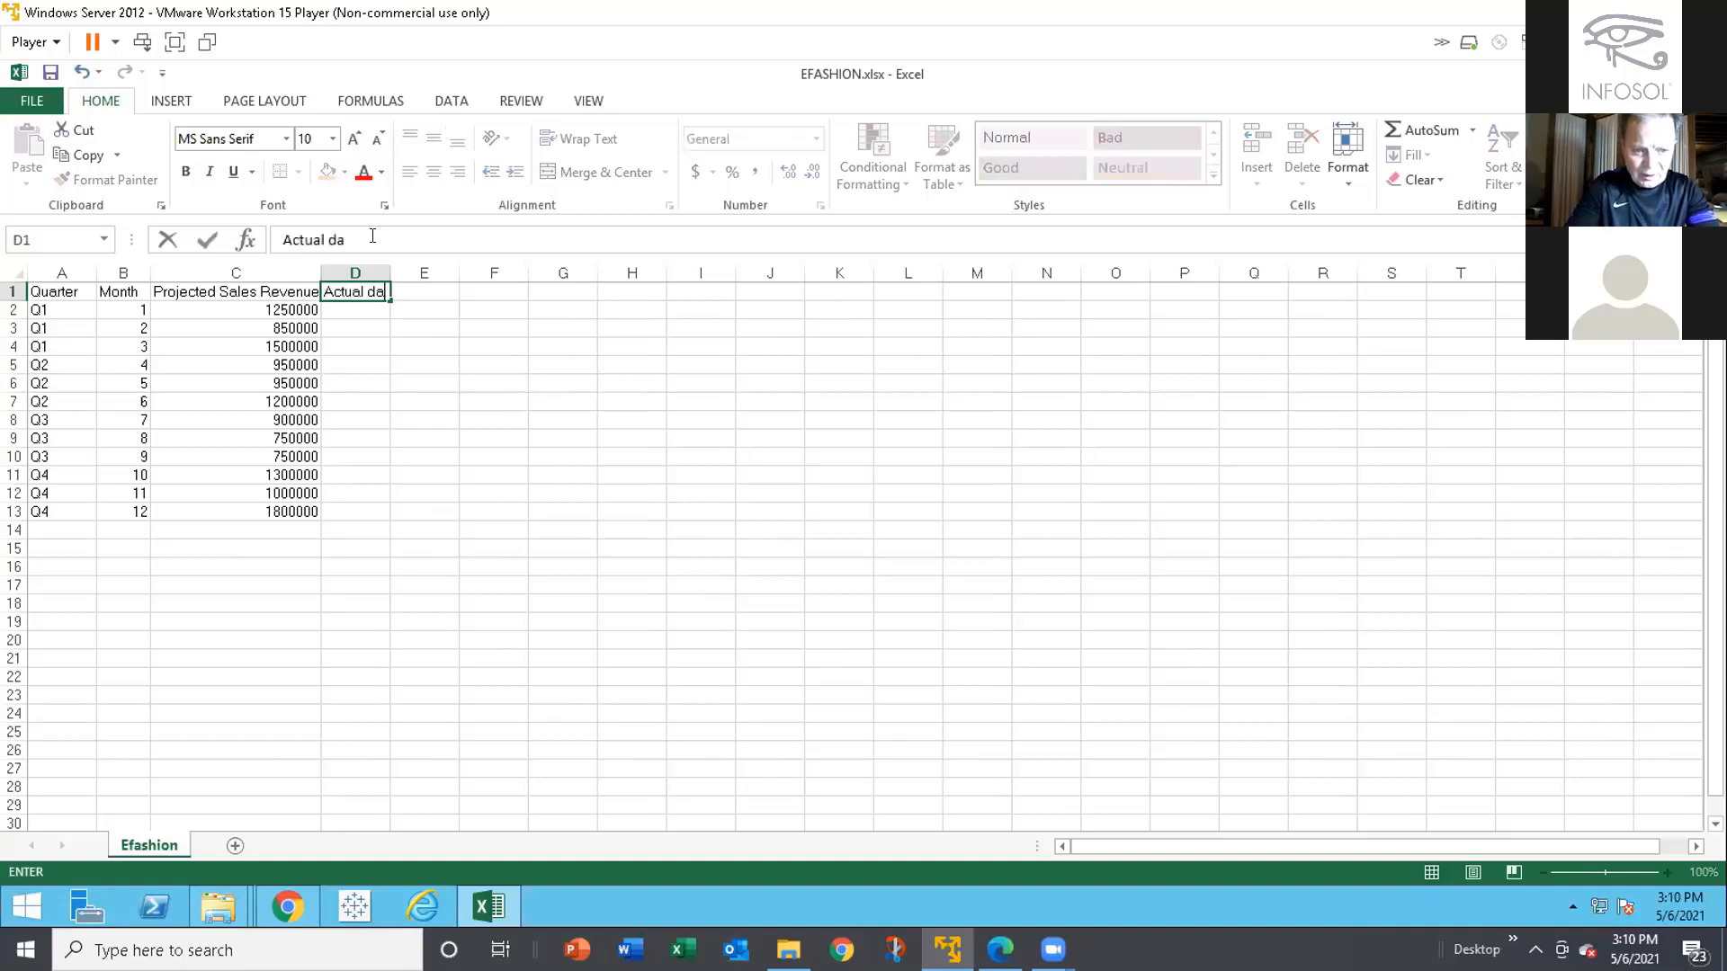
text(ta)
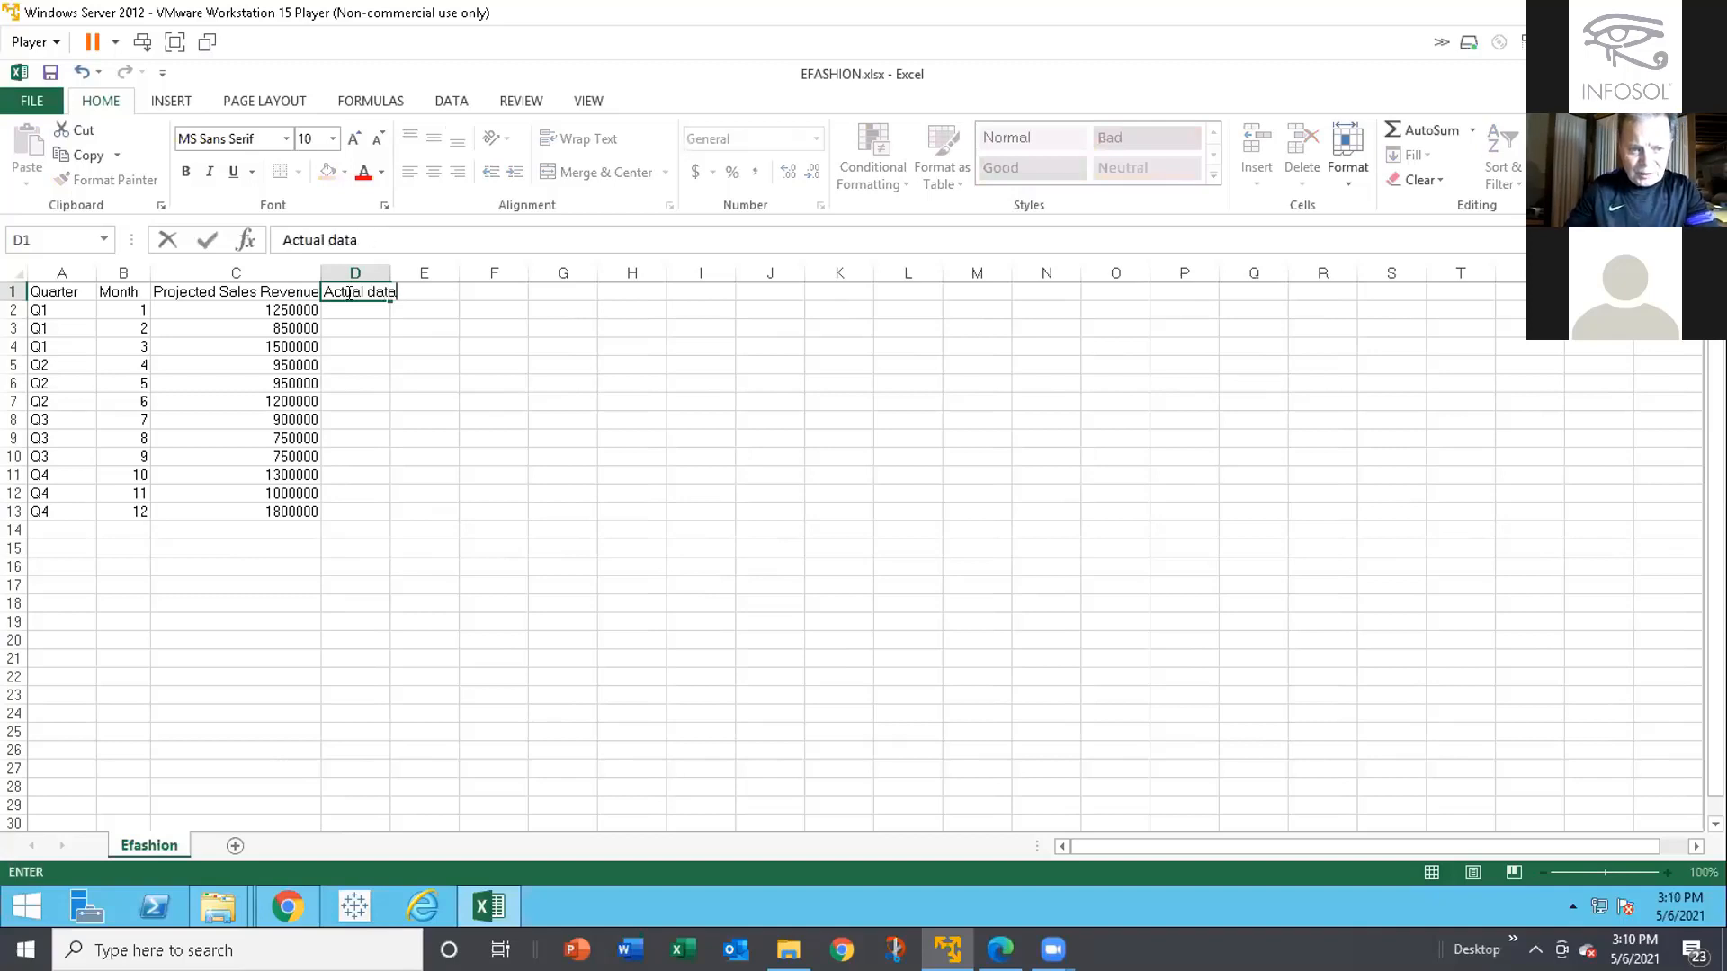
Fill the Actual data column from D2 to D13 with the numbers 1 to 12 in sequence
click(353, 308)
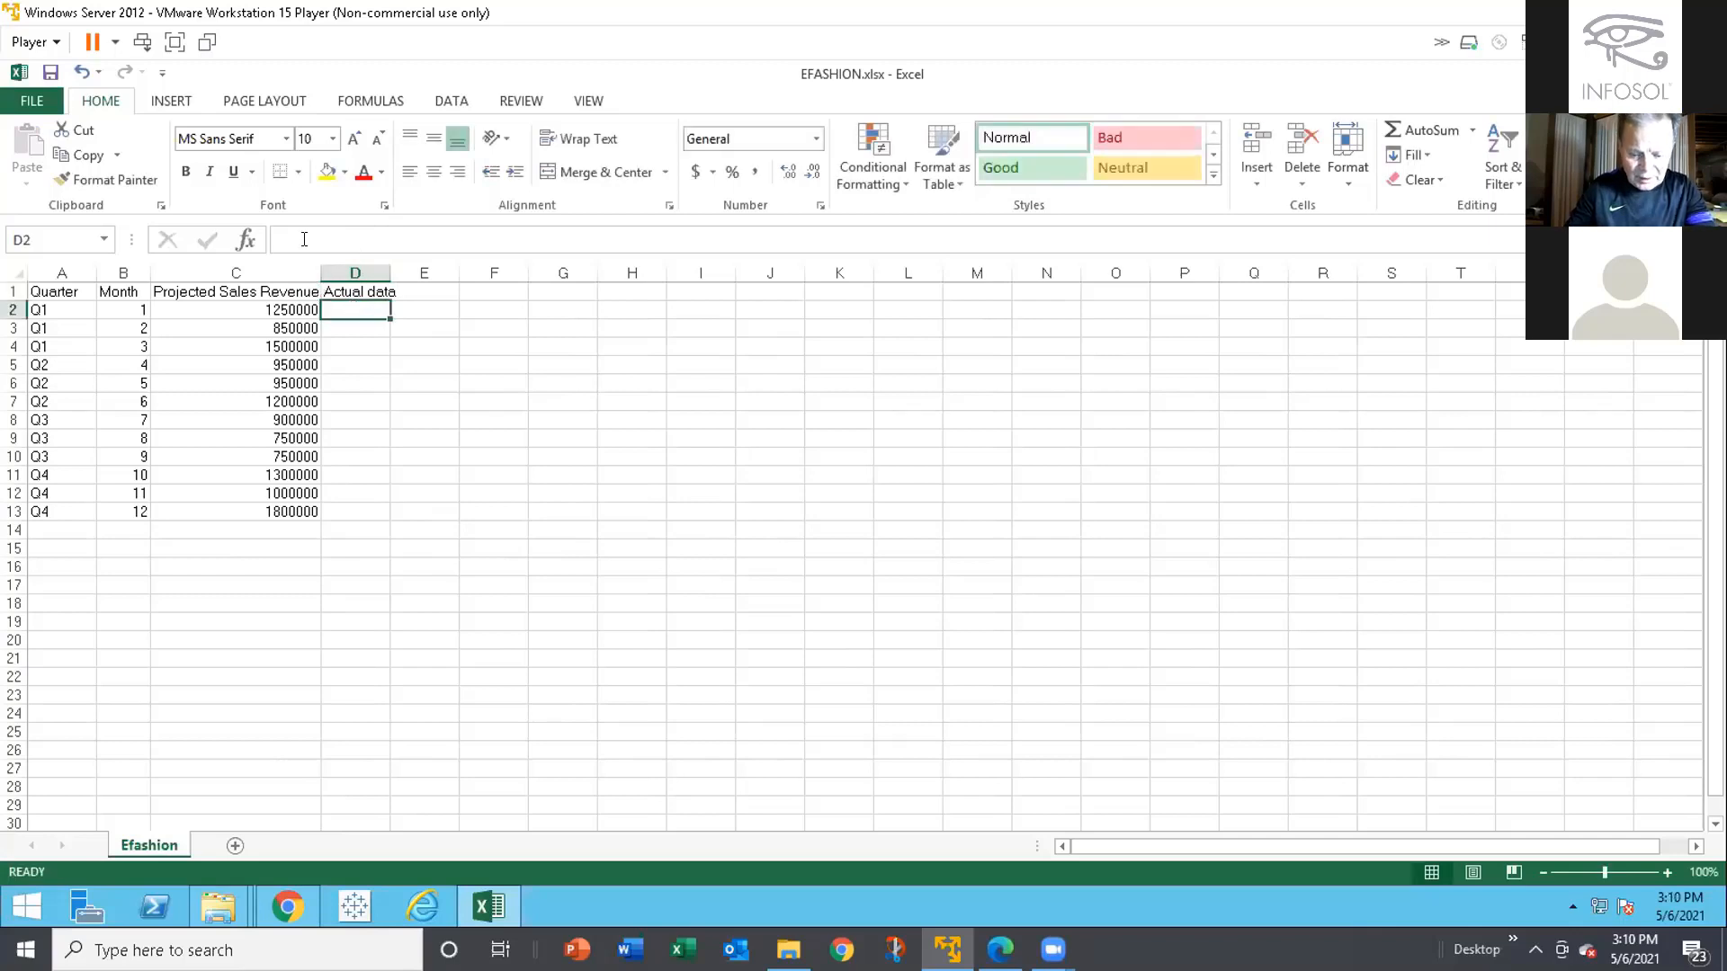
text(1)
key(Return)
text(2)
key(Return)
text(3)
key(Return)
text(4)
key(Return)
text(5)
key(Return)
text(6)
key(Return)
text(7)
key(Return)
text(8 9)
key(Return)
text(10)
key(Return)
text(11)
key(Return)
text(12)
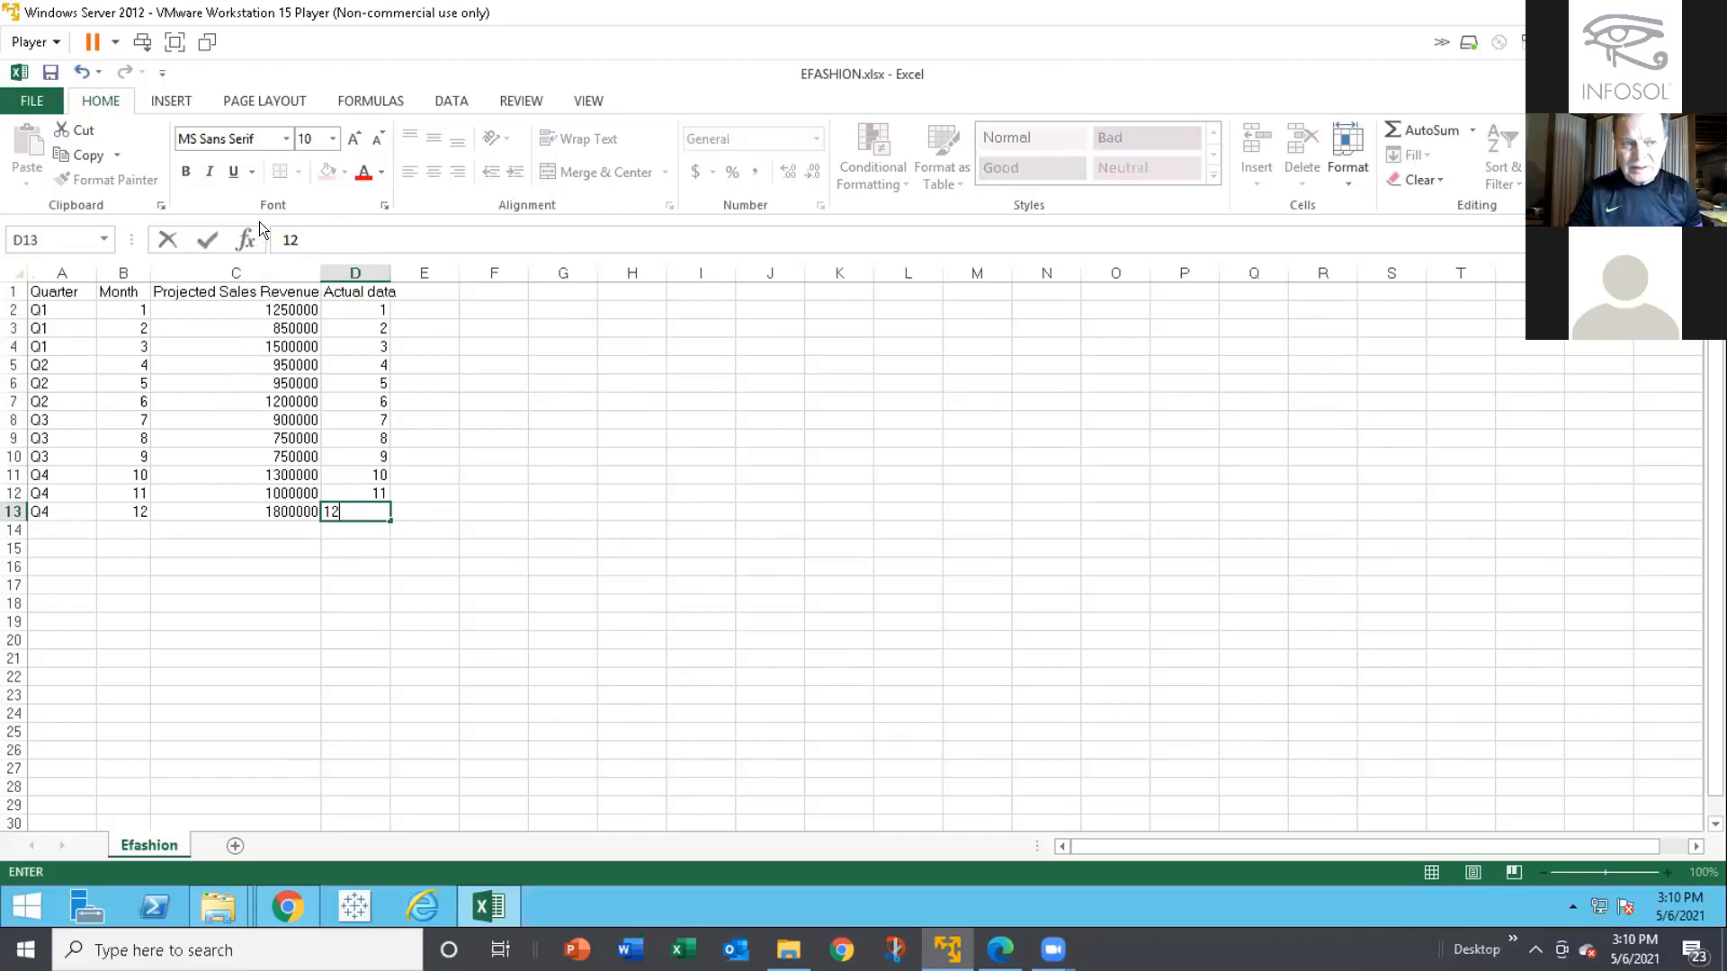
Save the EFASHION workbook under its existing name in the stoplights folder and close Excel
click(29, 102)
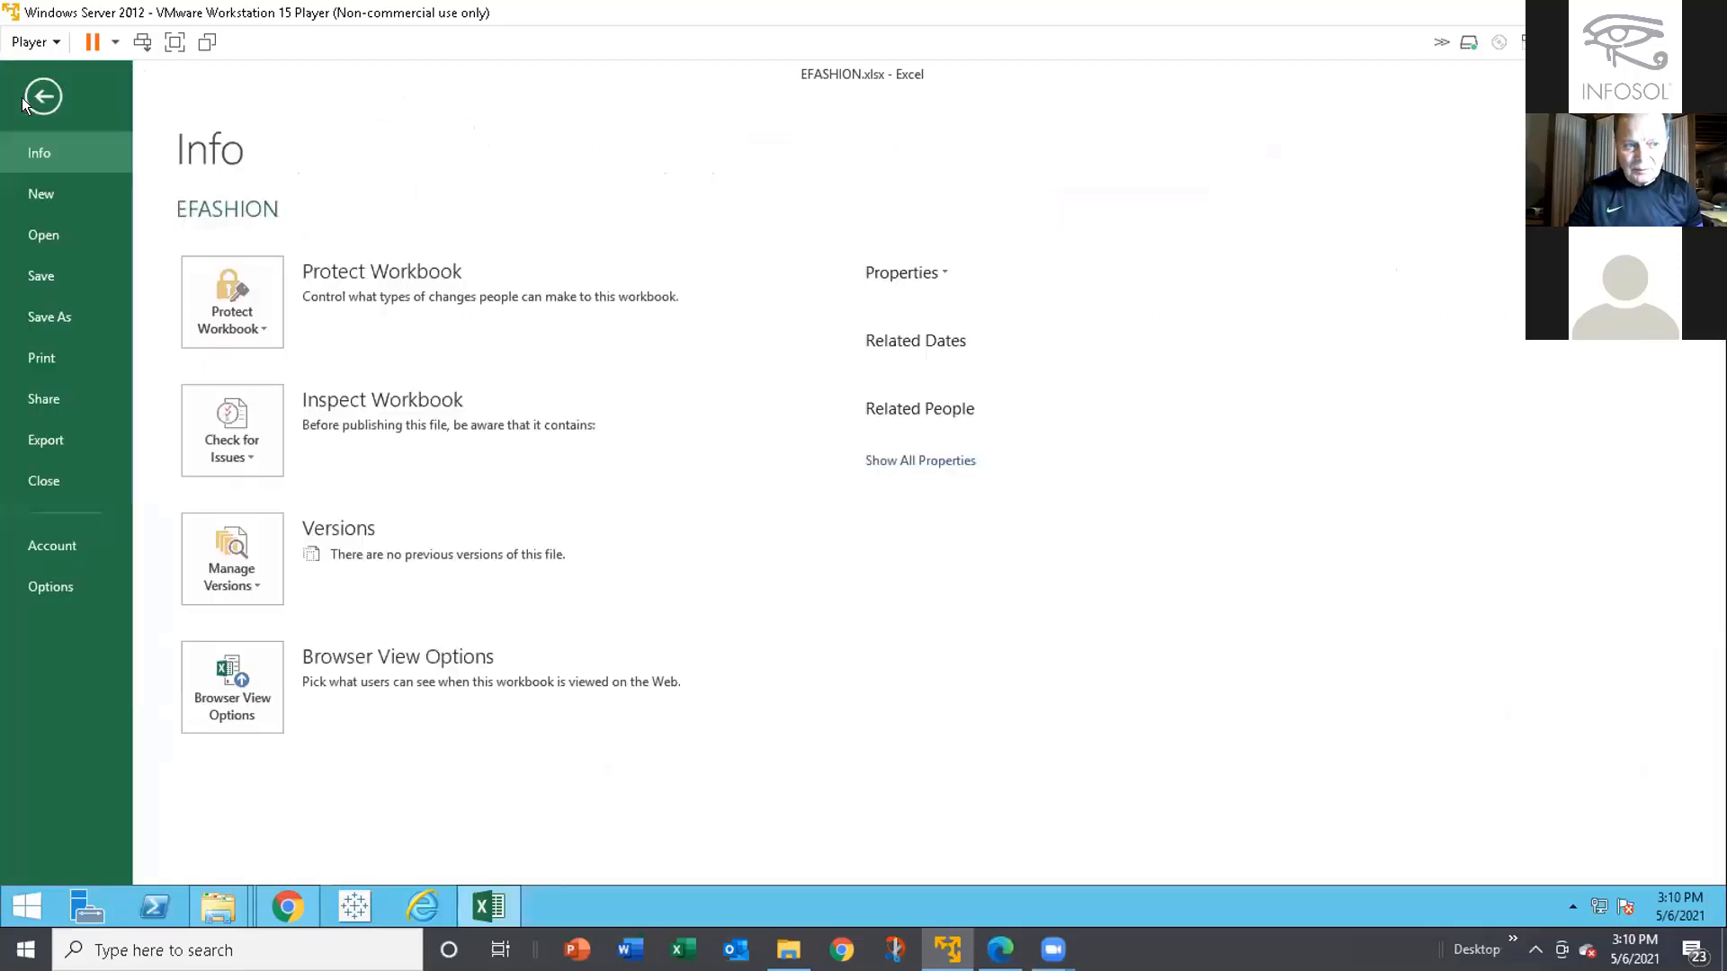
click(22, 97)
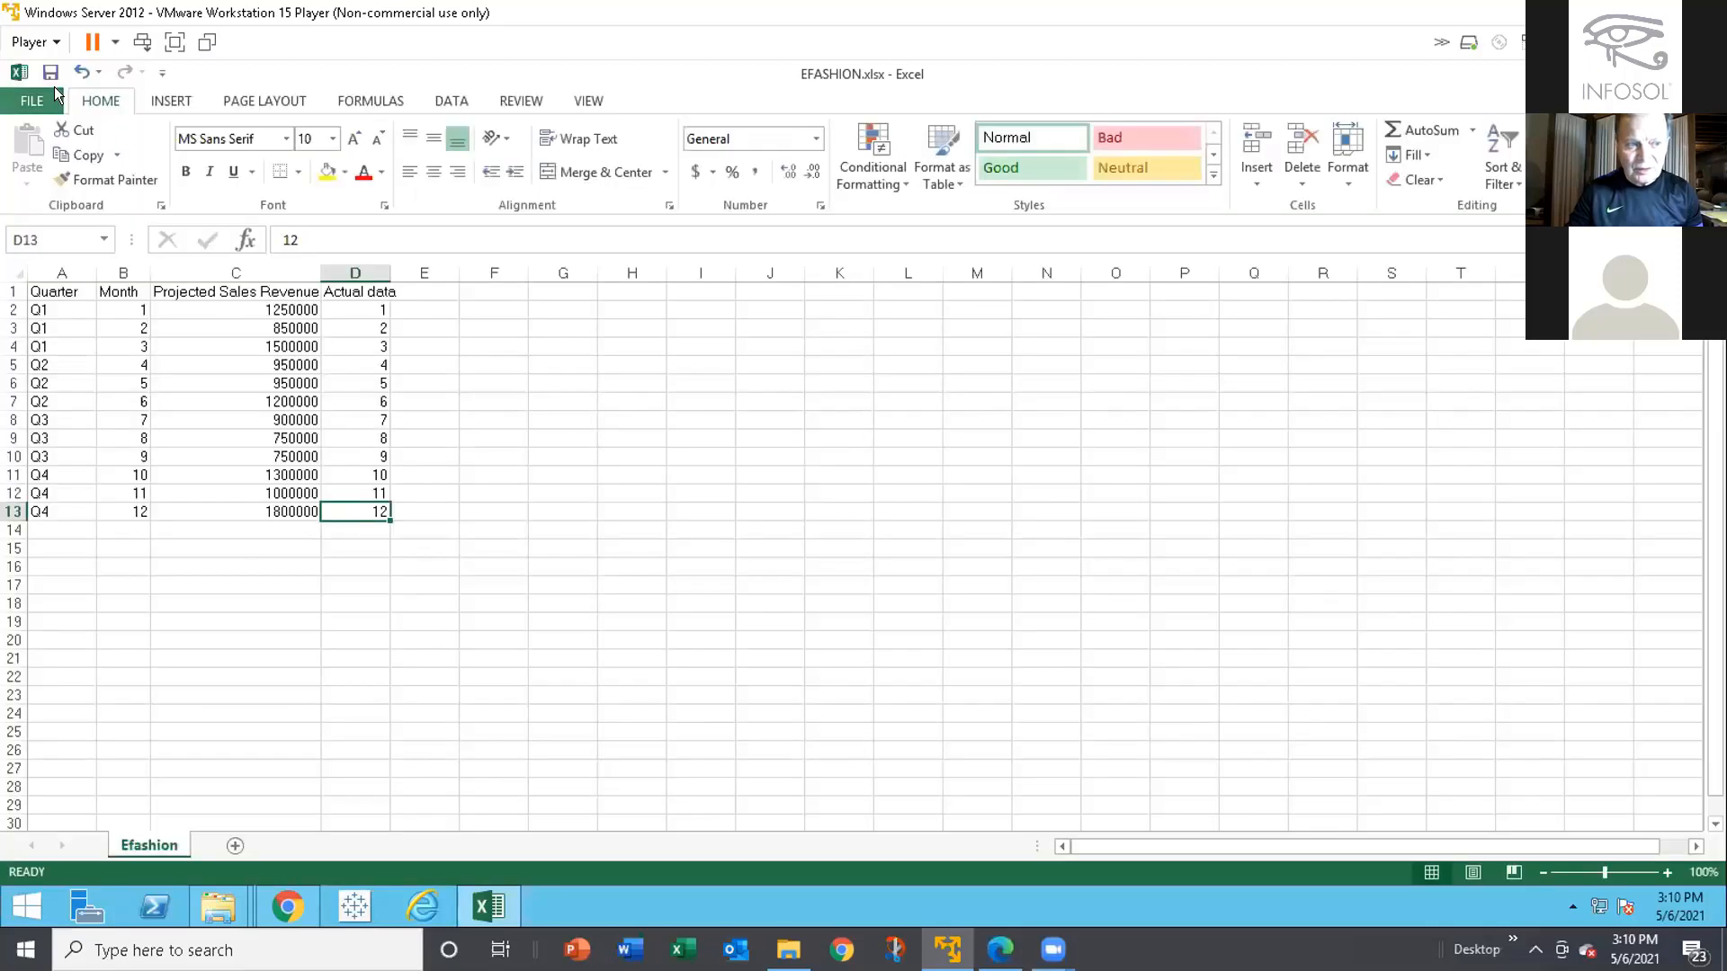
click(31, 101)
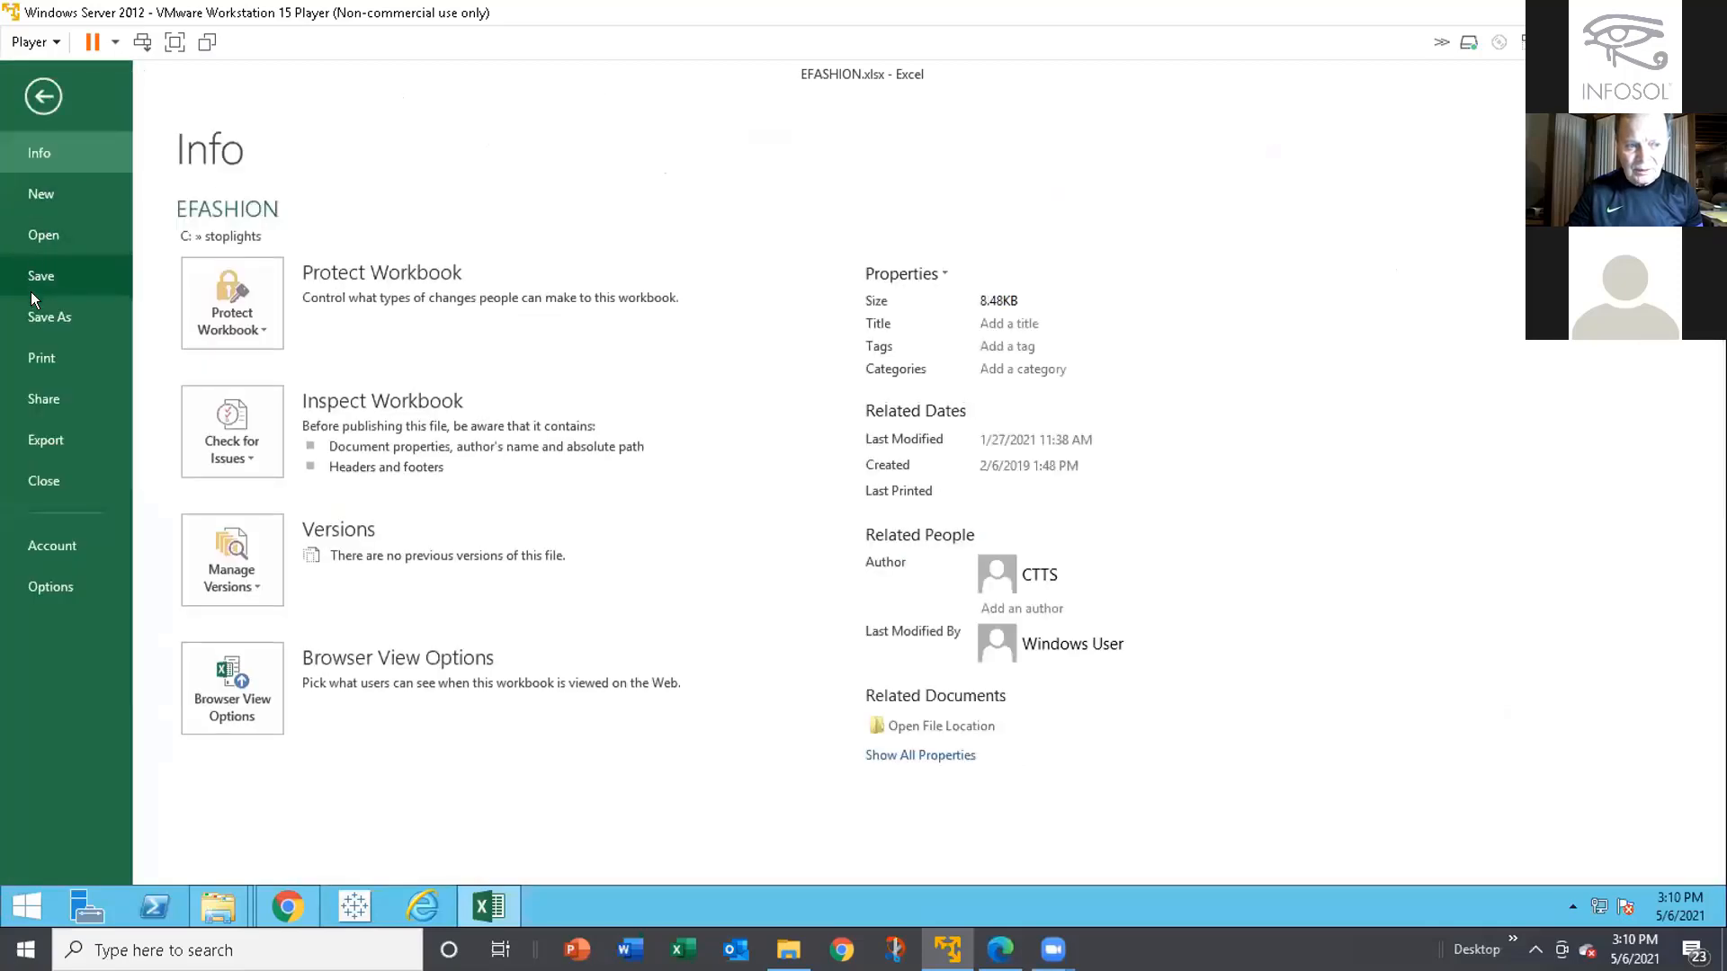
click(36, 316)
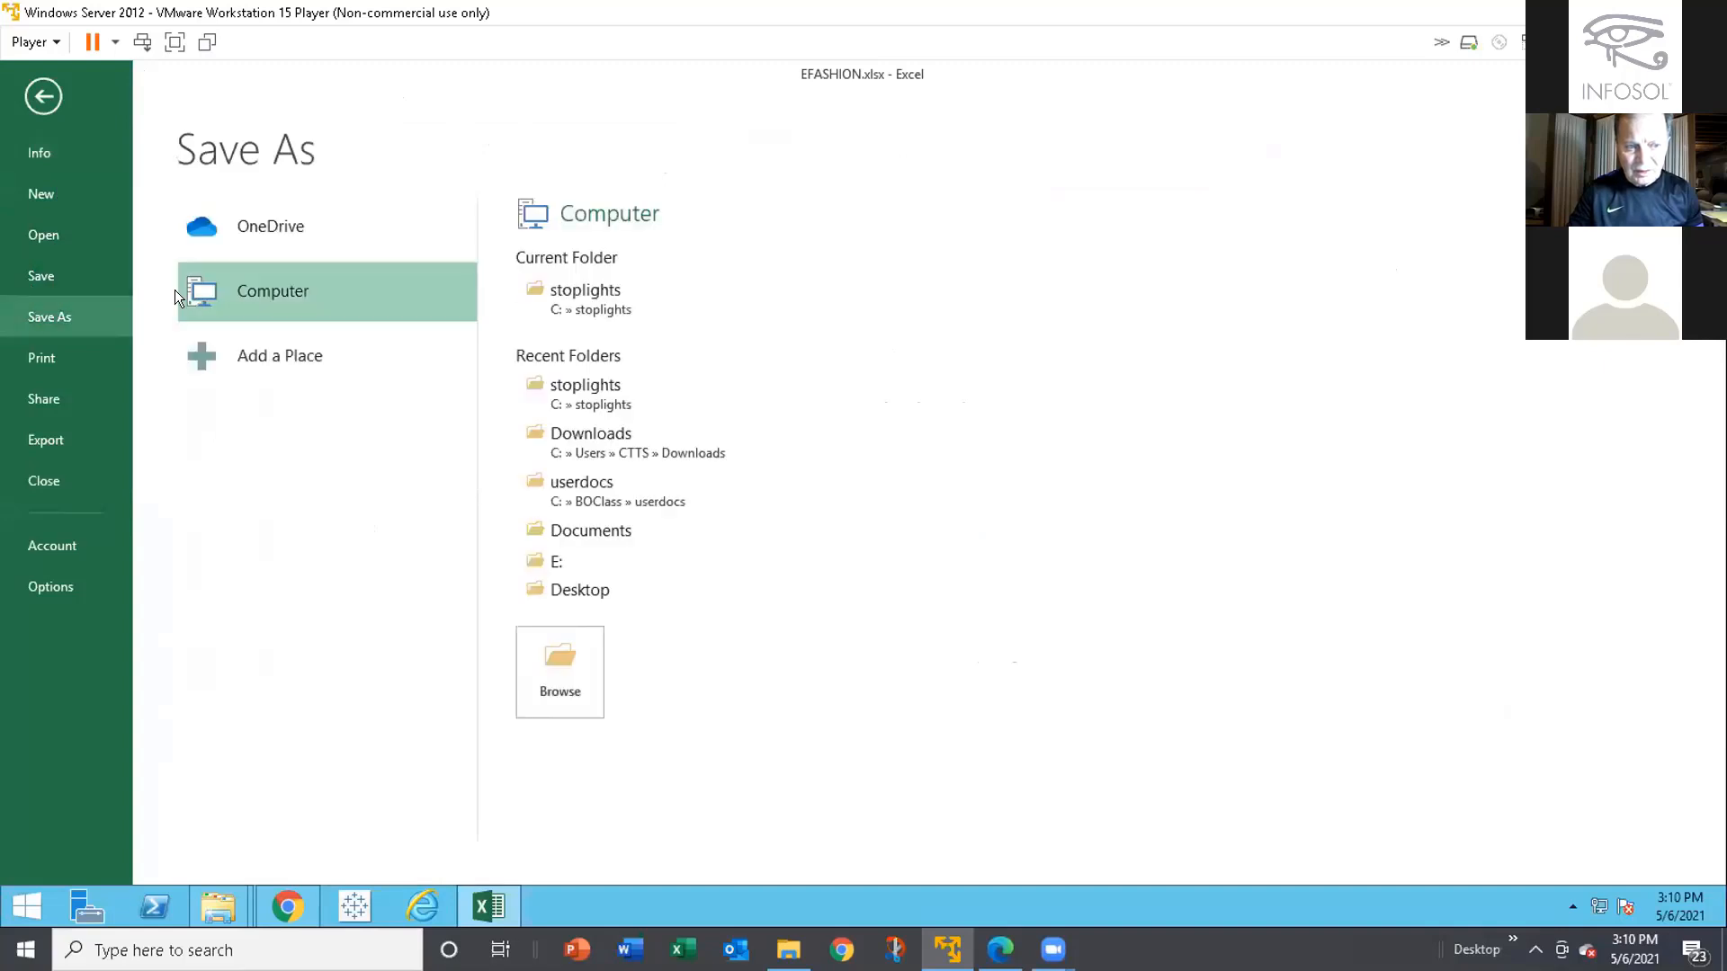
click(45, 270)
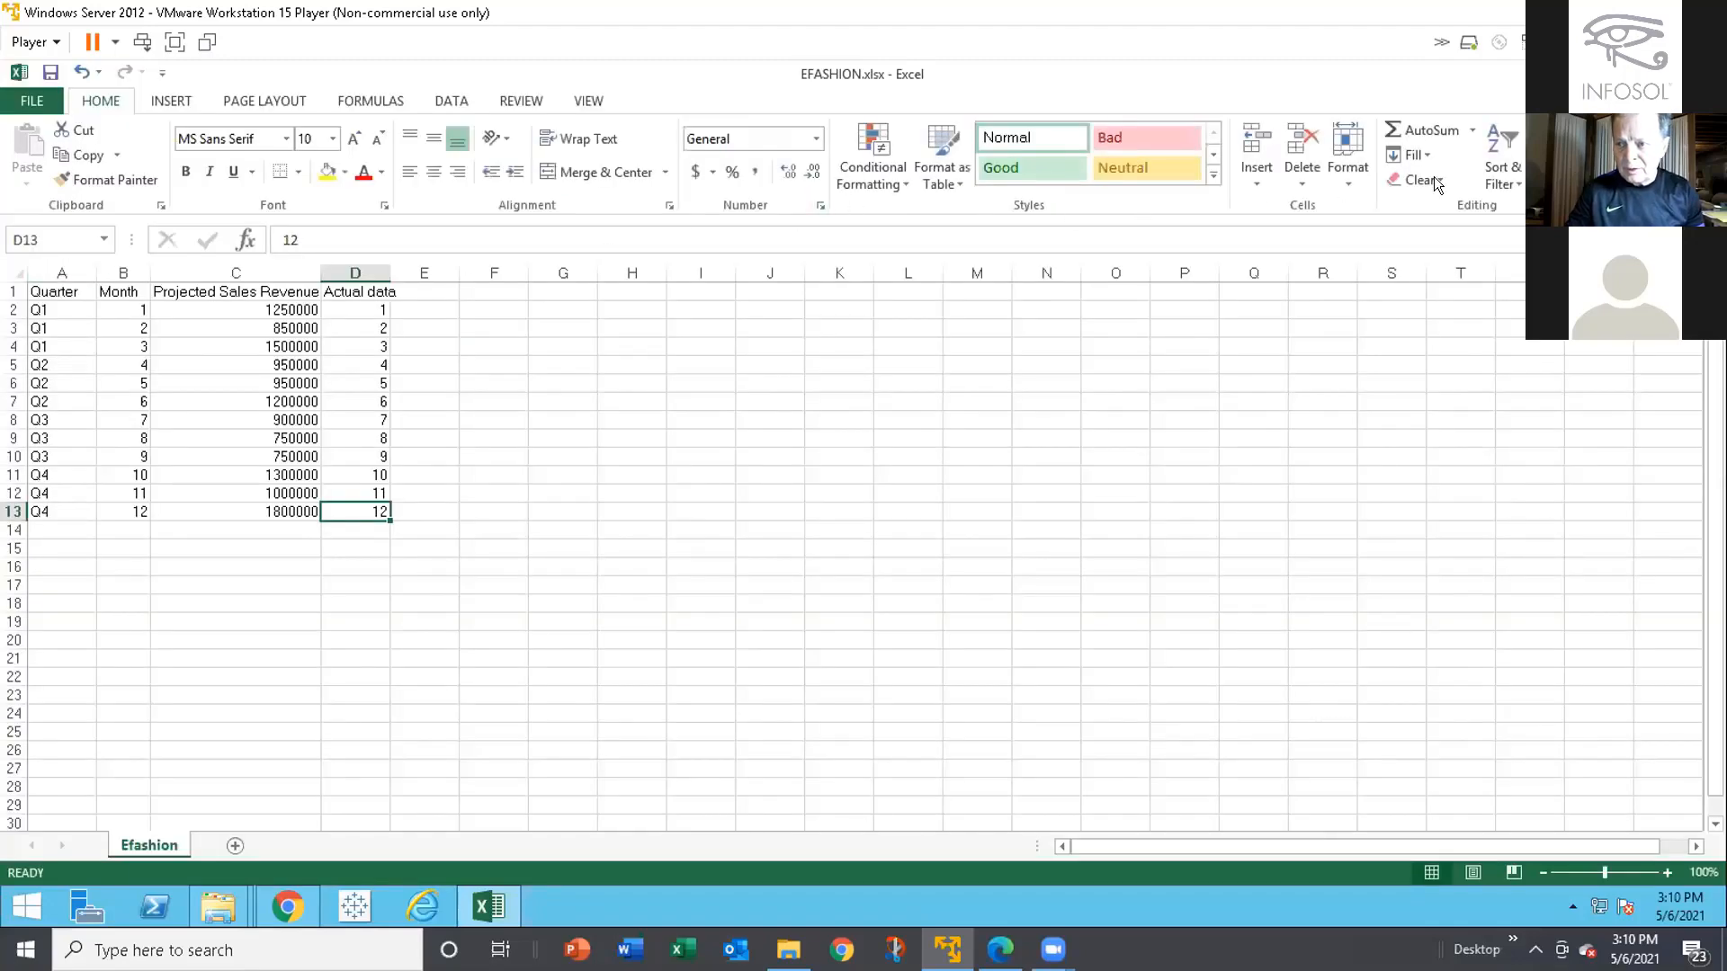
click(1708, 73)
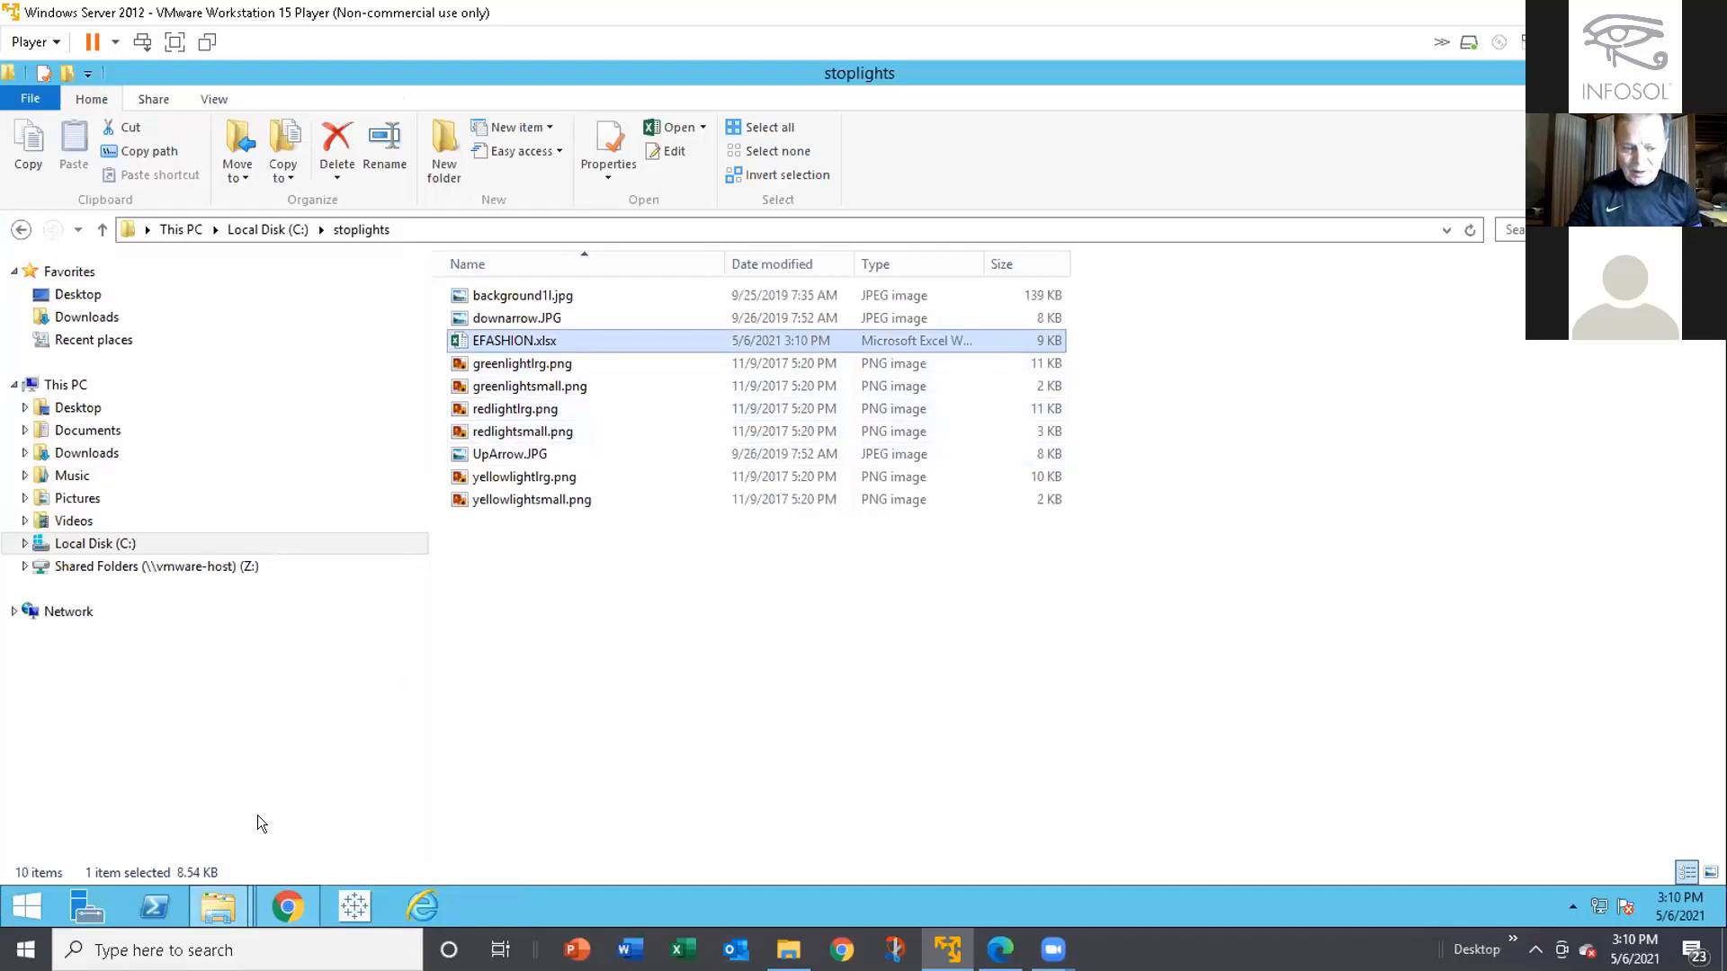
Switch to BI launch pad in Chrome and open the Replace File dialog for the EFASHION workbook in the Excel folder
click(269, 899)
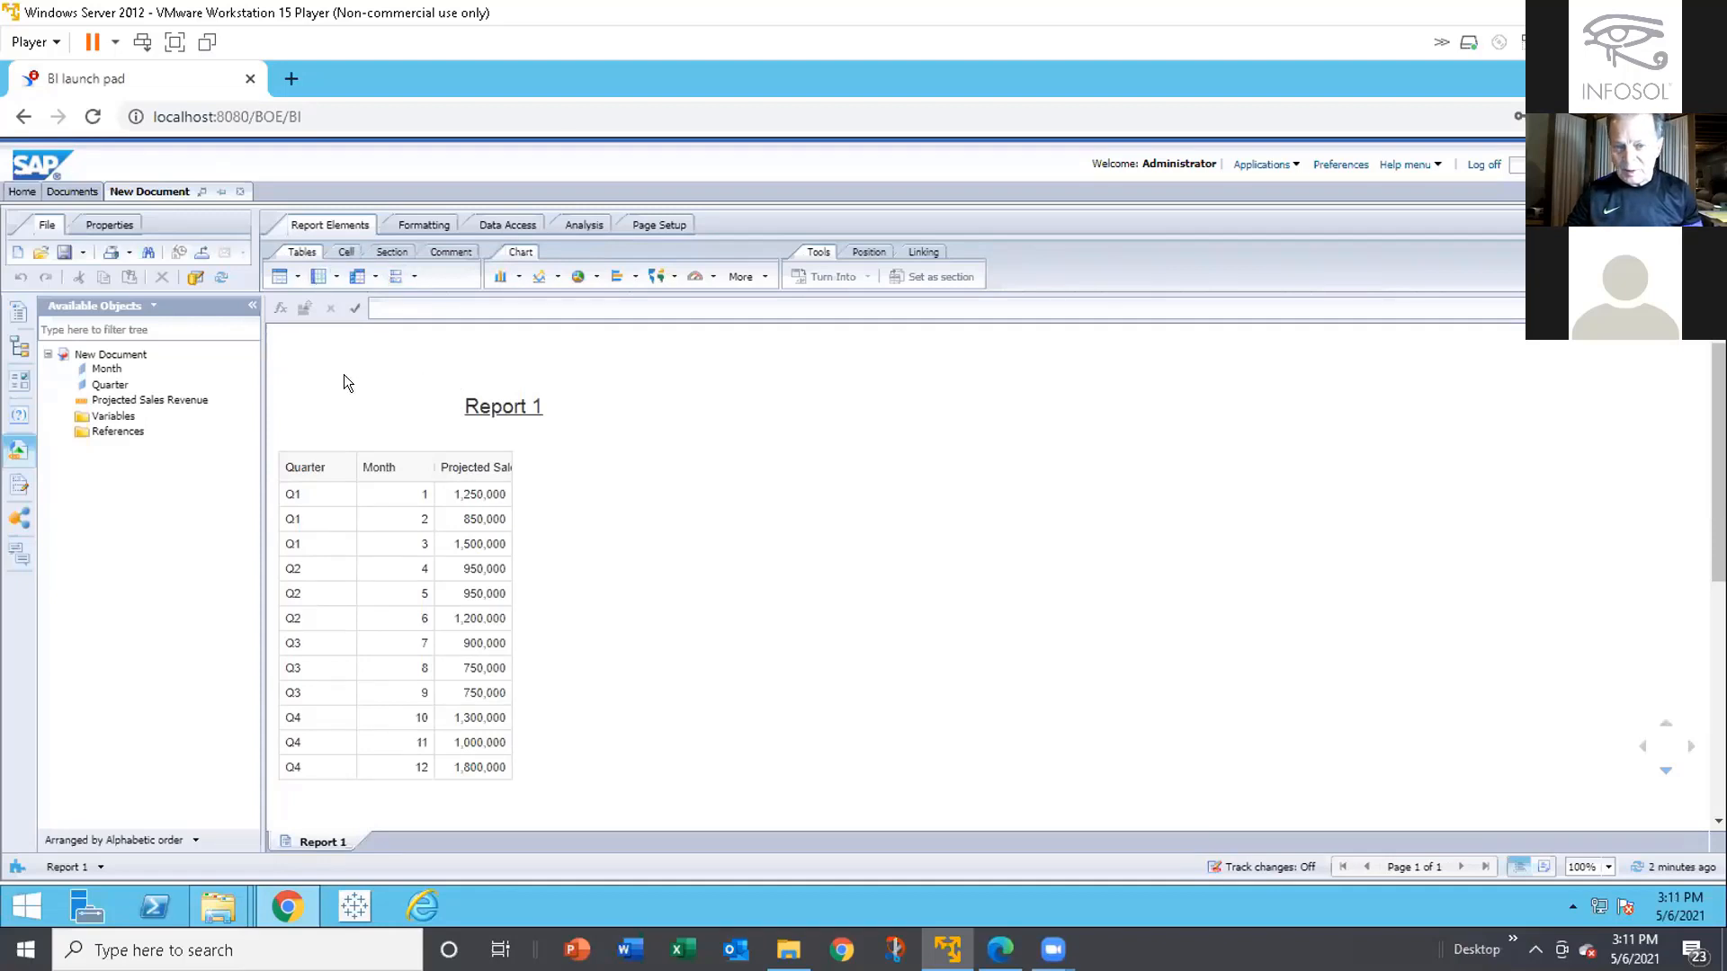
click(84, 193)
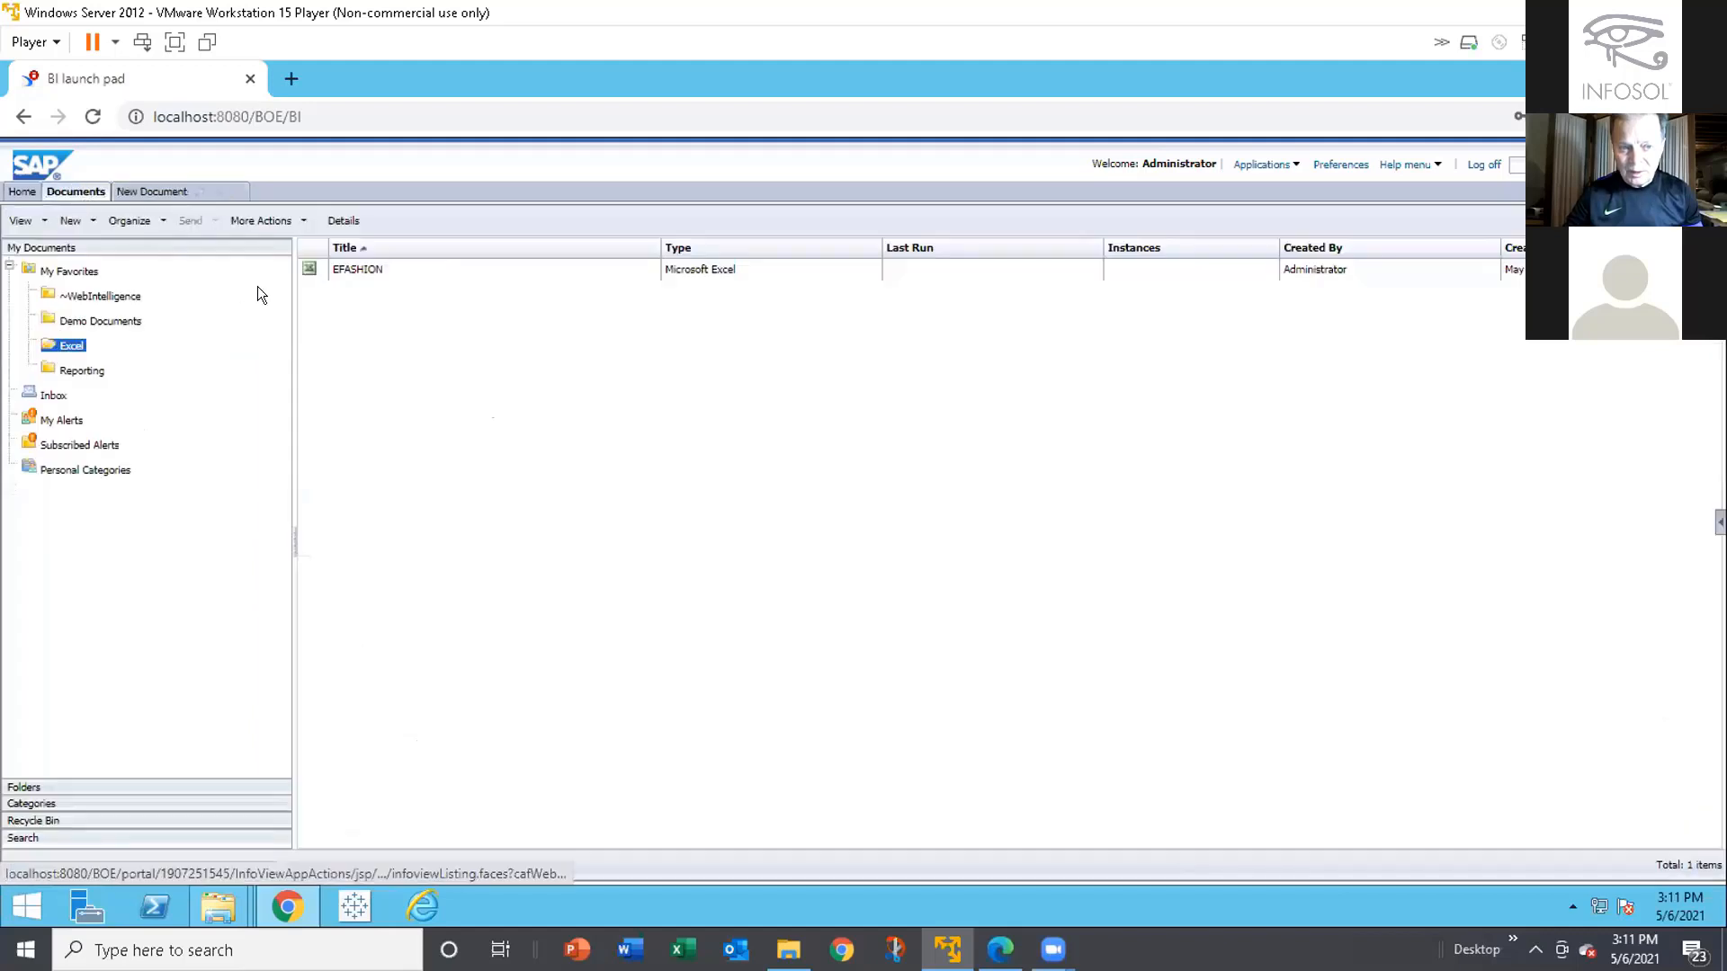
click(333, 272)
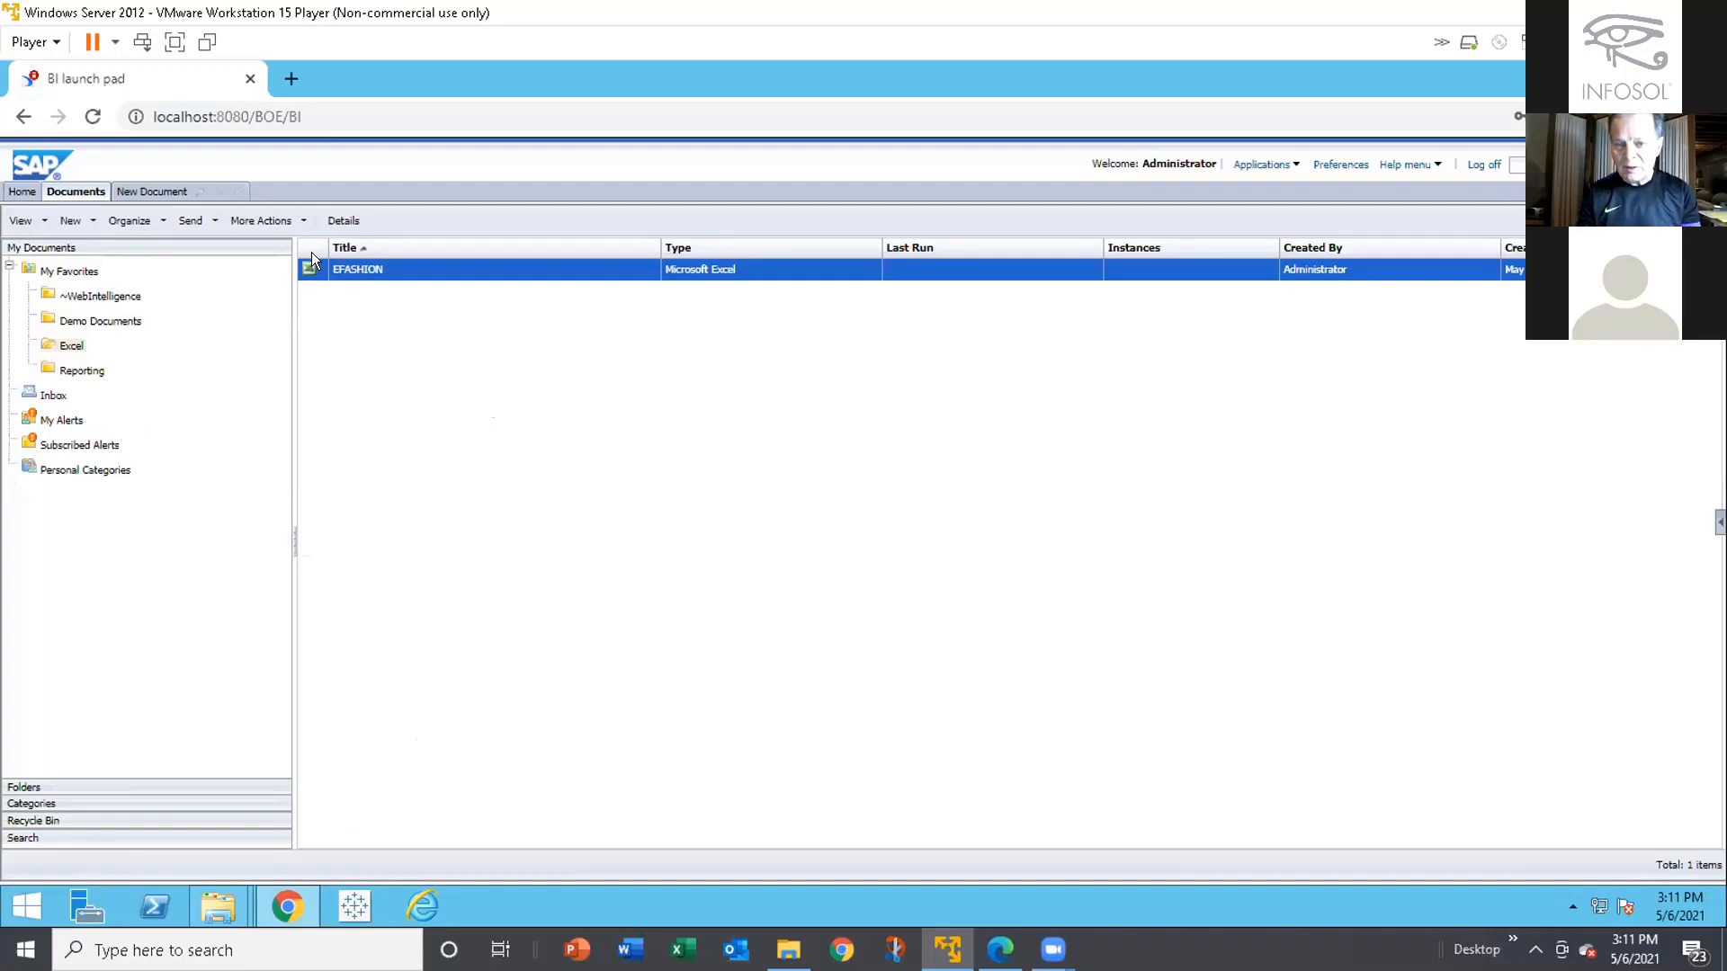
right_click(359, 259)
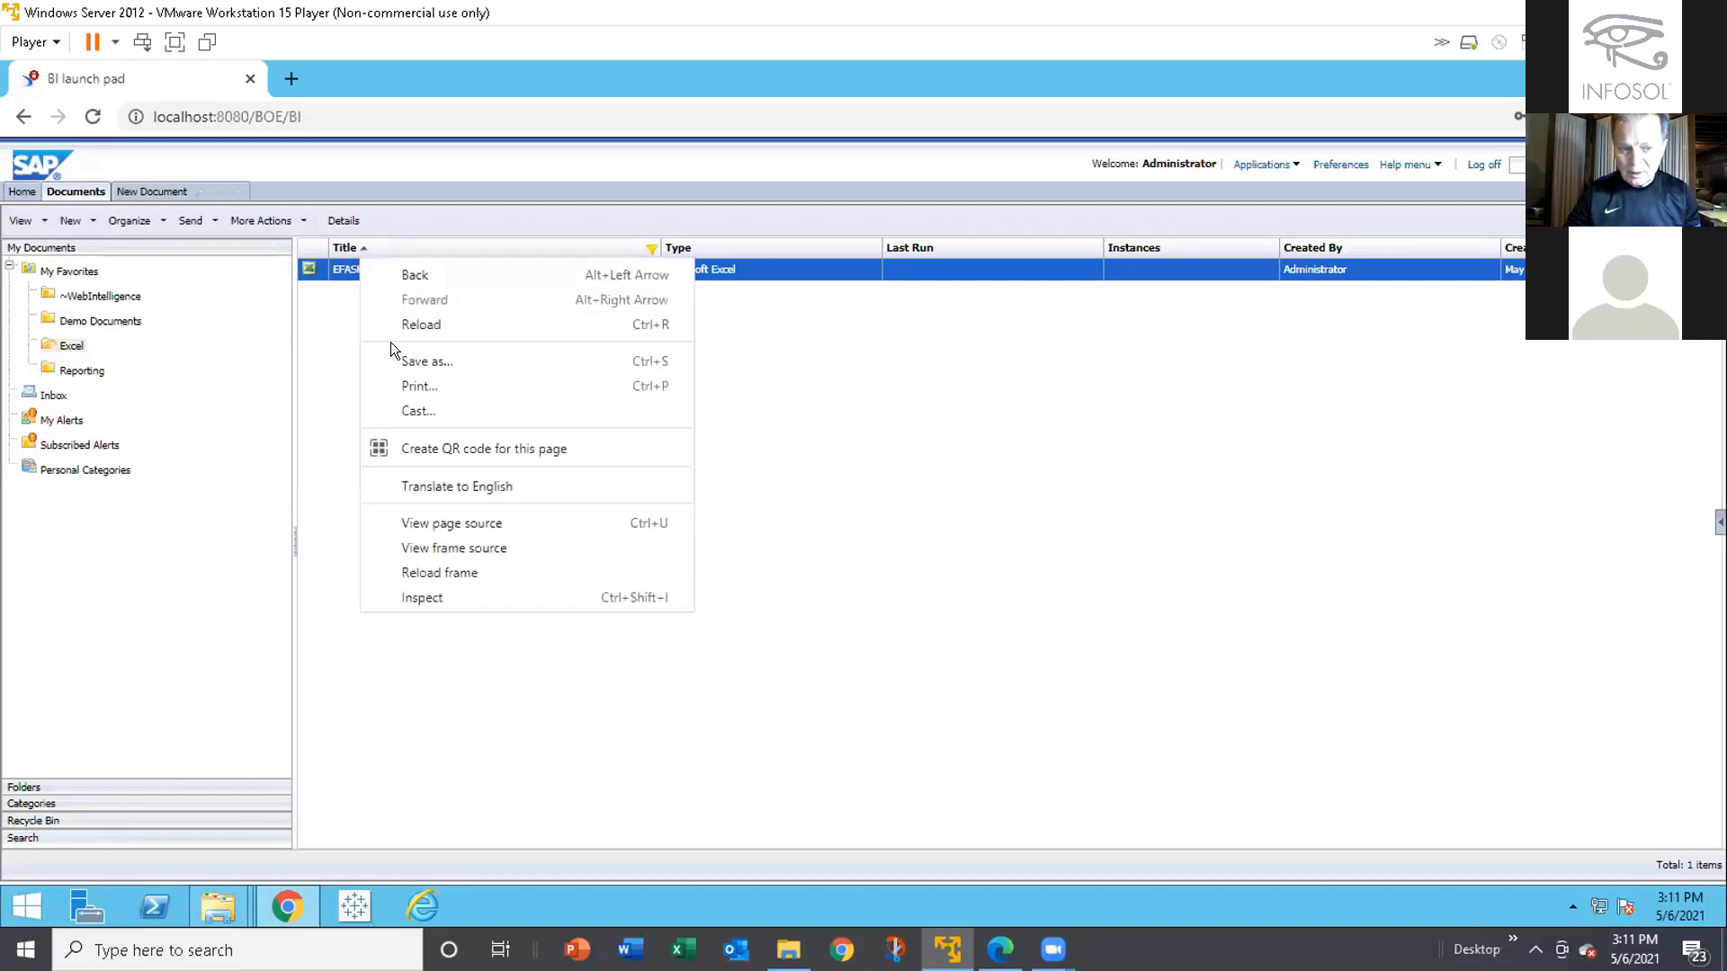
click(317, 295)
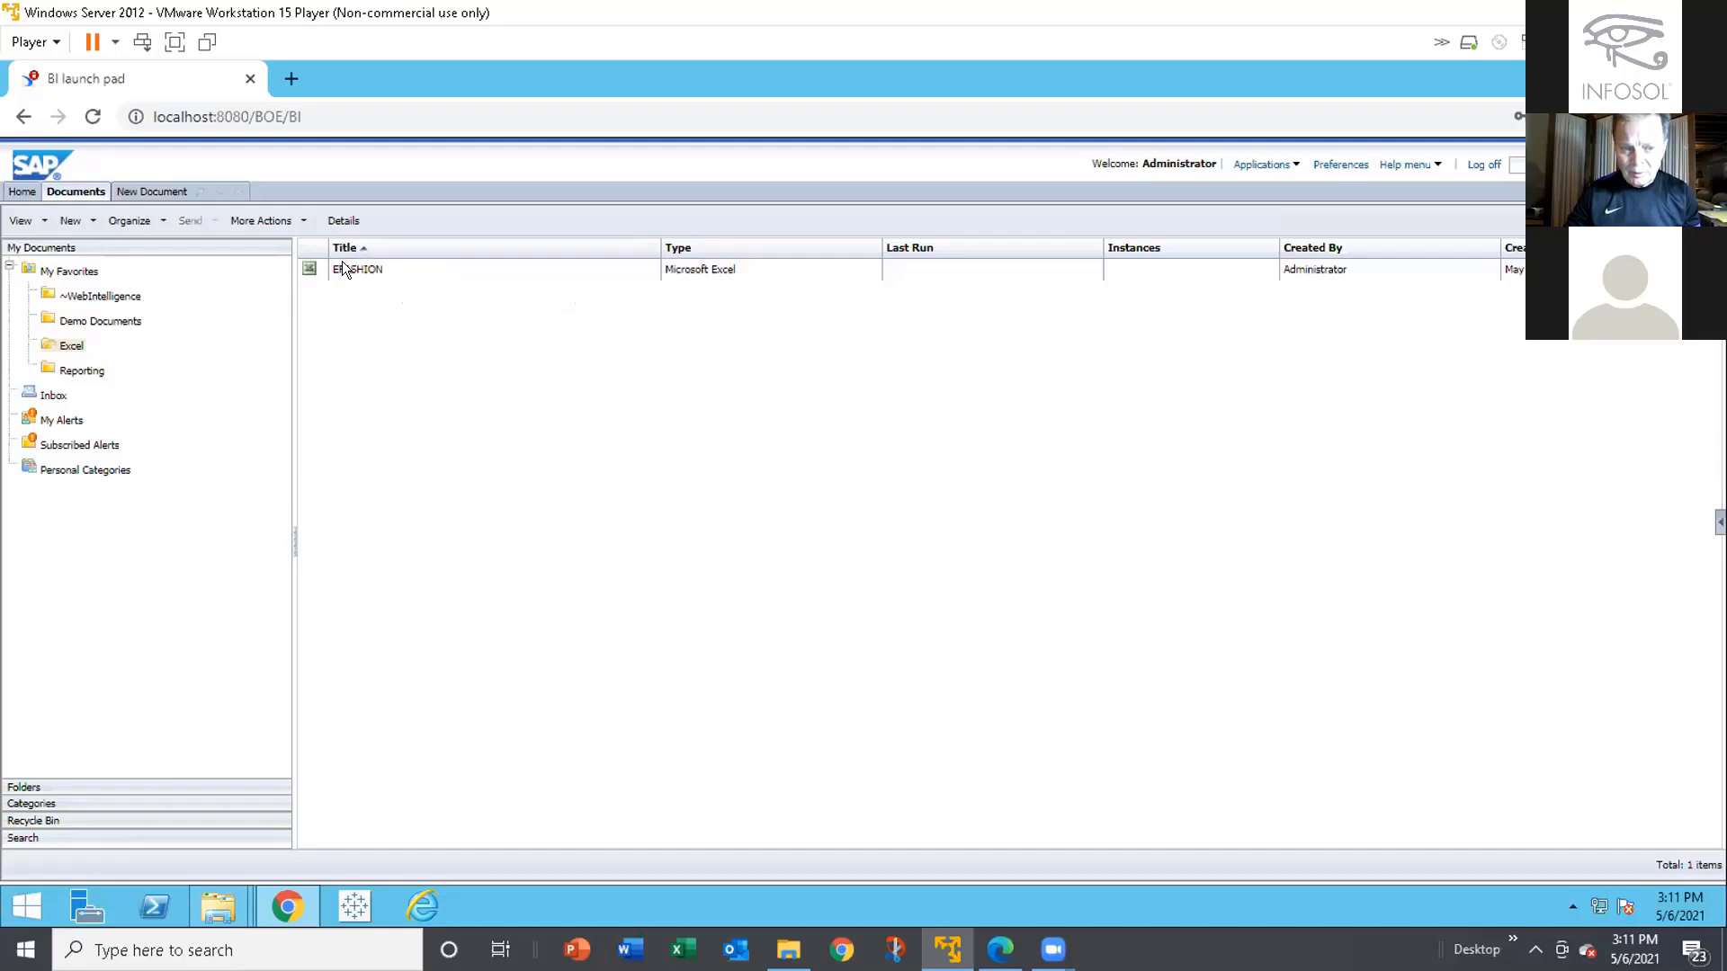
right_click(341, 272)
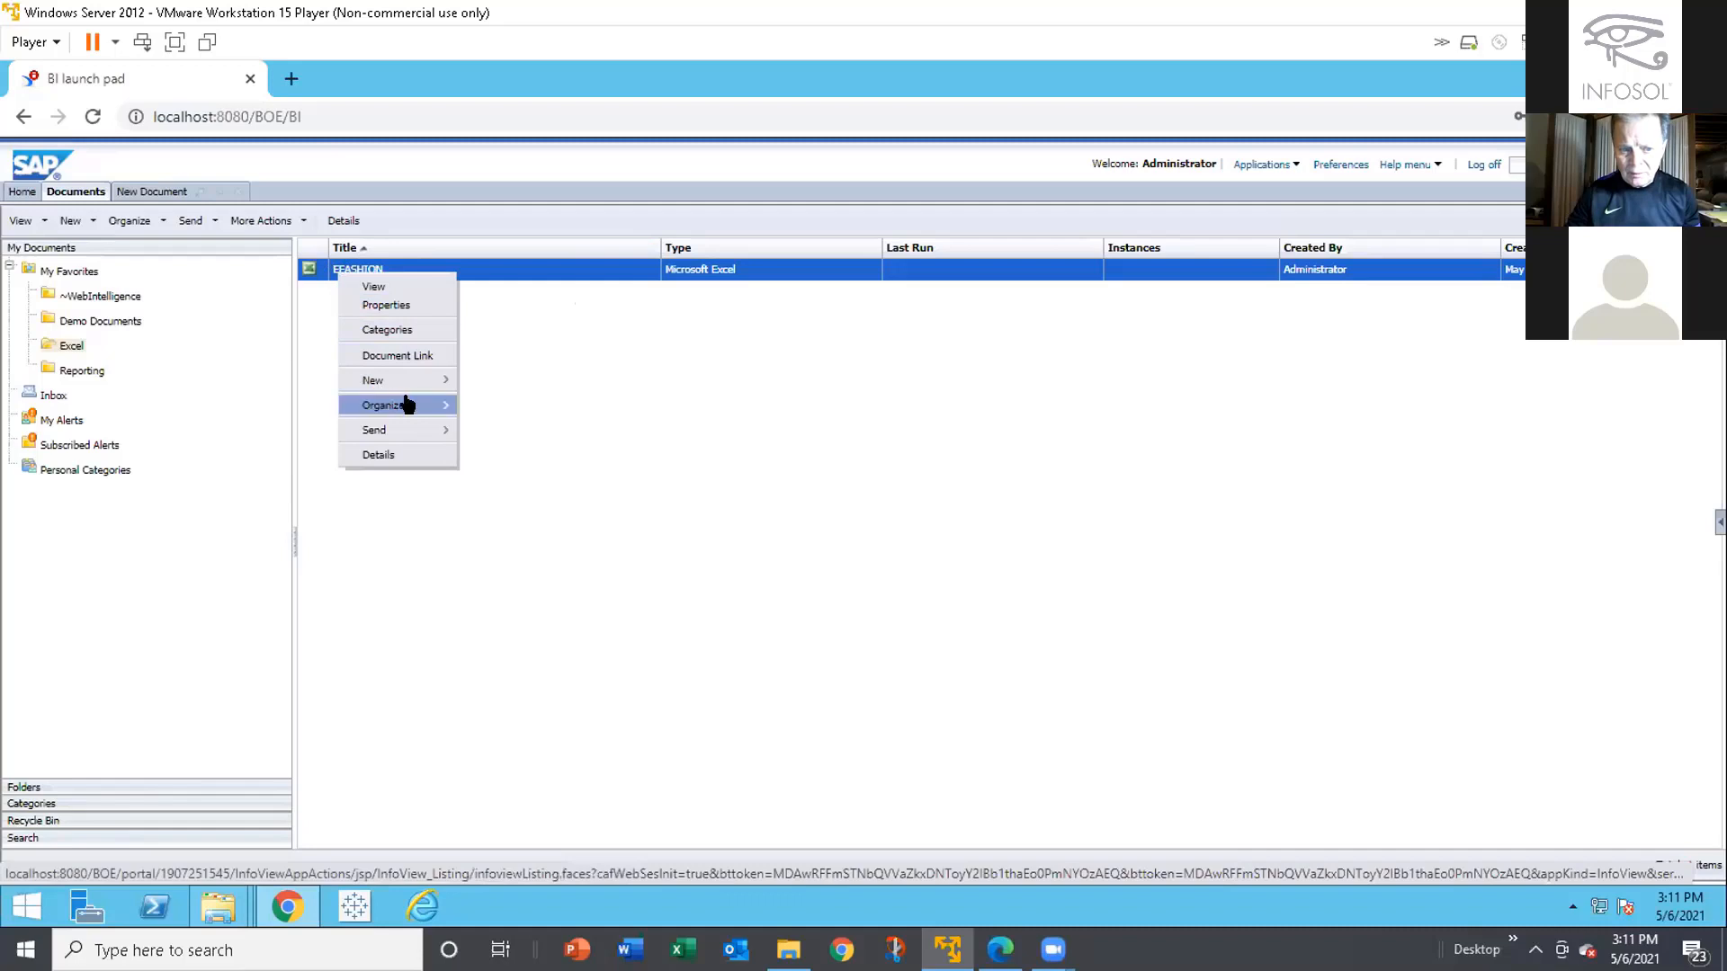
mouse_move(436, 404)
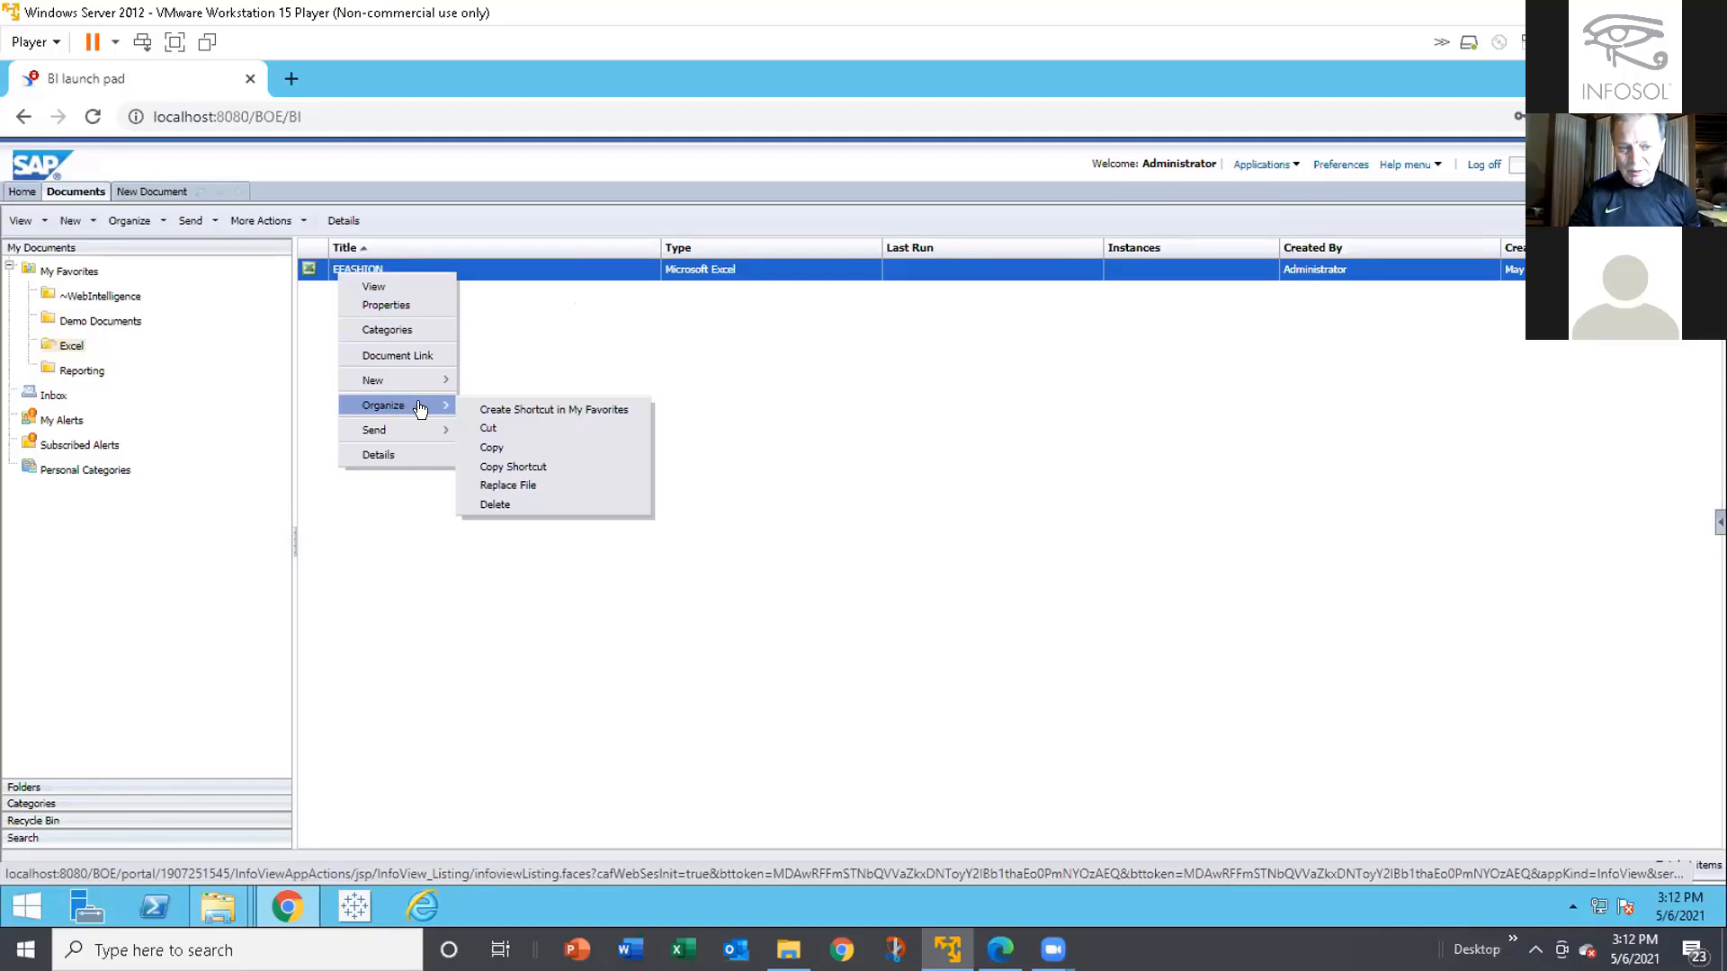
click(494, 487)
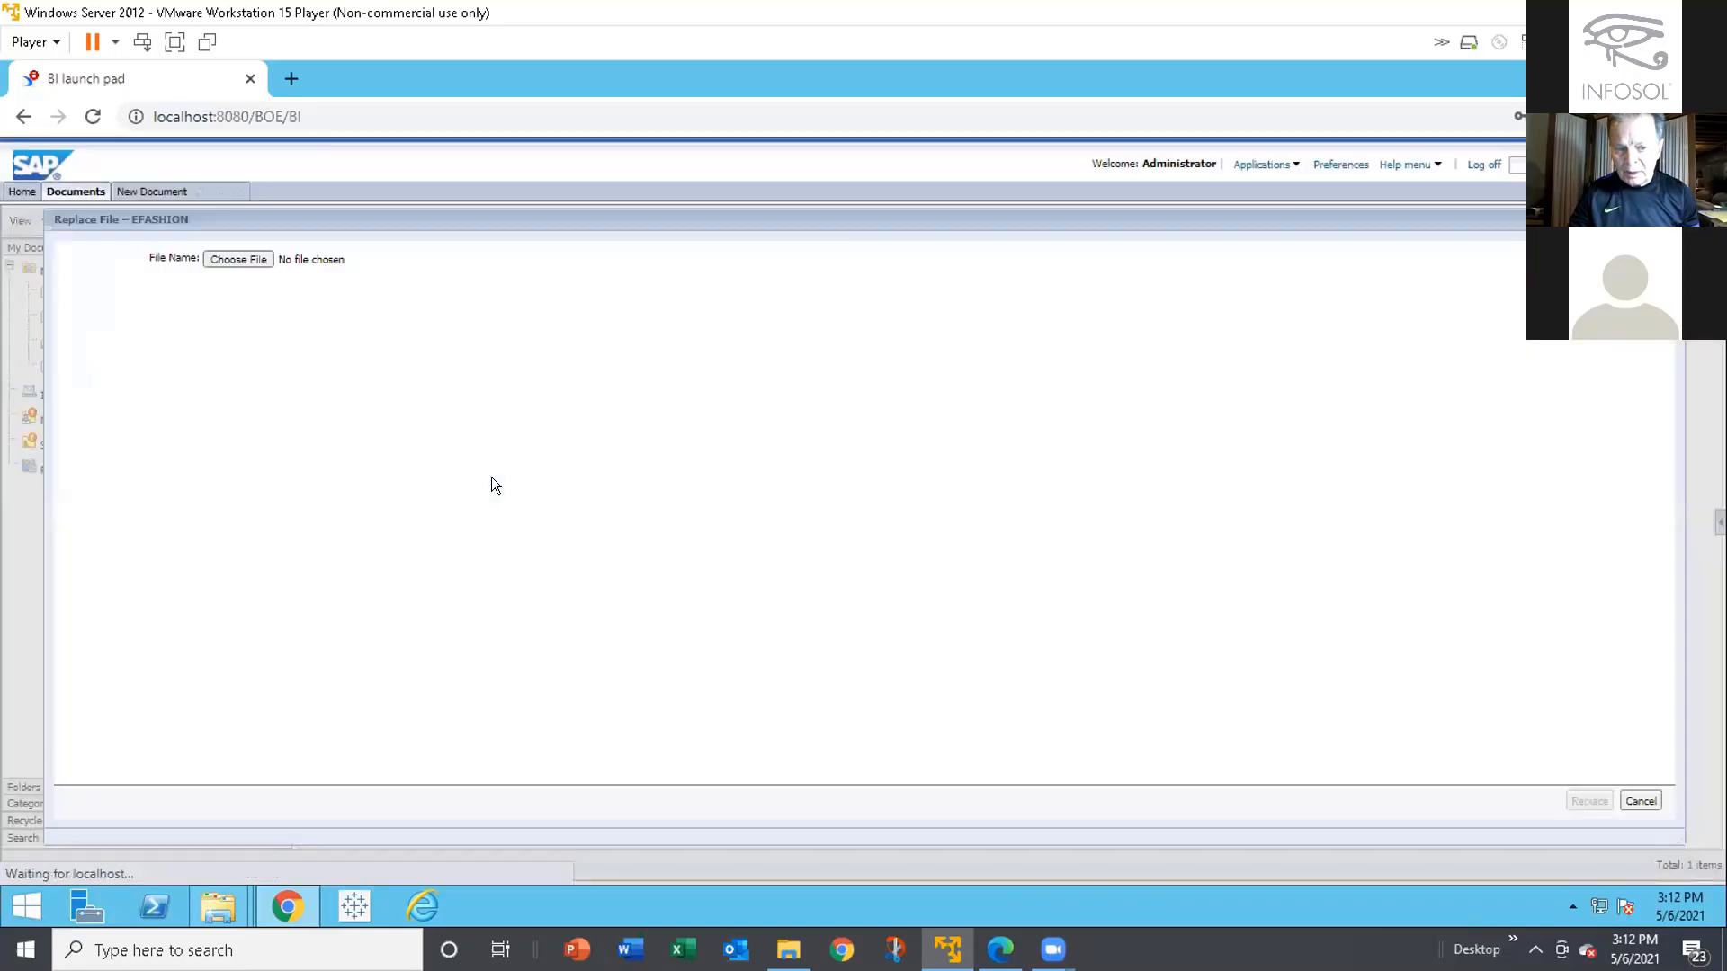
Replace the stored EFASHION workbook with EFASHION.xlsx from the stoplights folder, overwriting the existing file
click(258, 258)
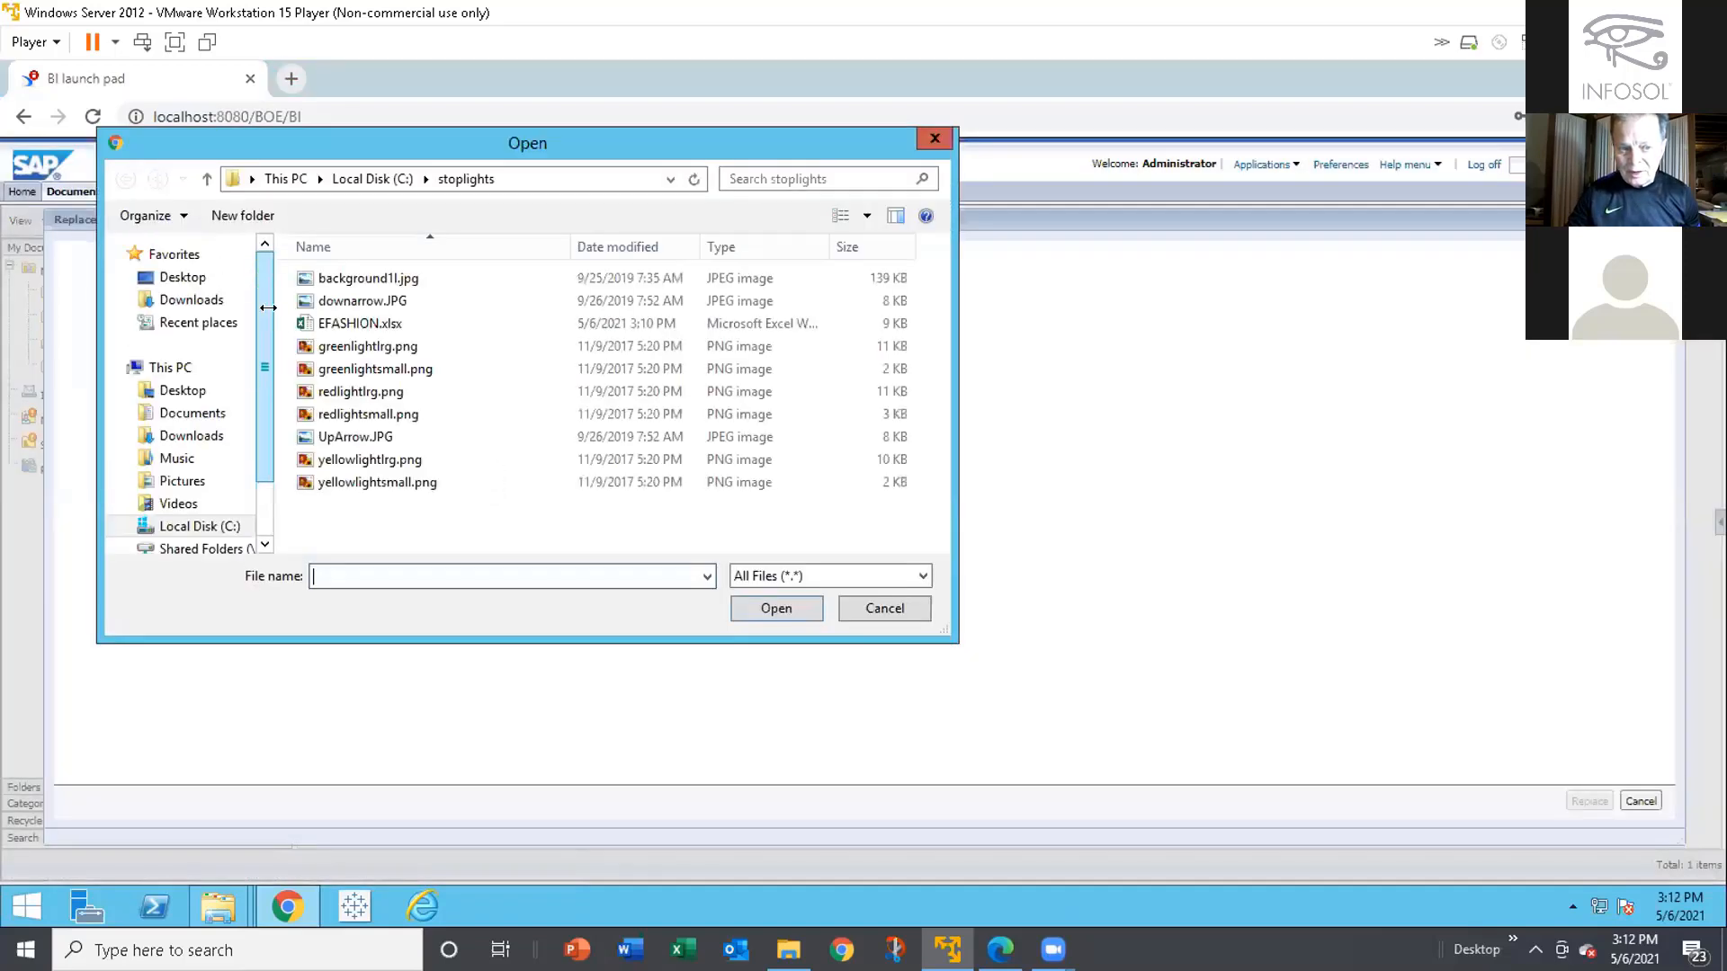
click(335, 322)
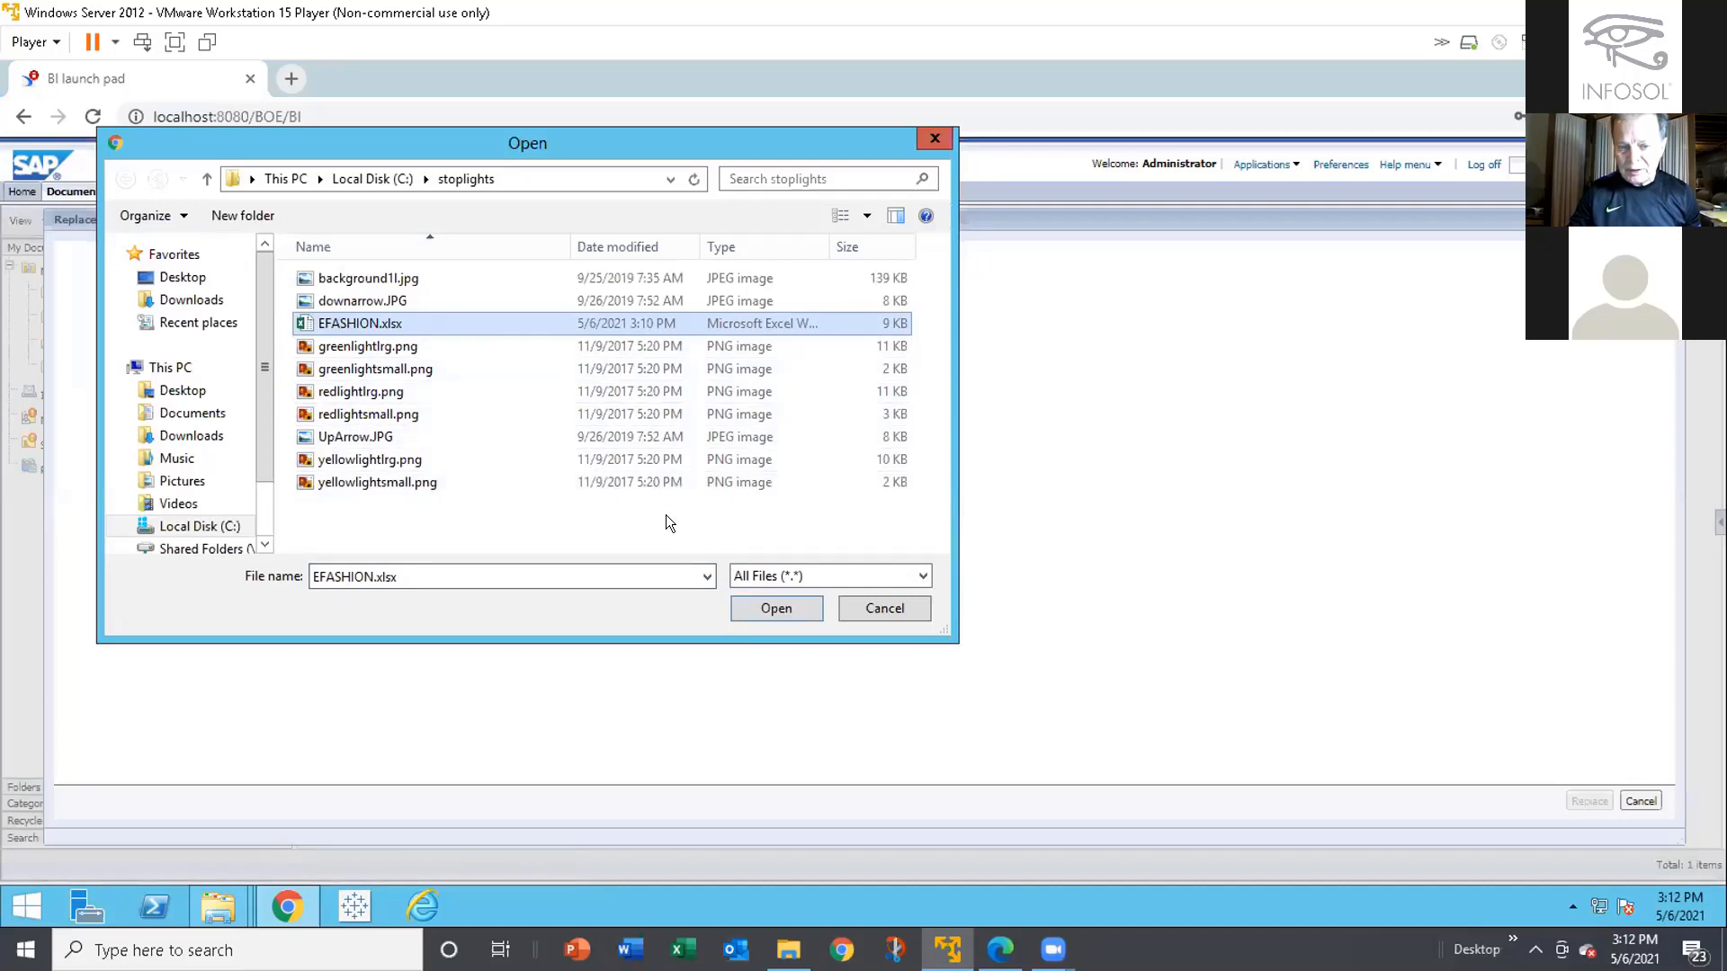
click(763, 601)
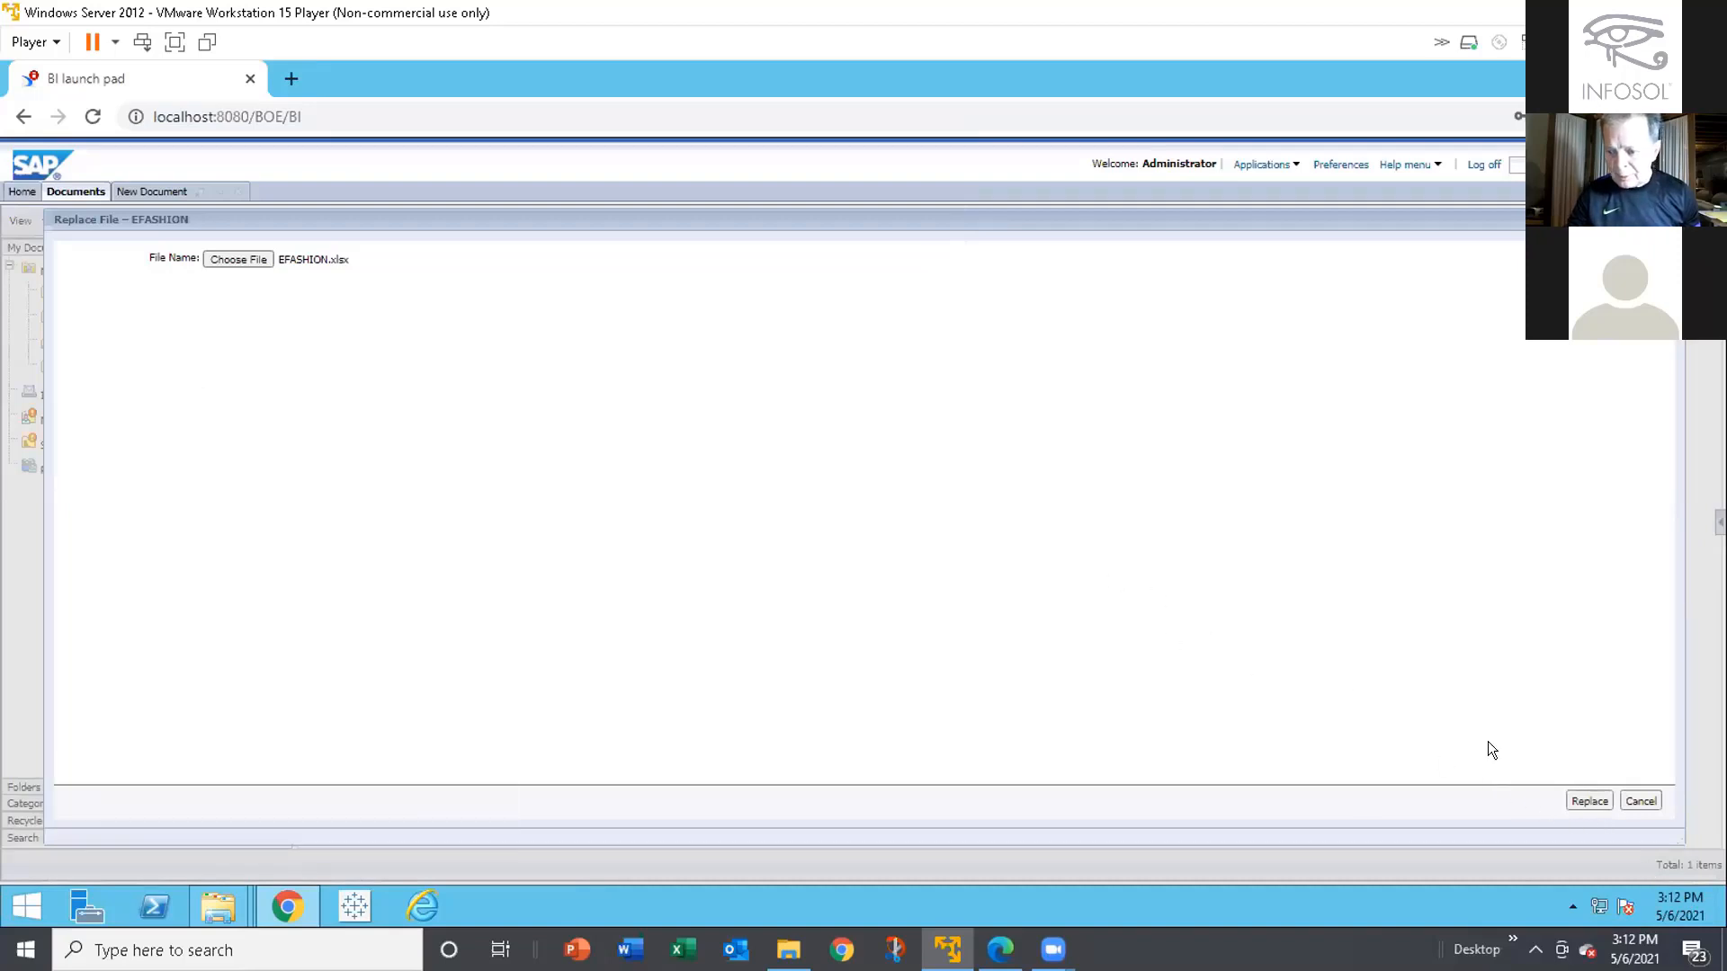
click(1585, 800)
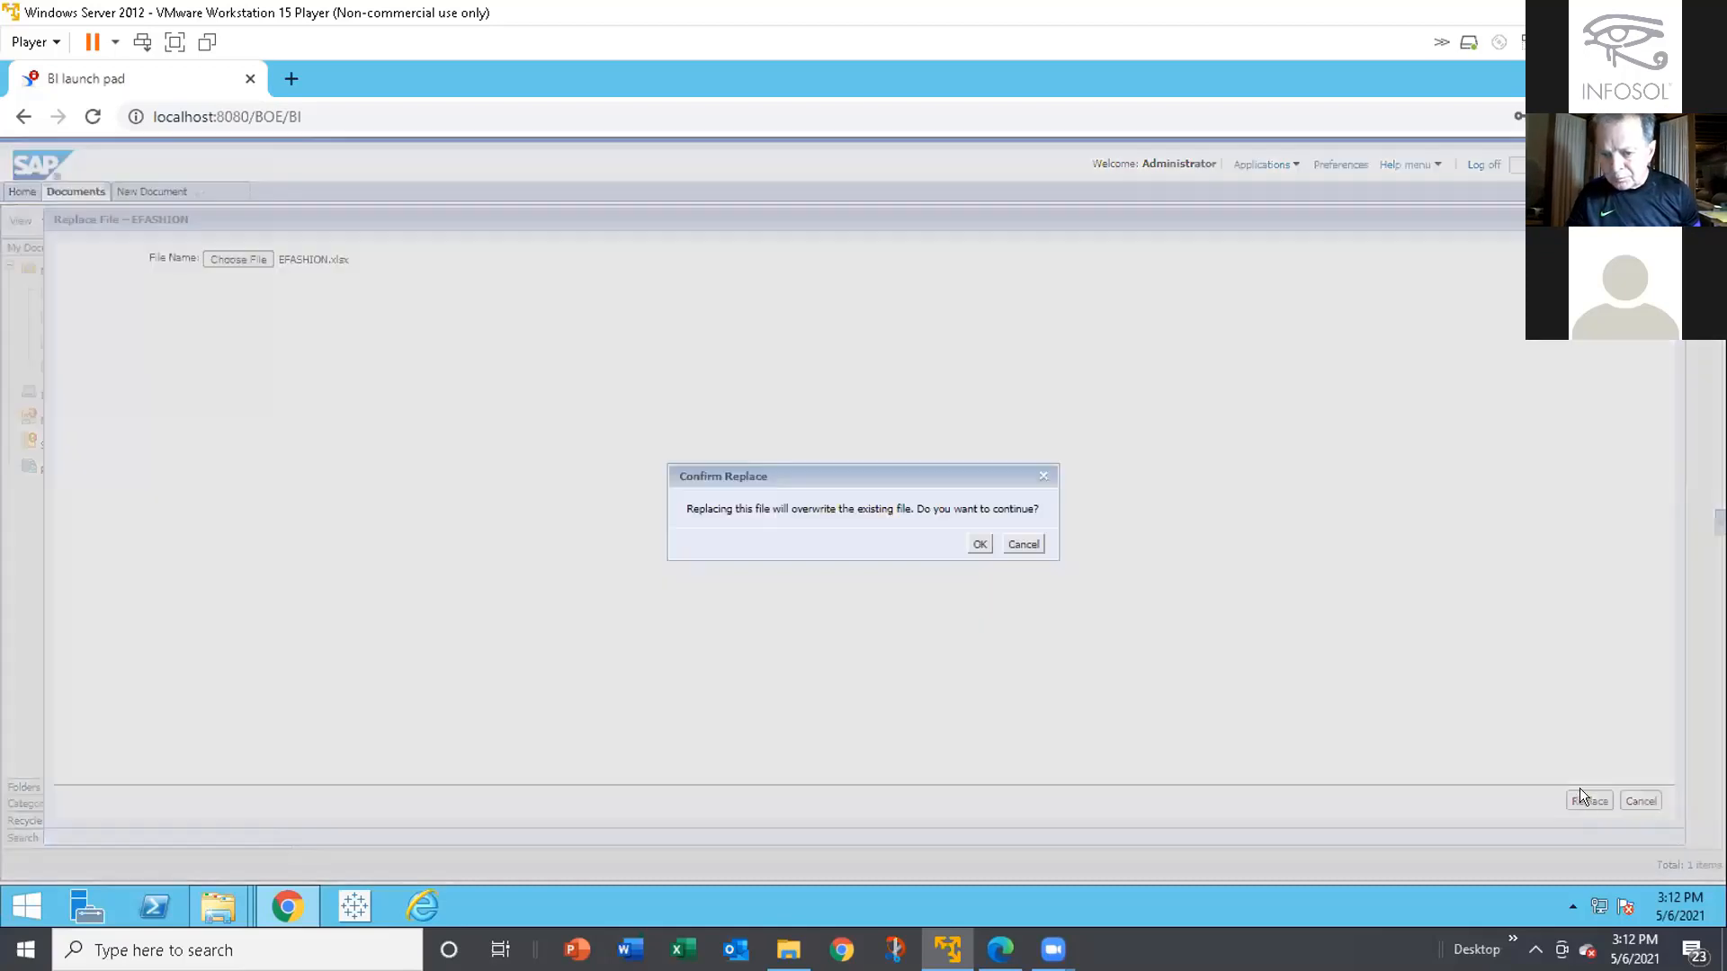
click(1019, 544)
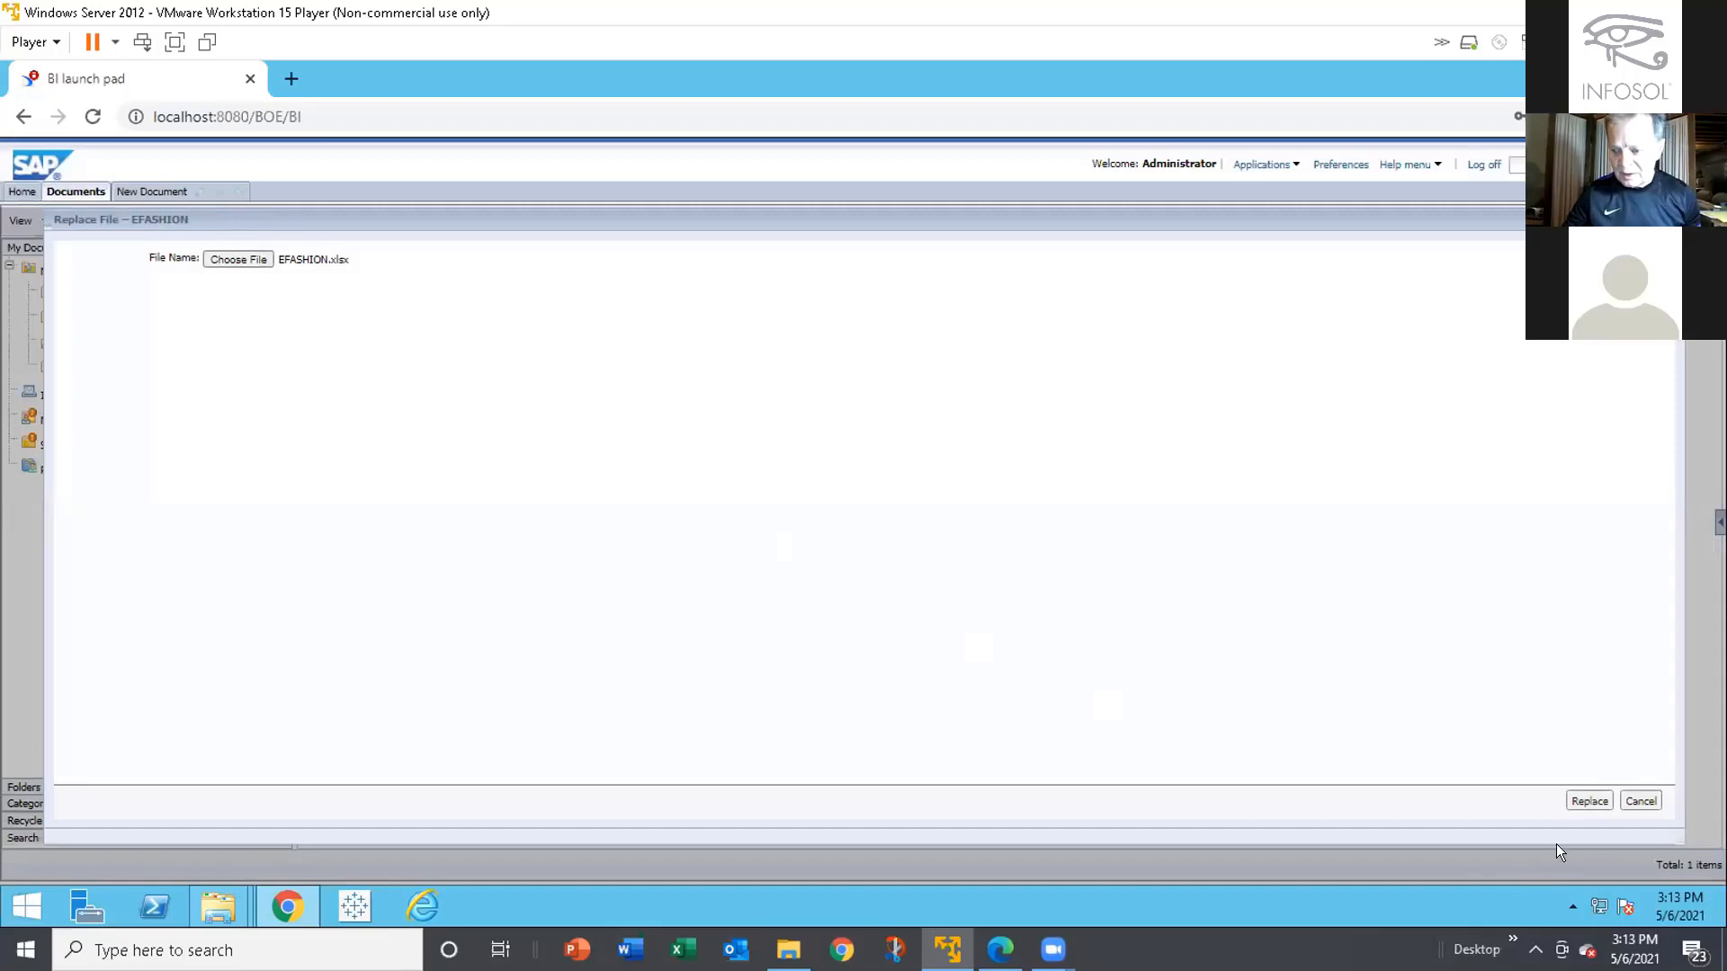
click(1587, 801)
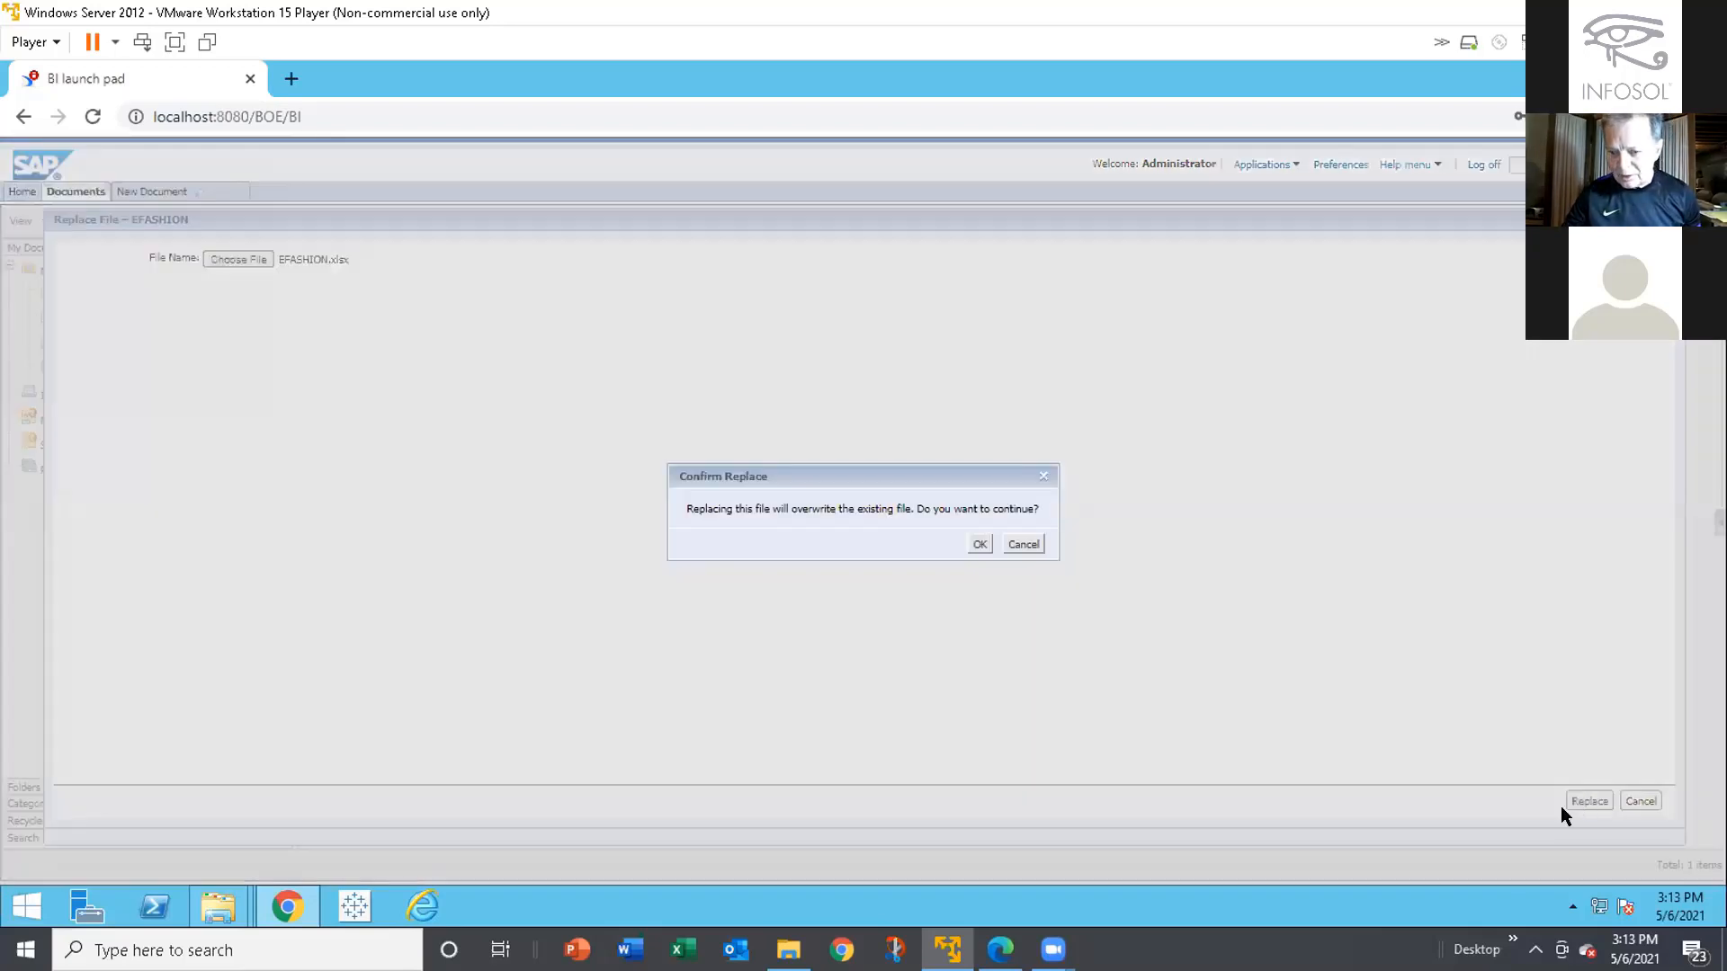
click(980, 544)
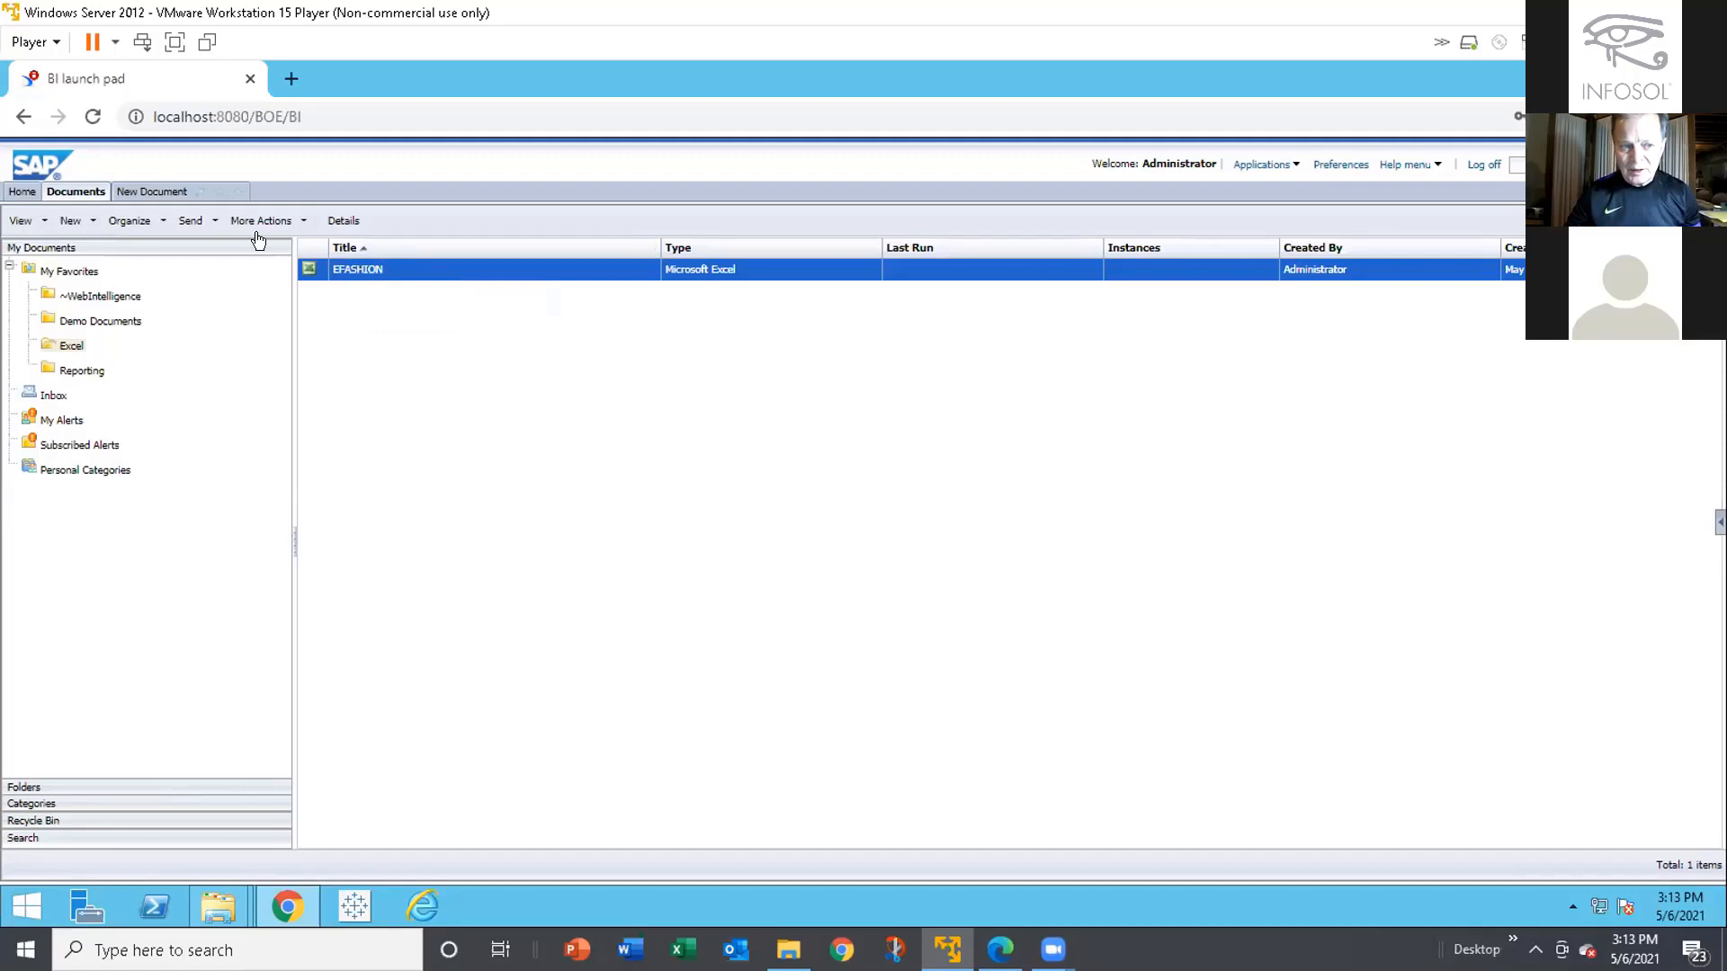
Edit the data provider of the New Document report, accepting the Efashion sheet with all fields and first-row column names
click(176, 189)
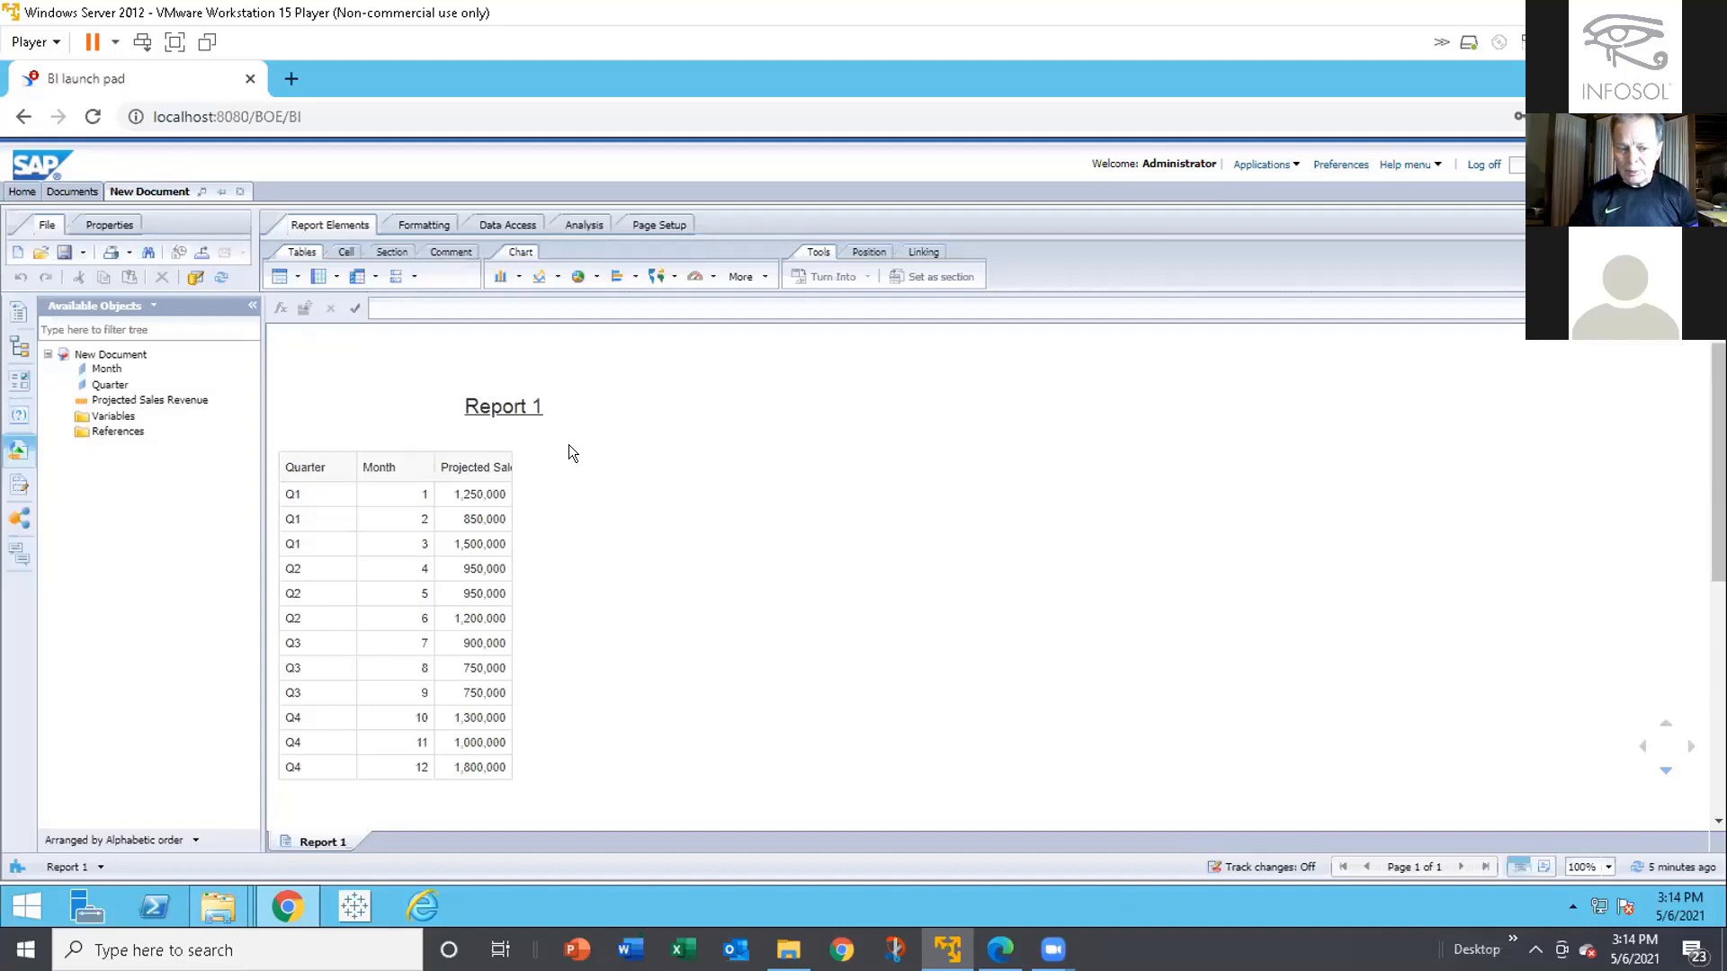
click(419, 349)
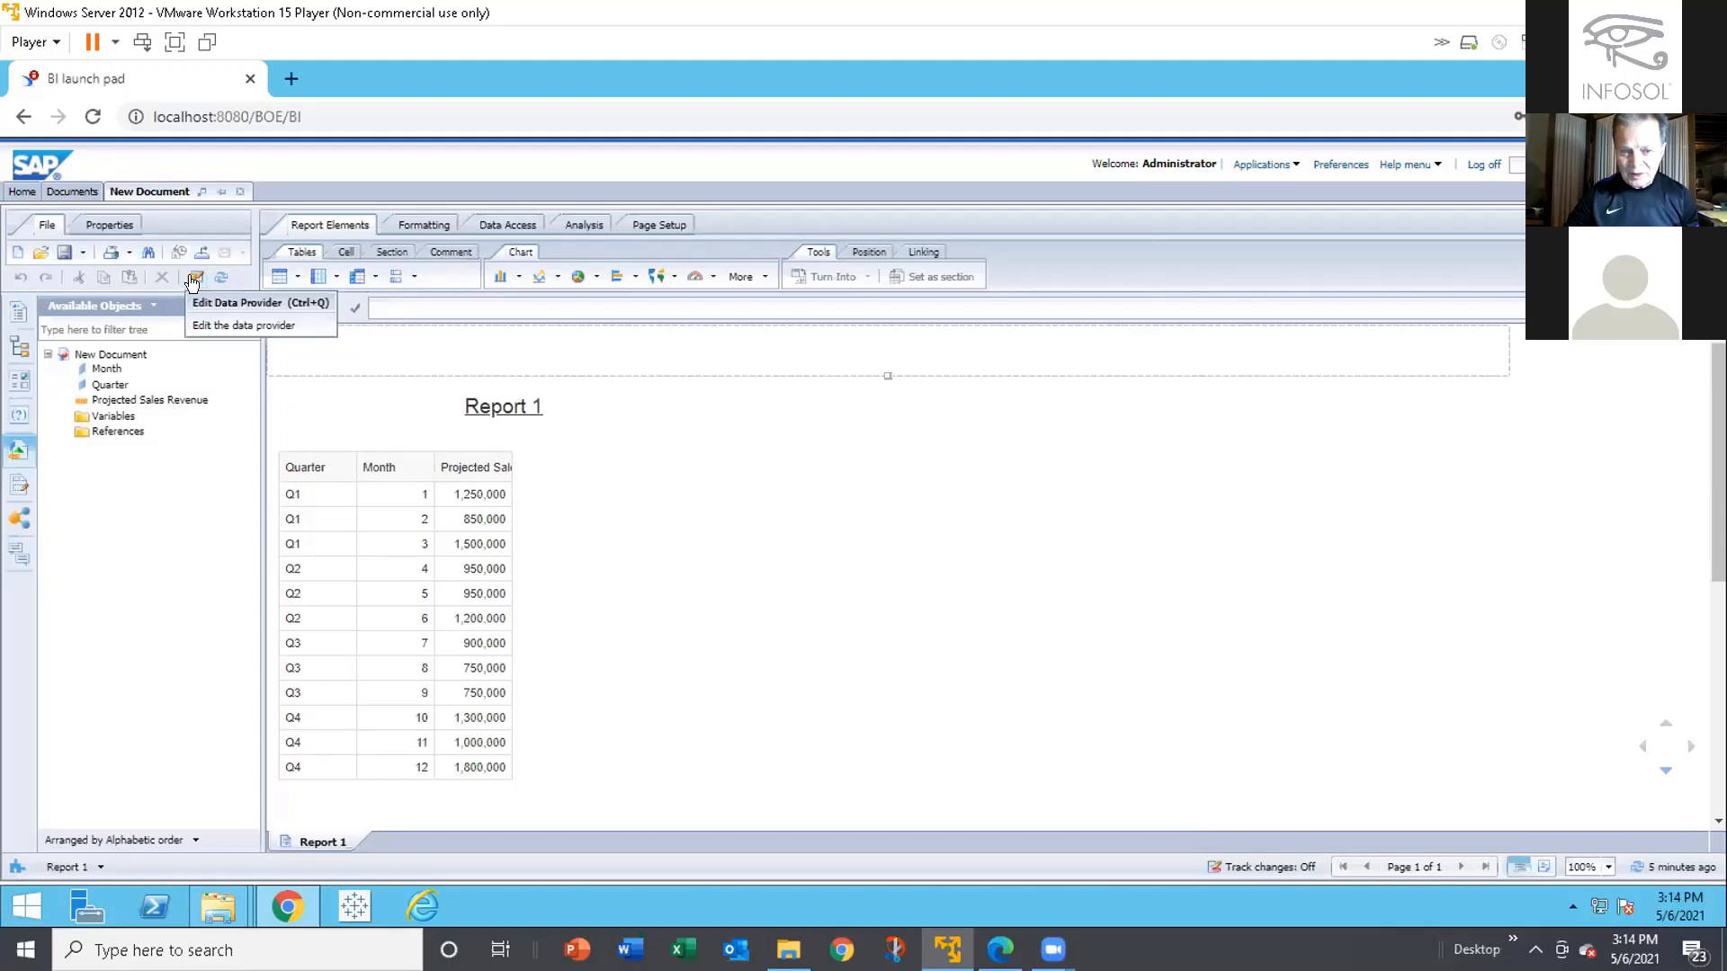
click(192, 280)
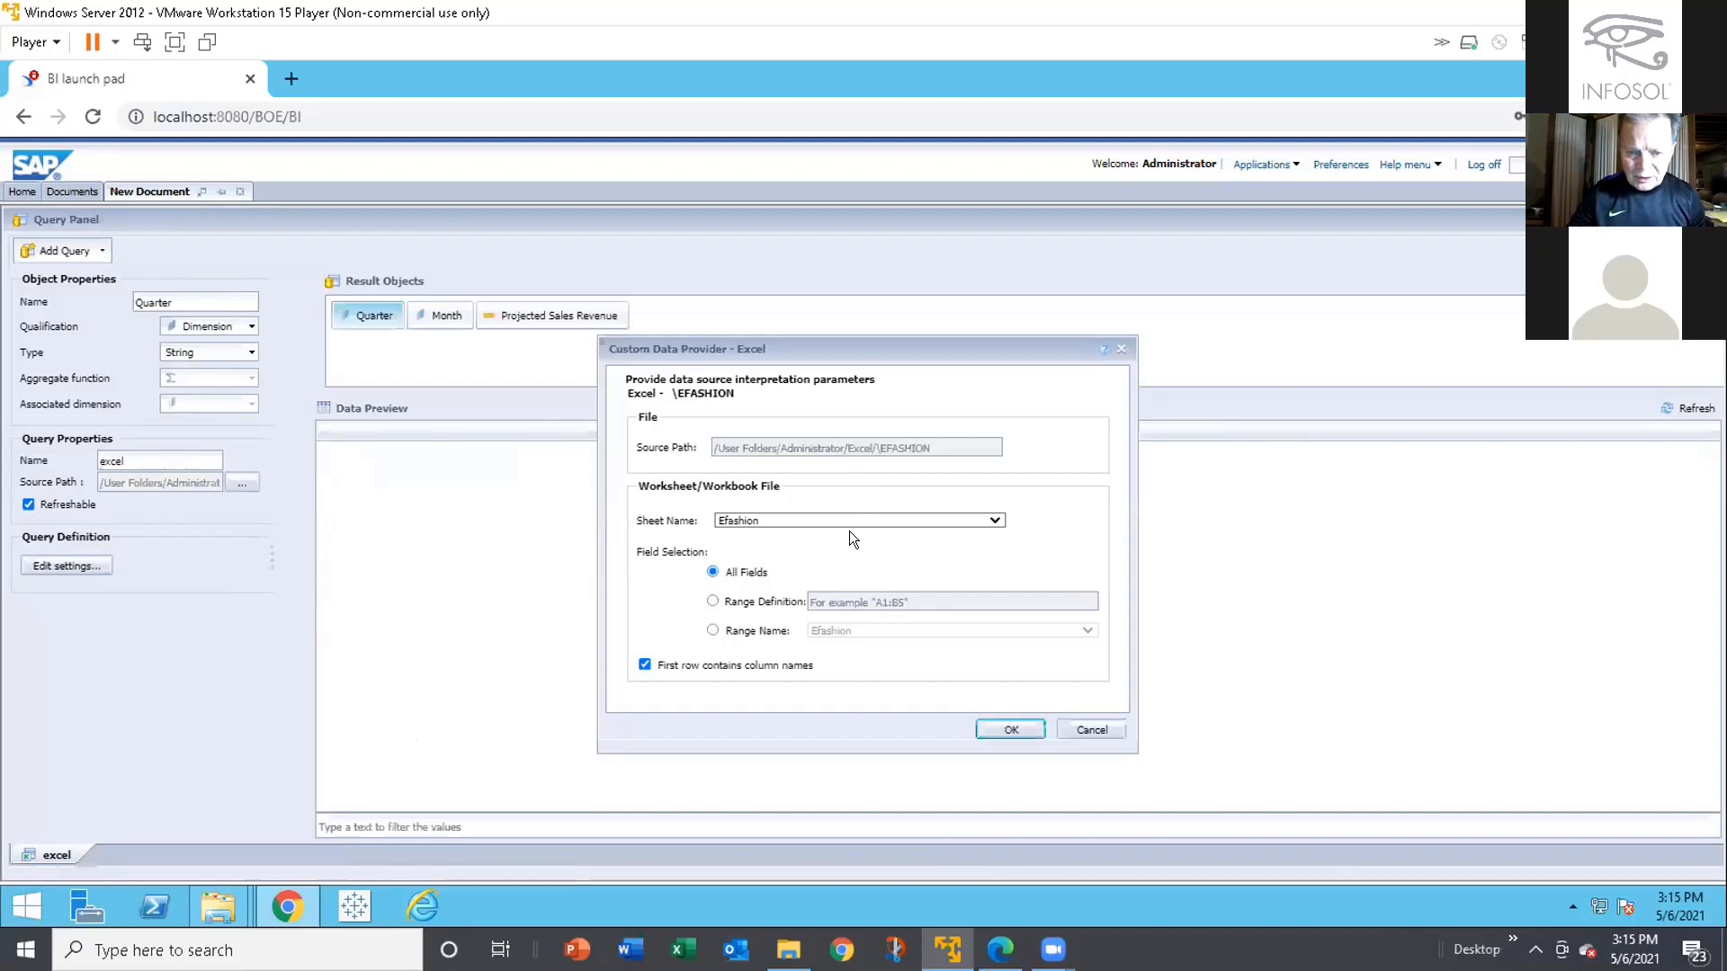
click(995, 729)
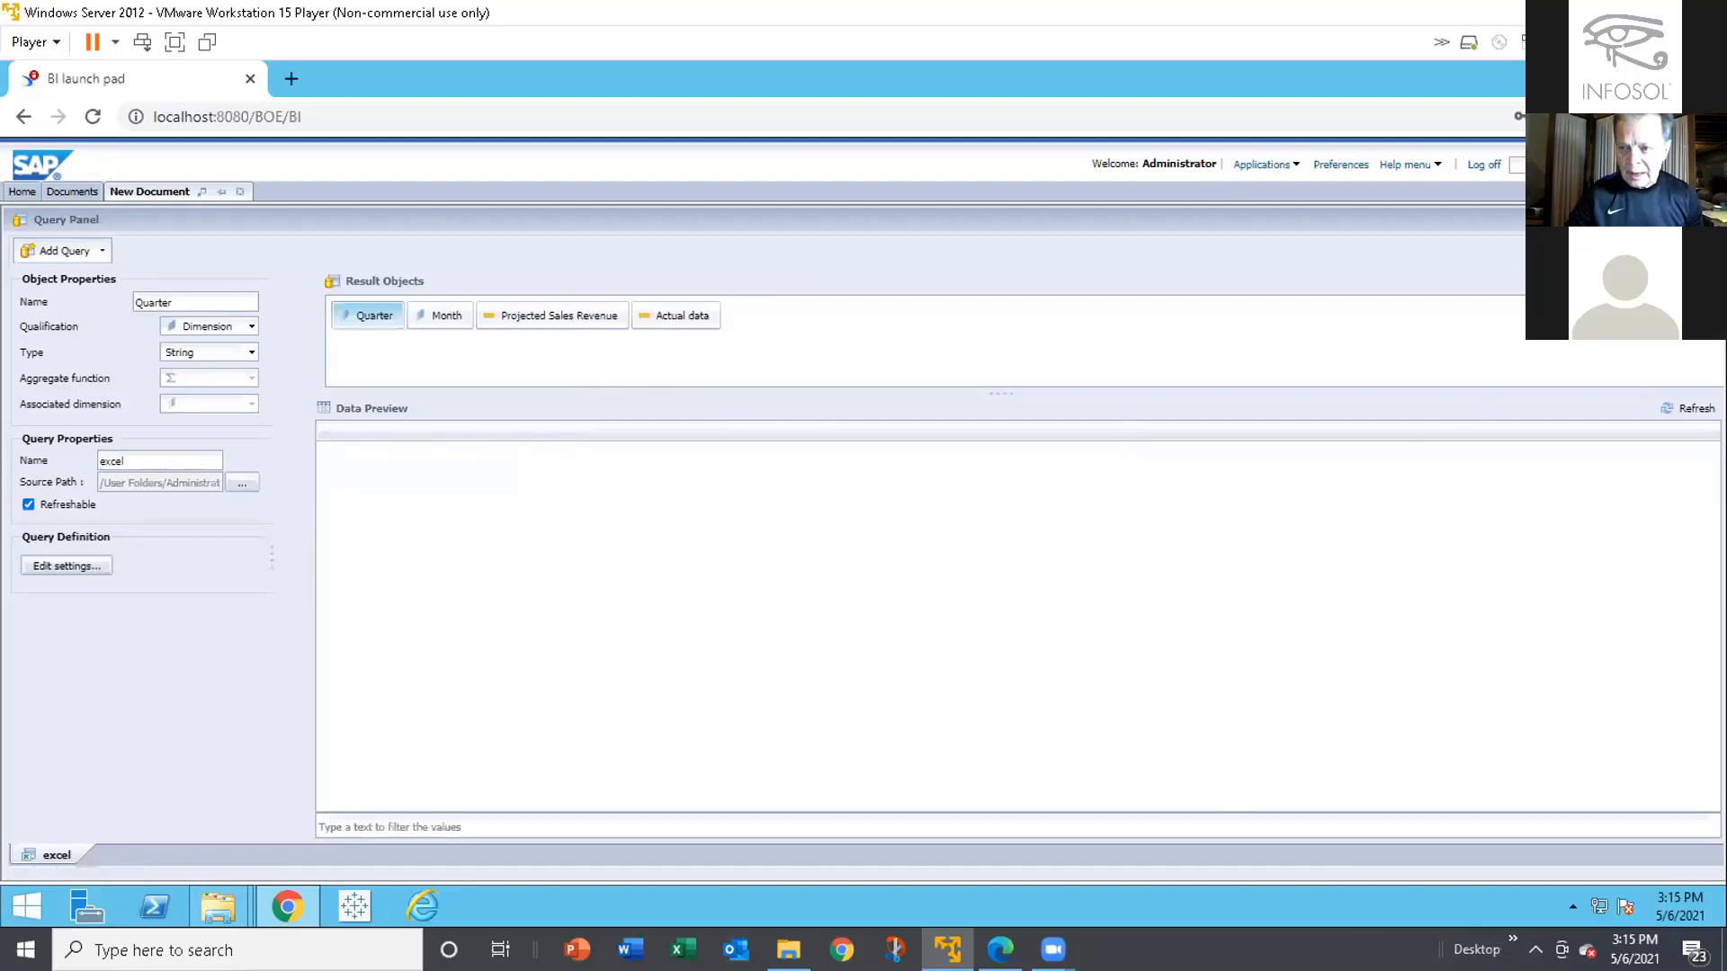
Run the query and add Actual data to the Report 1 table as a column after Projected Sales Revenue
click(1619, 251)
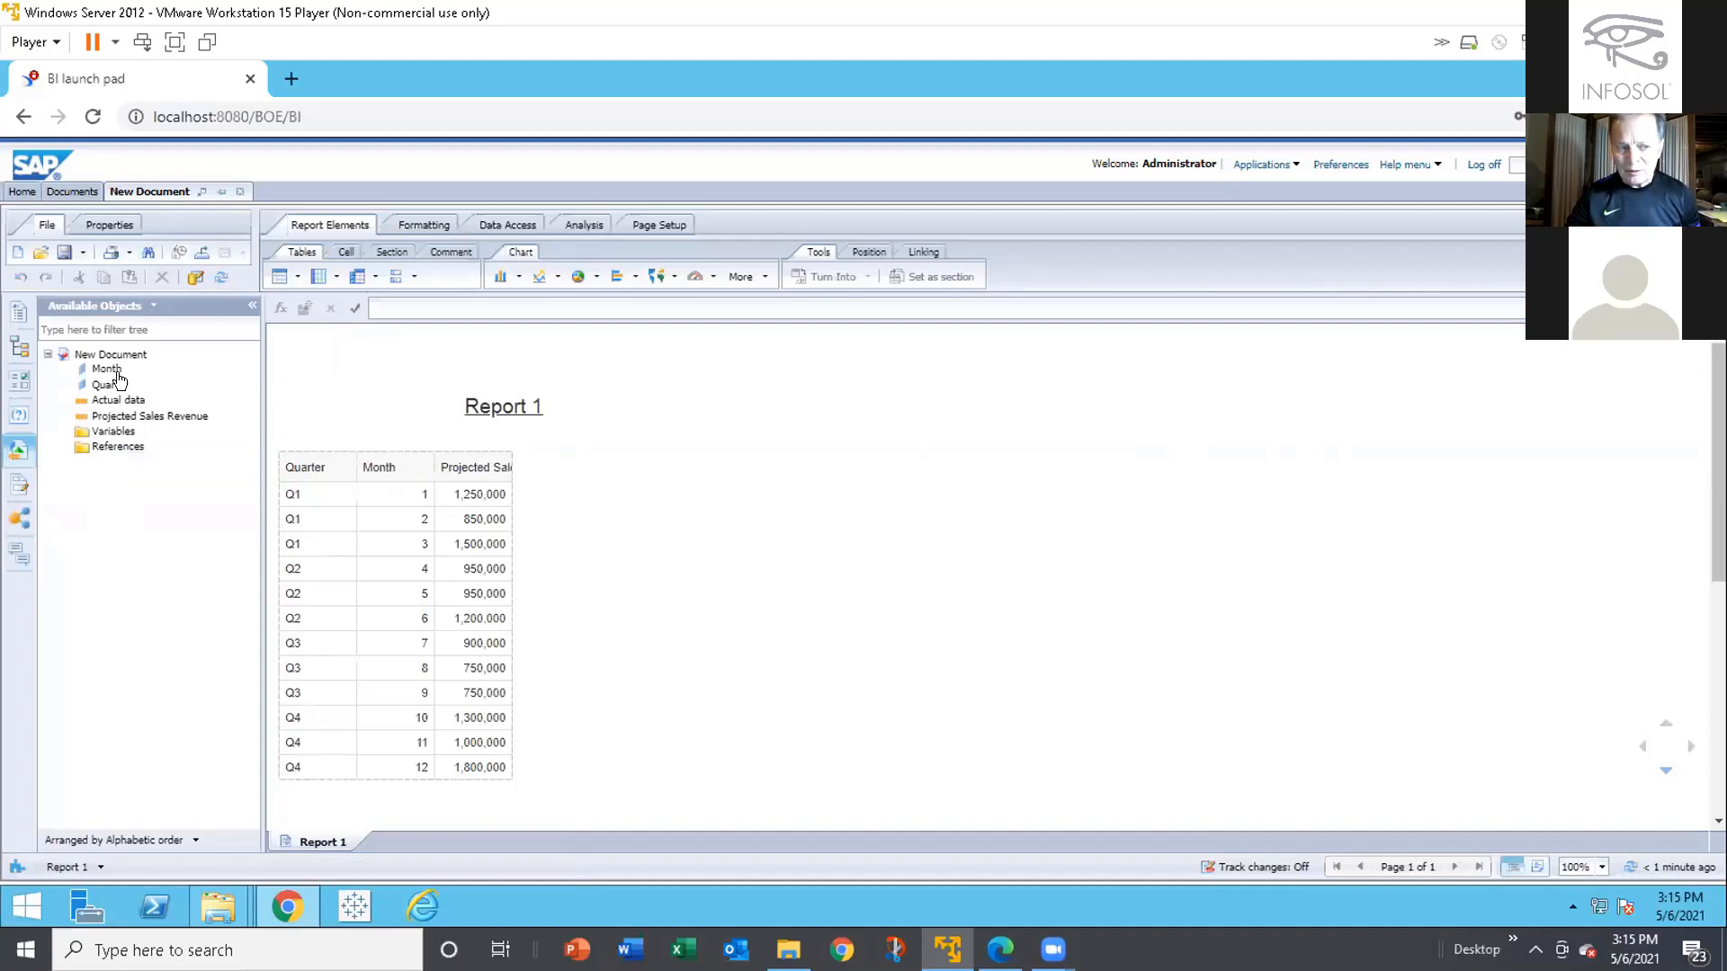
drag(116, 400, 502, 475)
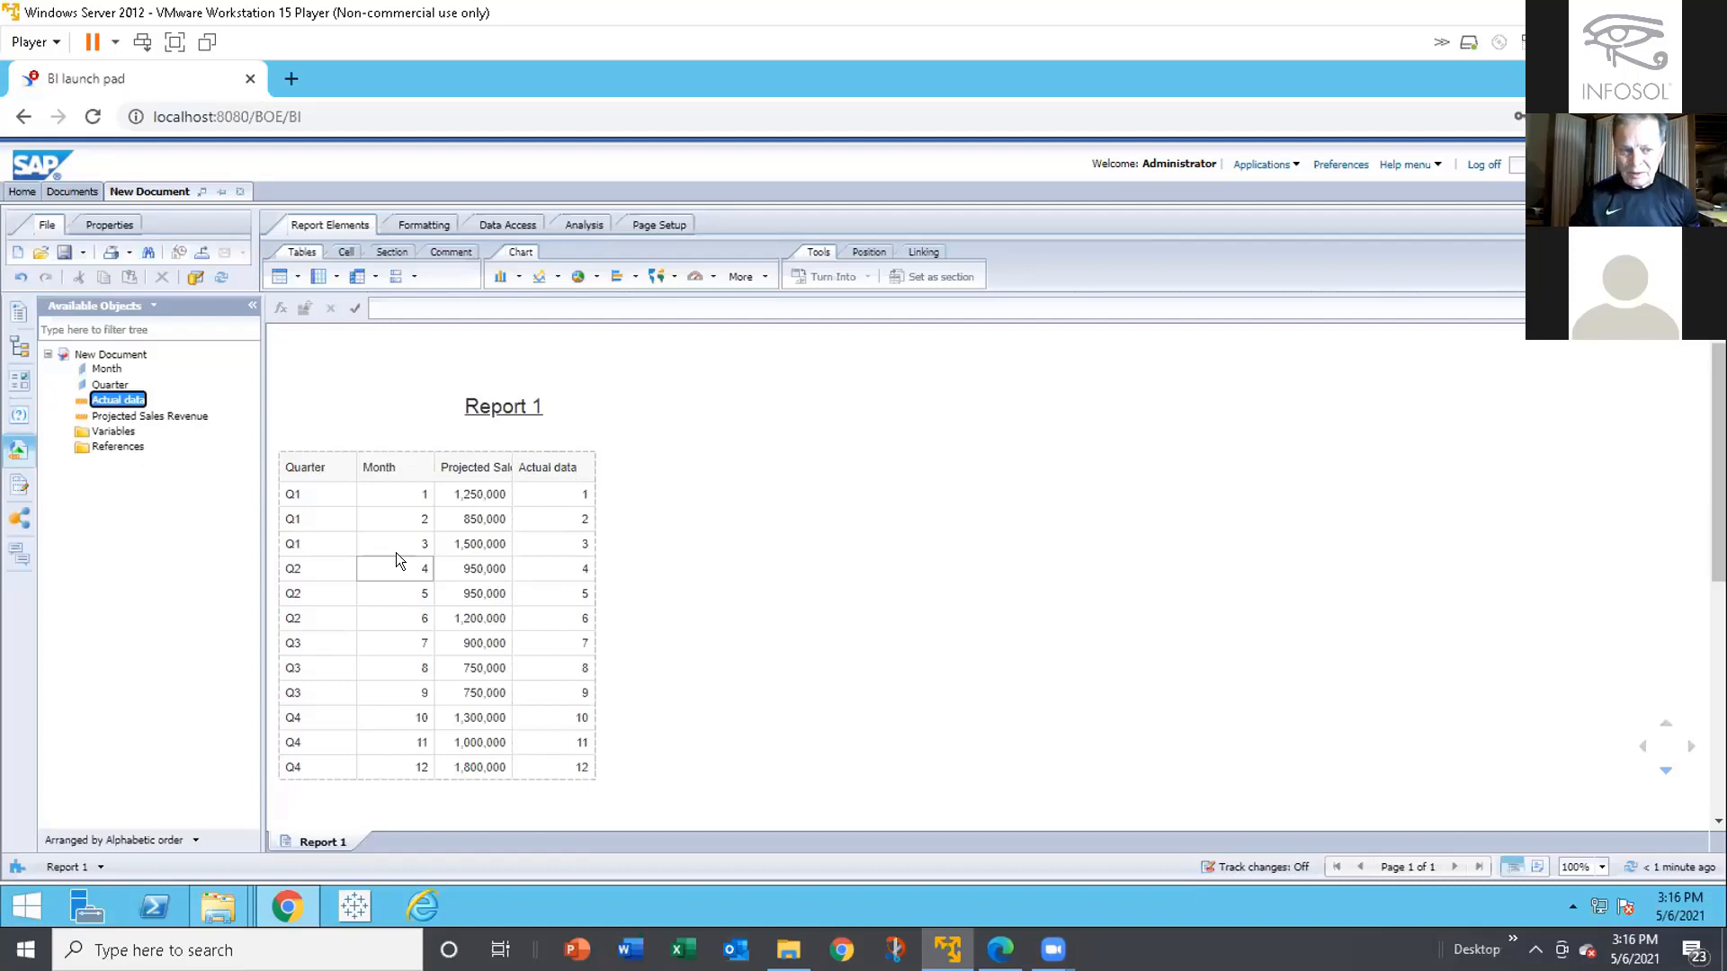
Review the data provider's Excel settings and the server folders available for its source path, keeping the current source
click(191, 274)
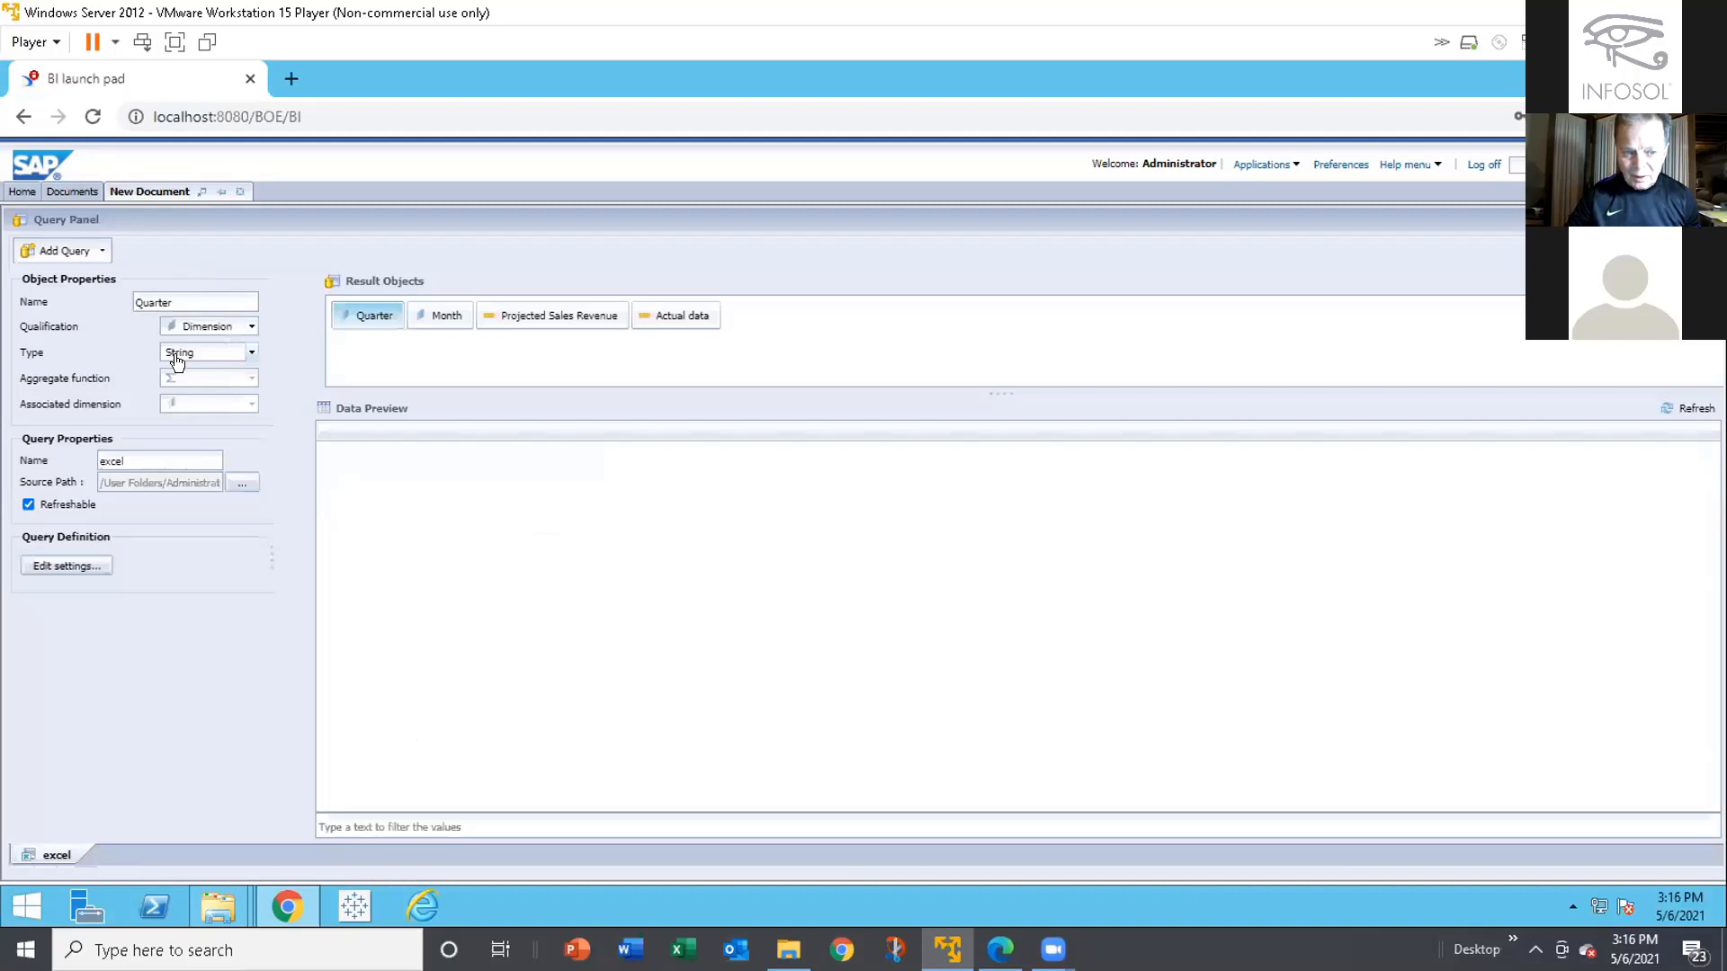
click(56, 565)
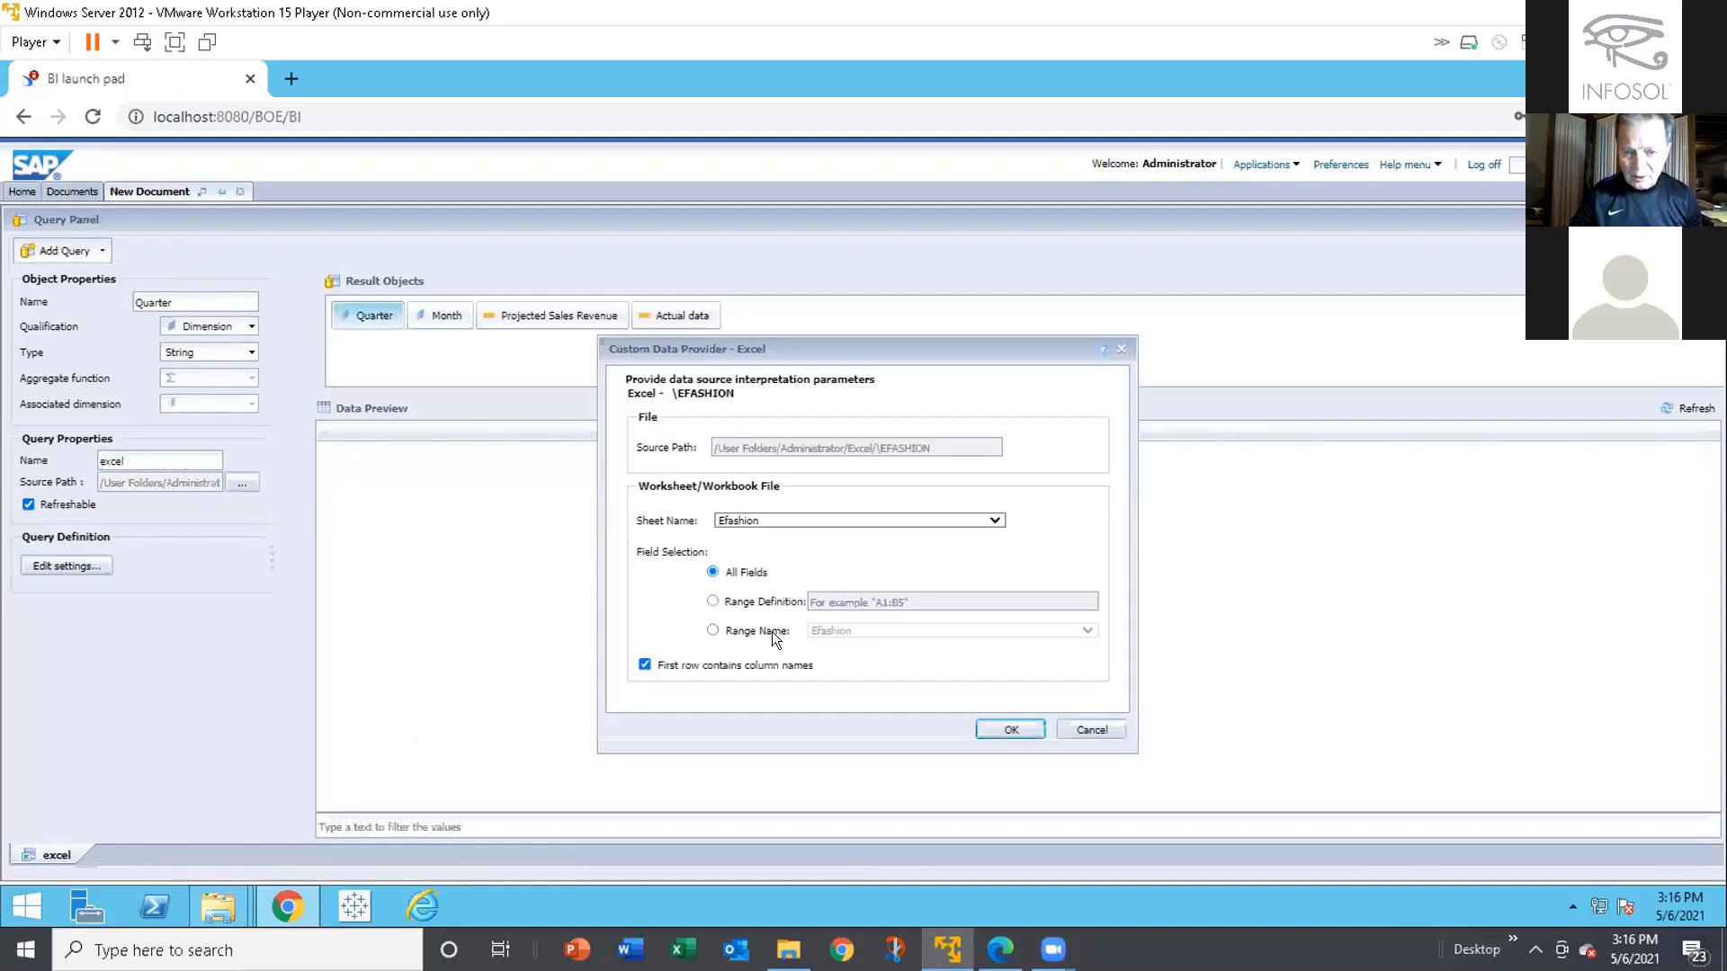
click(981, 727)
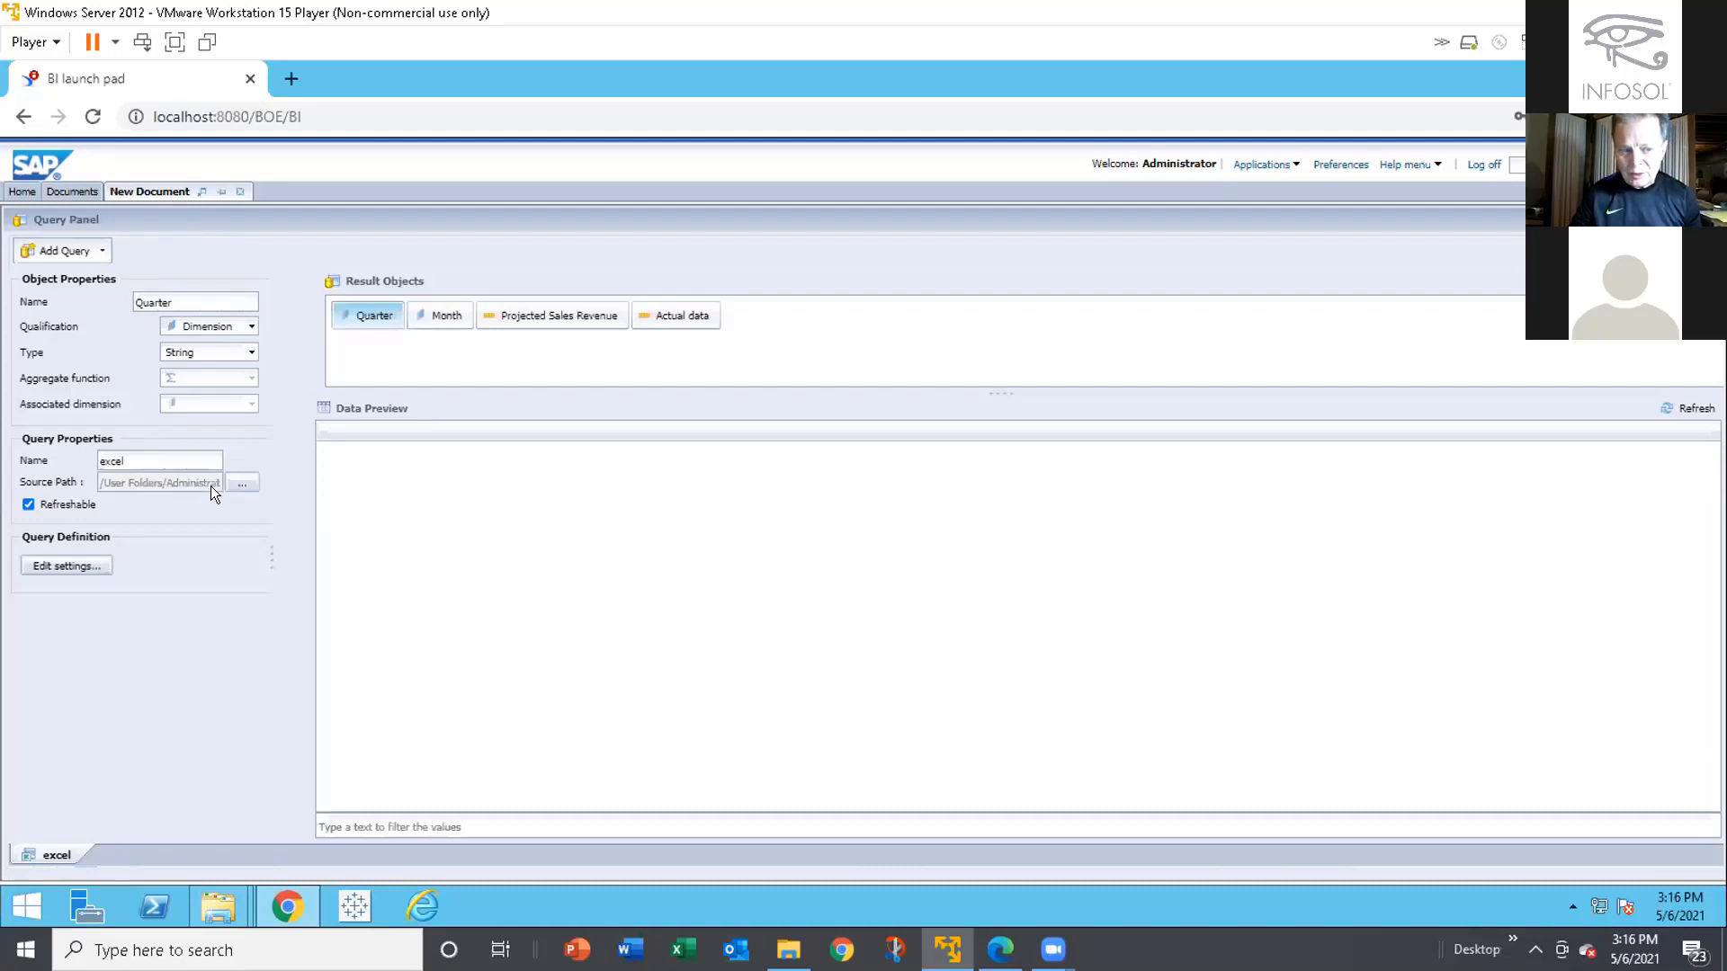
click(239, 482)
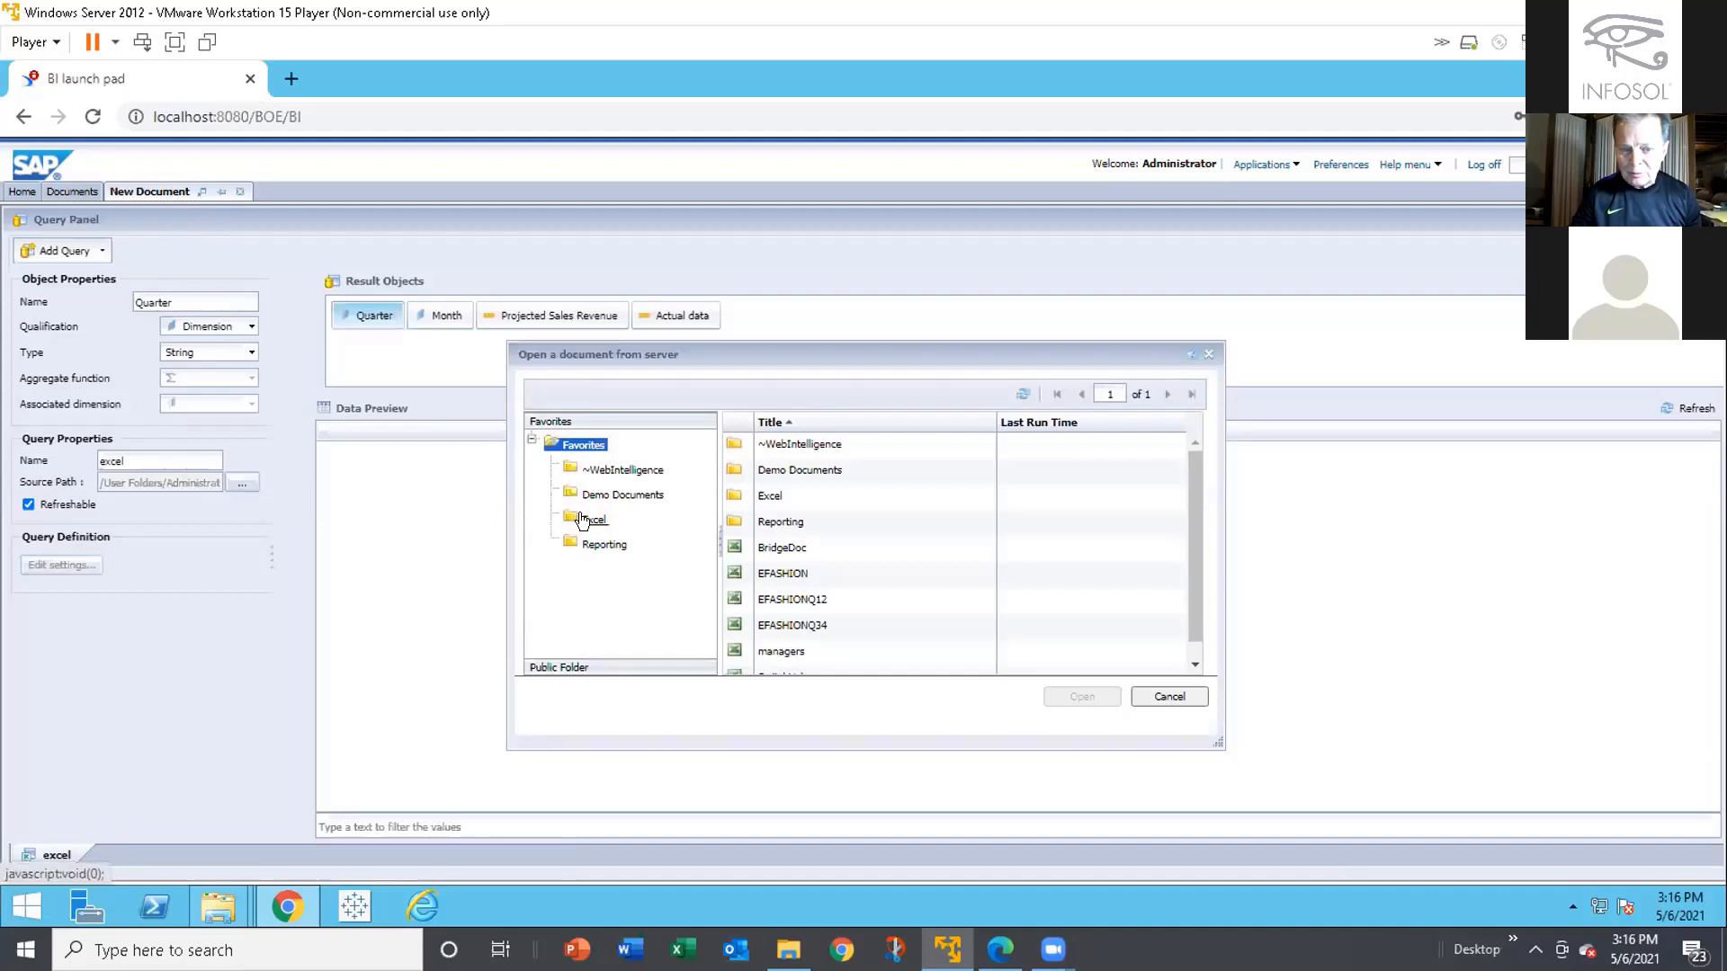
click(1159, 696)
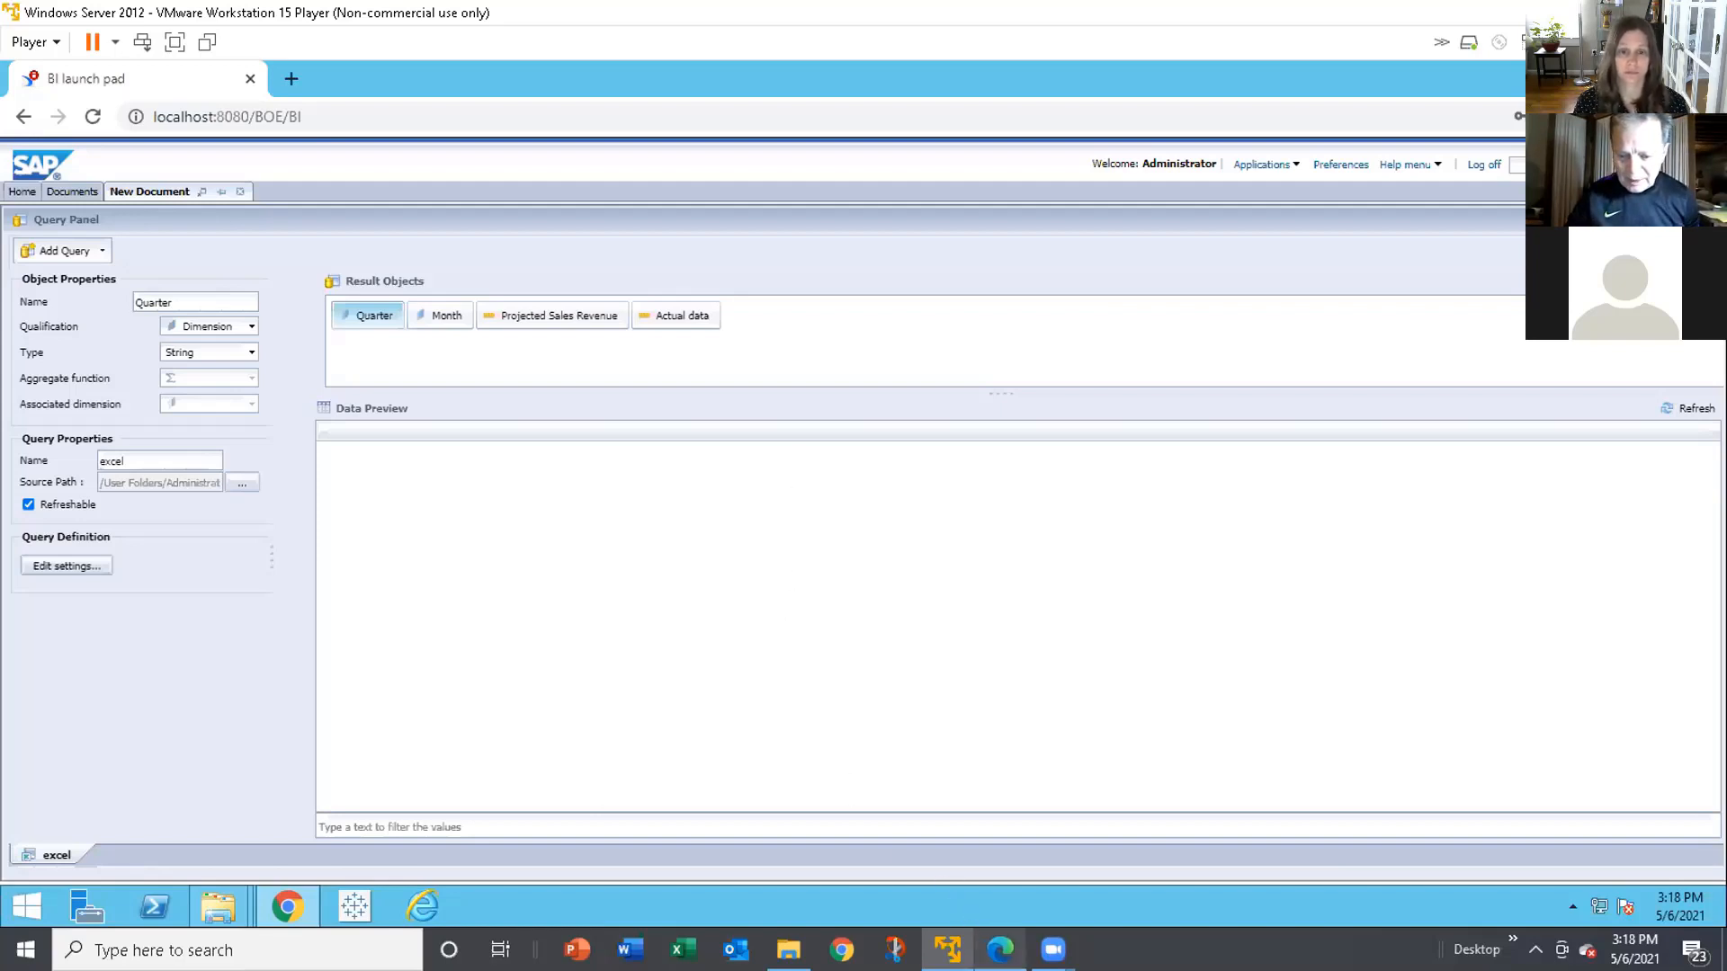
Switch to Edge and show the Contact Information slide in the Webi Intro Slide Back Up PDF
mouse_move(1000, 952)
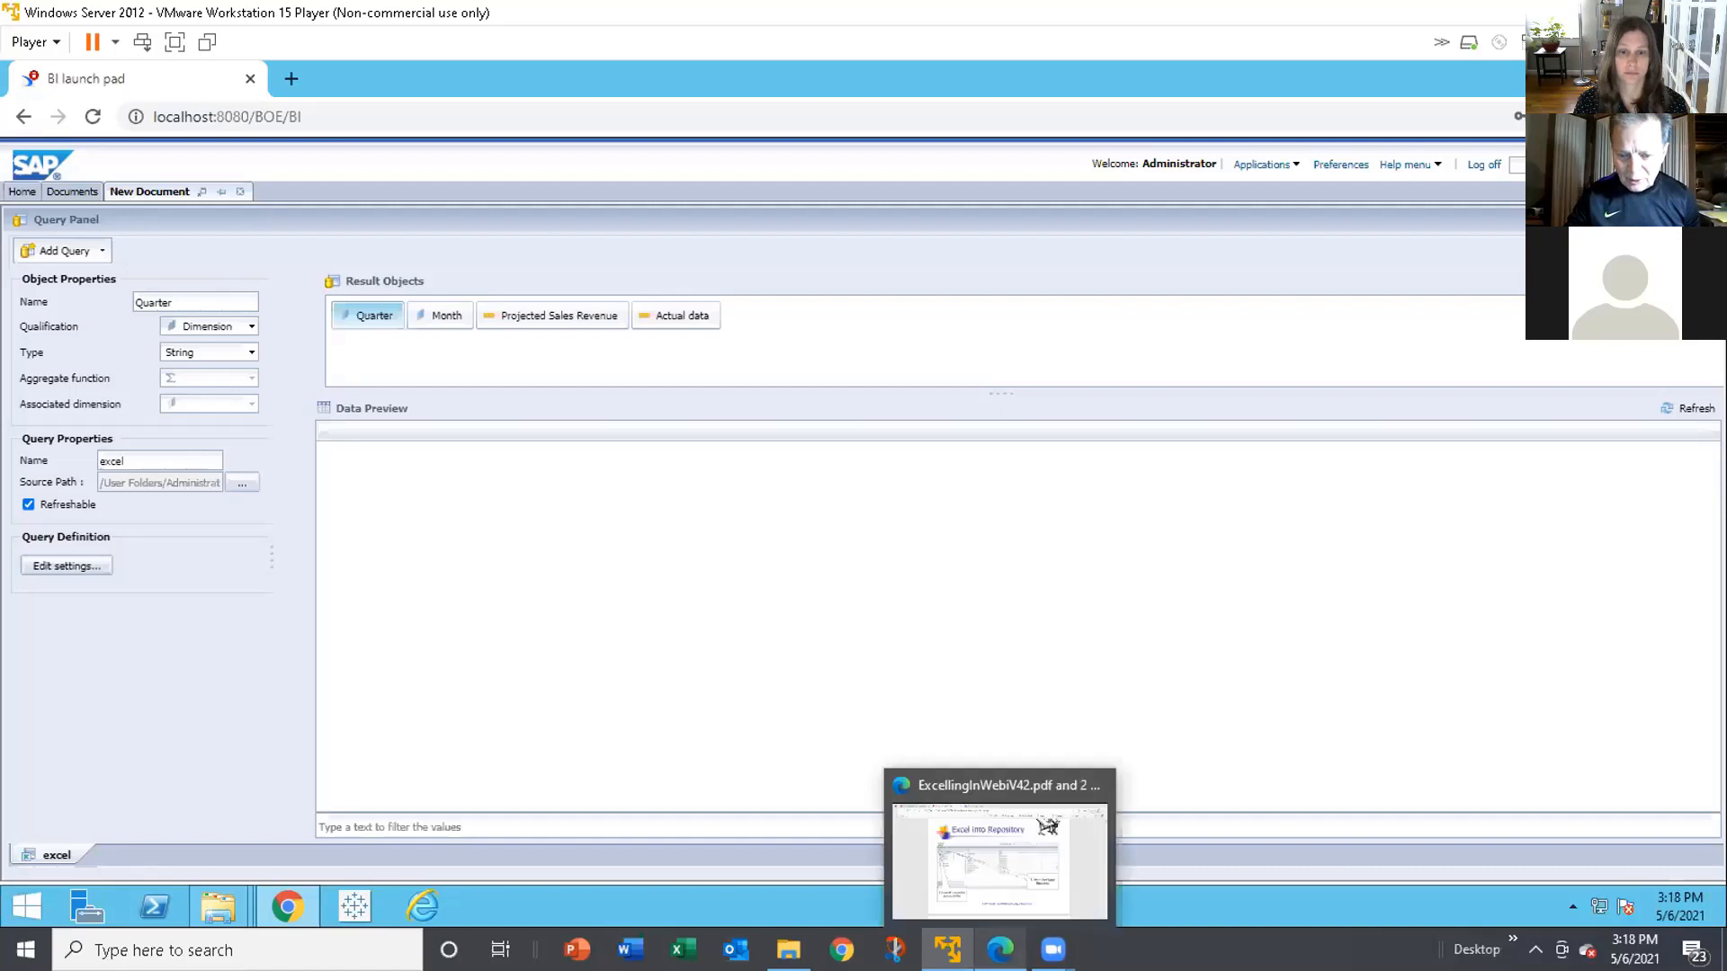
click(980, 895)
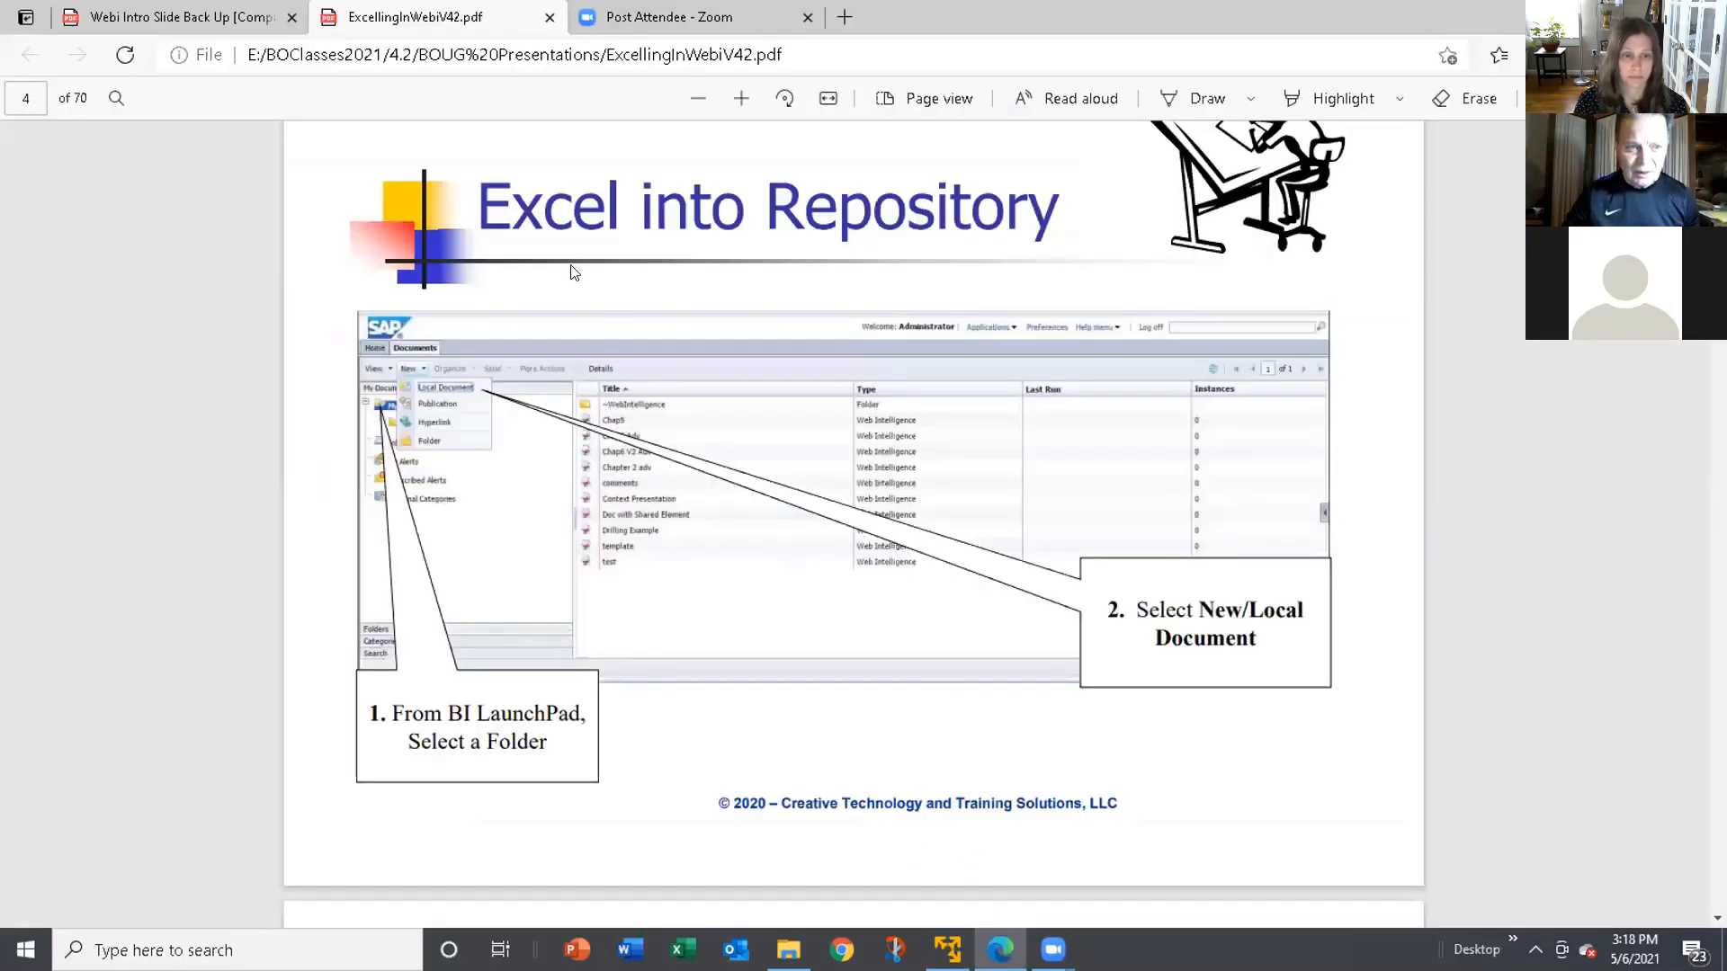
click(220, 22)
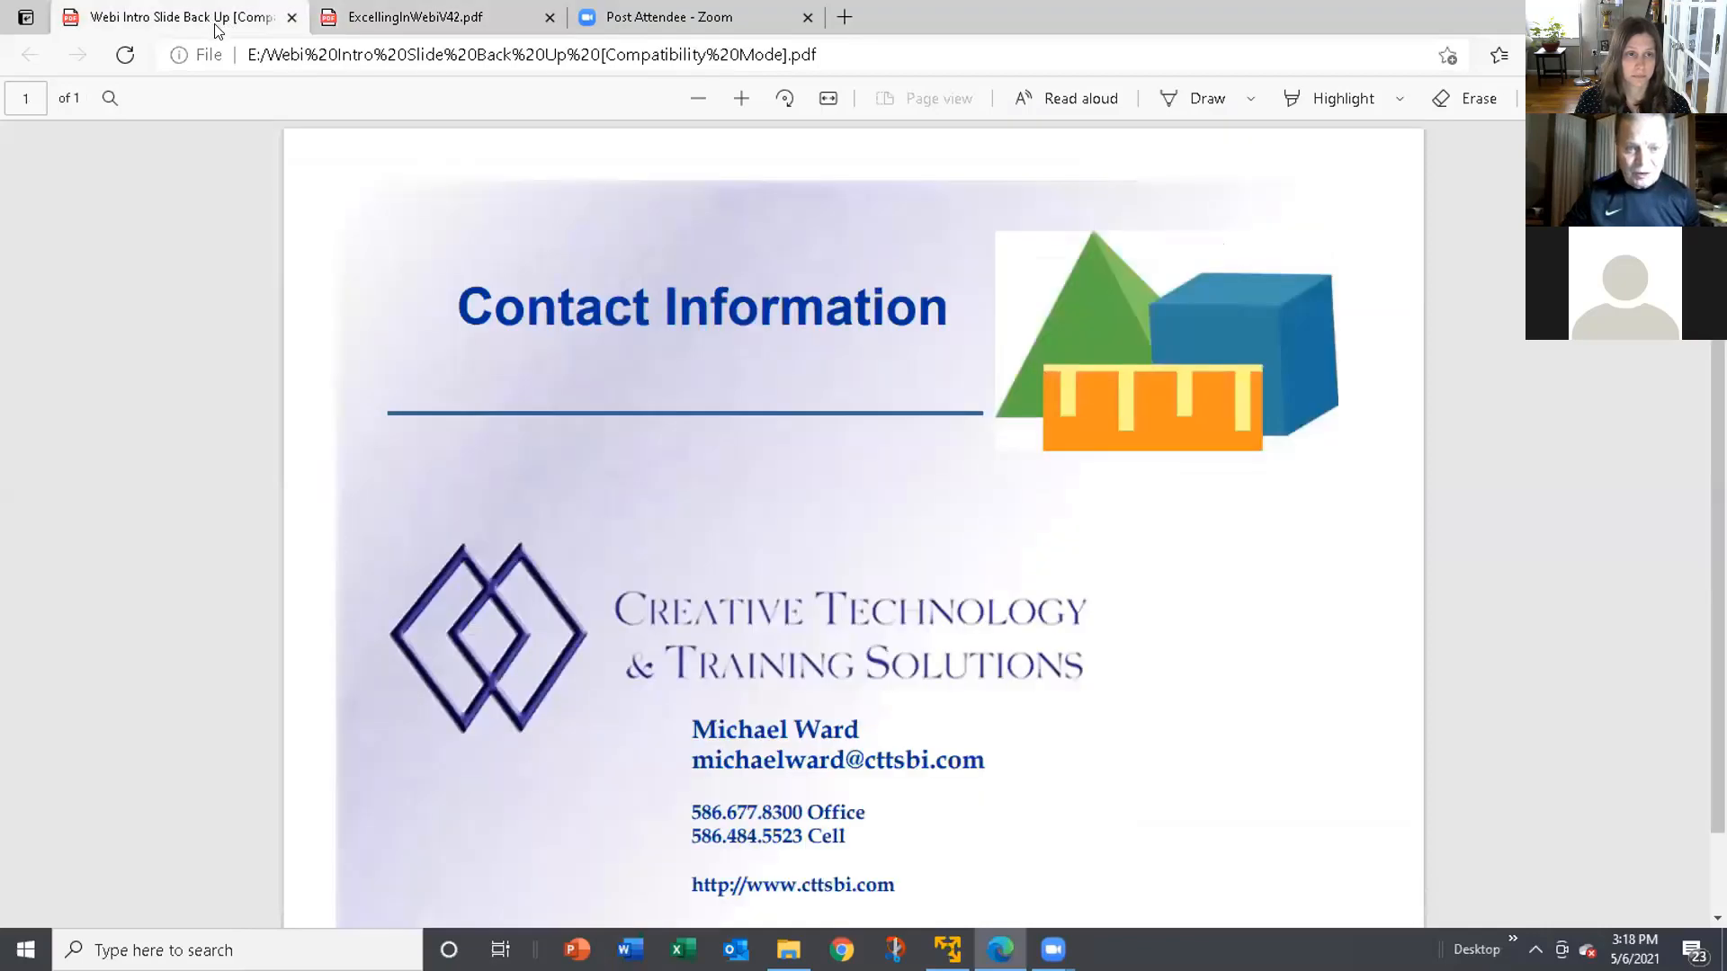